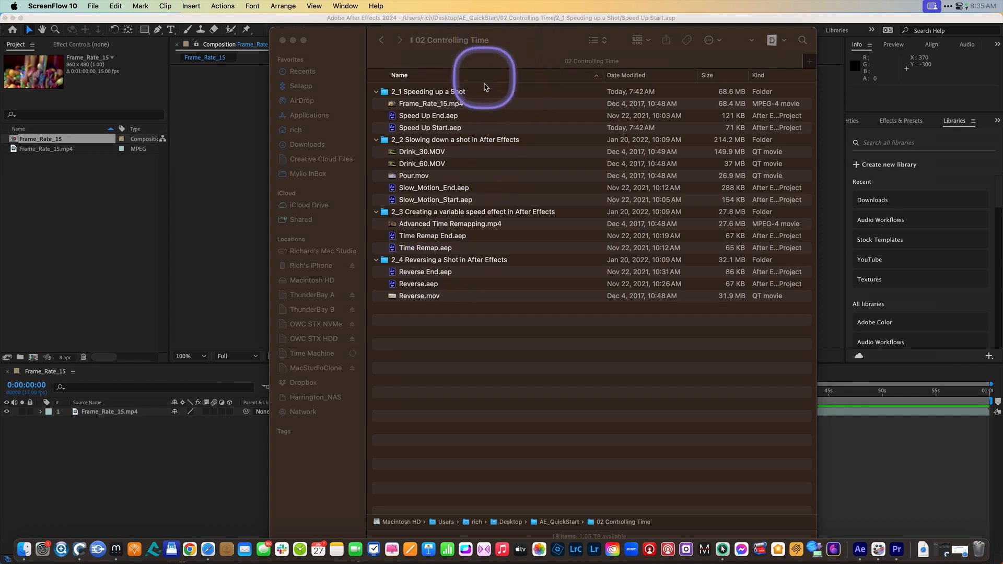
# - Open the Speed Up Start.aep project from the 2_1 Speeding up a Shot folder in Adobe After Effects 2024
pyautogui.click(445, 129)
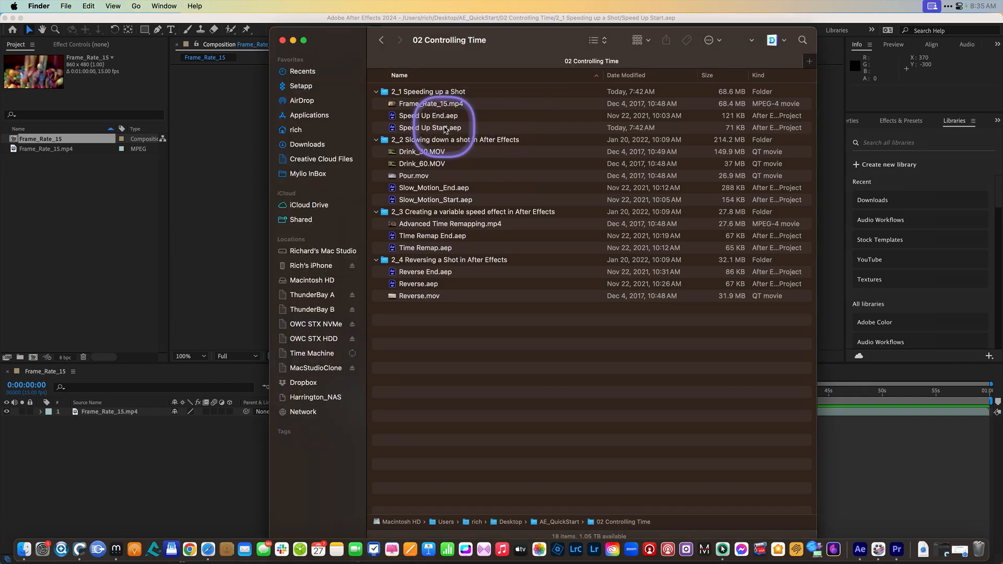
pyautogui.rightClick(445, 130)
pyautogui.moveTo(567, 146)
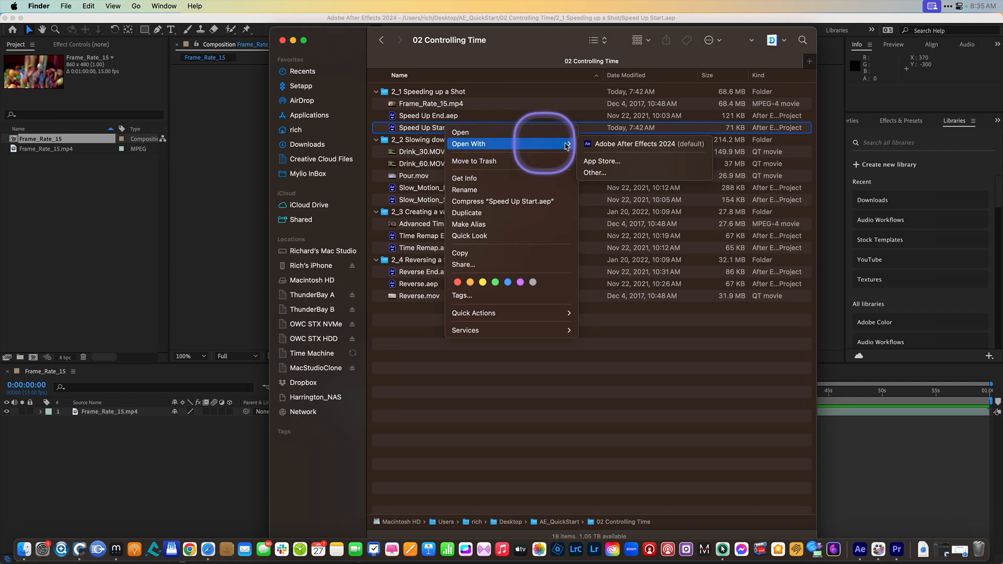
pyautogui.click(608, 144)
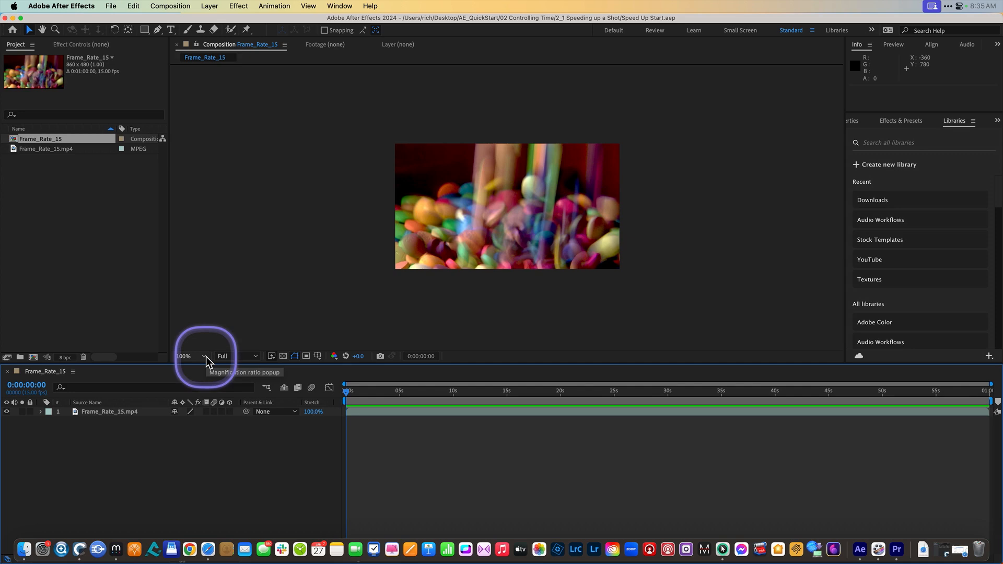
# - Magnify the composition view to 200% and preview the opening seconds of the Frame_Rate_15 clip
pyautogui.press('.')
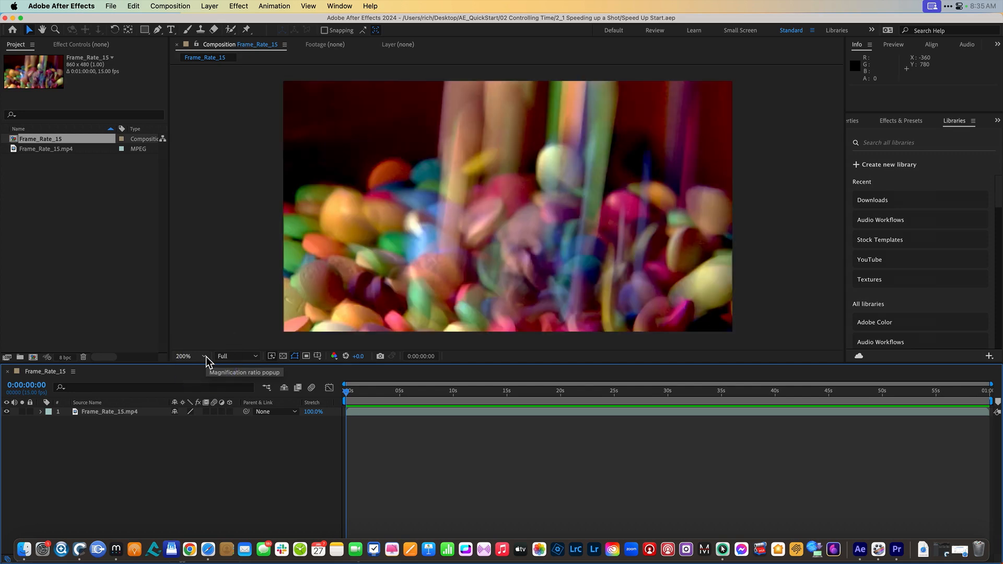
pyautogui.press('space')
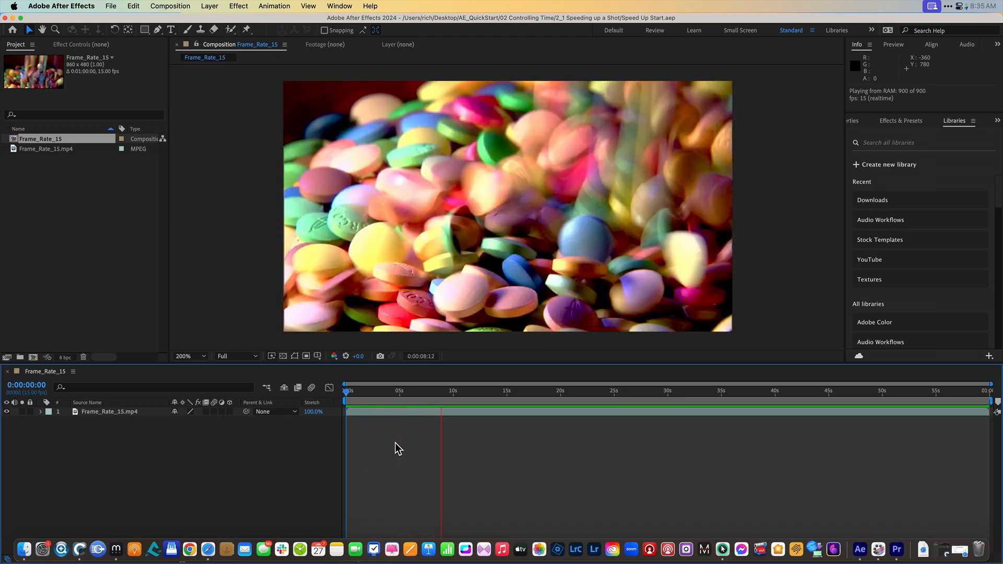
pyautogui.click(396, 445)
pyautogui.press('space')
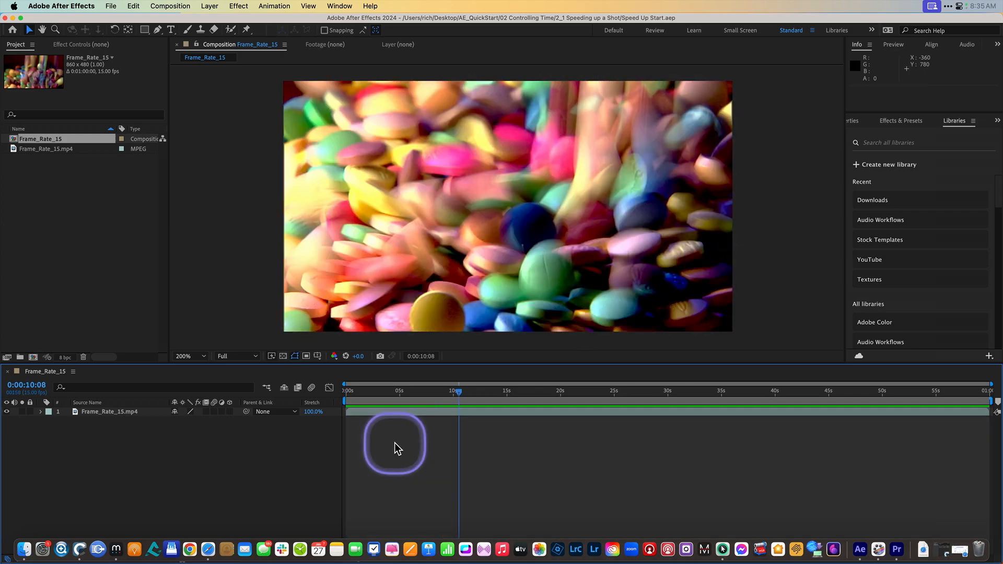
# - Scrub through the clip and place the current time on the first frame of the second shot, at 0:00:20:01
pyautogui.moveTo(379, 401); pyautogui.dragTo(509, 395)
pyautogui.moveTo(432, 395)
pyautogui.mouseDown()
pyautogui.moveTo(345, 391)
pyautogui.moveTo(442, 392)
pyautogui.mouseUp()
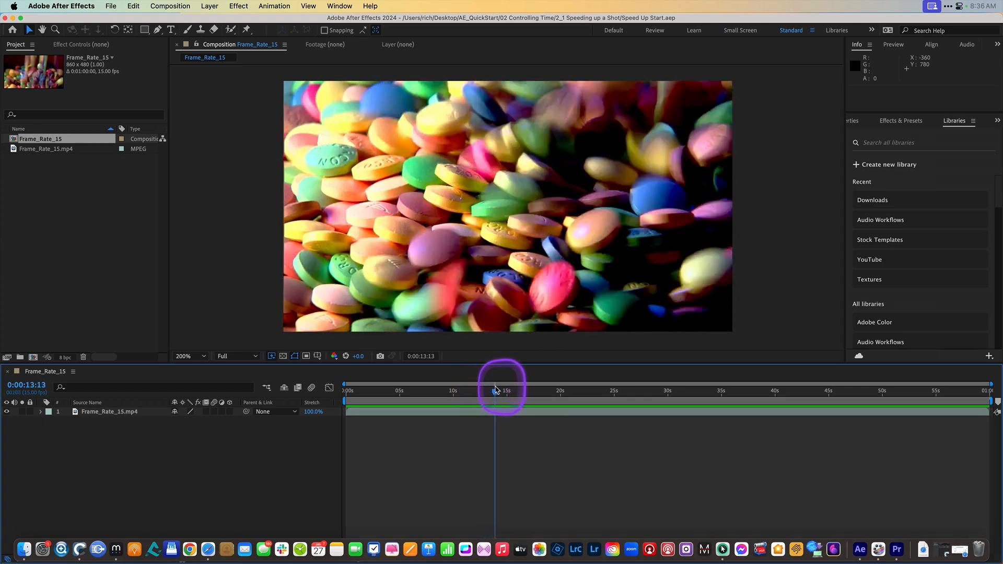
pyautogui.moveTo(509, 390); pyautogui.dragTo(564, 390)
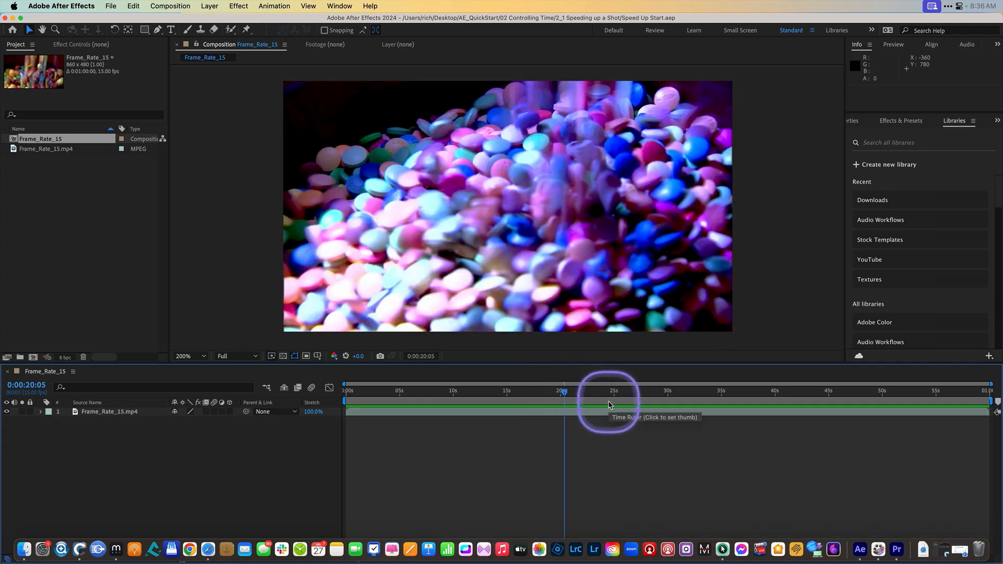
pyautogui.press('pageup')
pyautogui.press('pageup')
pyautogui.press('pageup')
pyautogui.press('pageup')
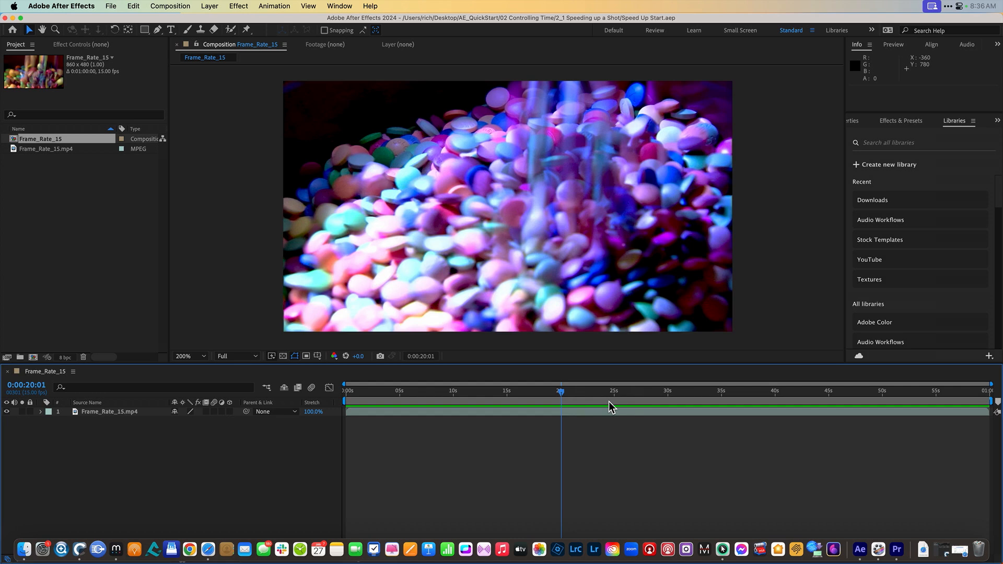
pyautogui.press('pageup')
pyautogui.press('pagedown')
pyautogui.press('pageup')
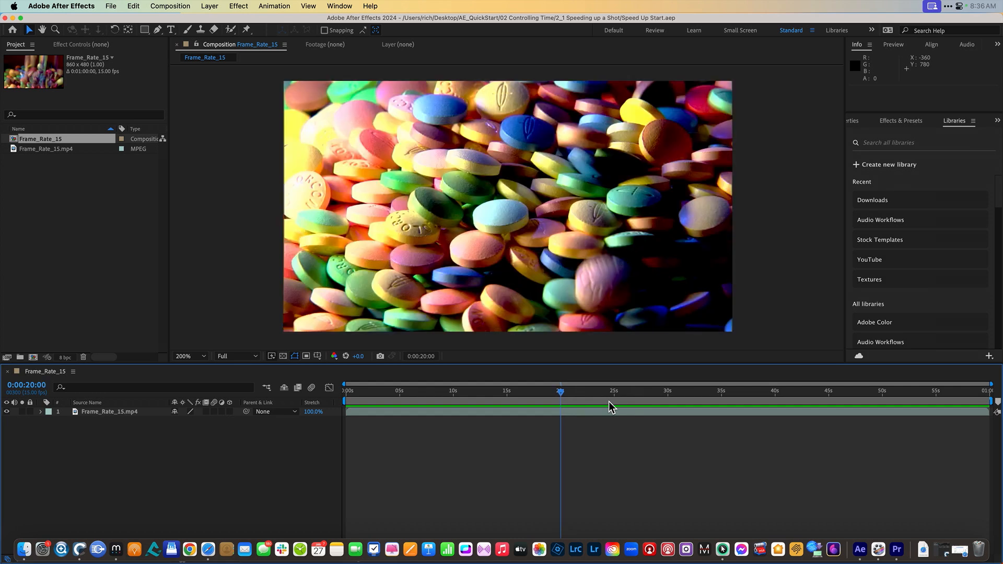
pyautogui.press('pagedown')
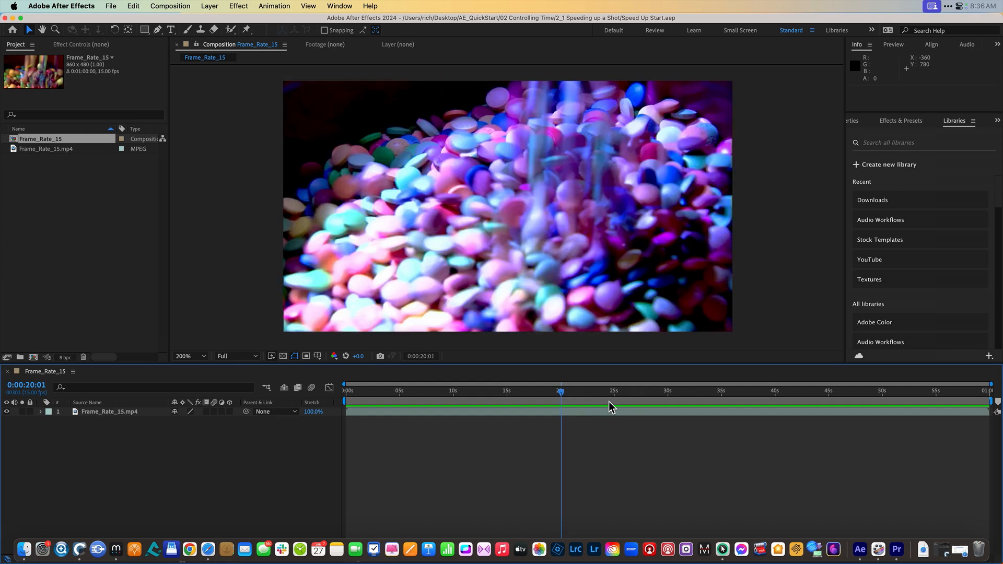
# - Split the Frame_Rate_15.mp4 layer at the current time
pyautogui.click(125, 416)
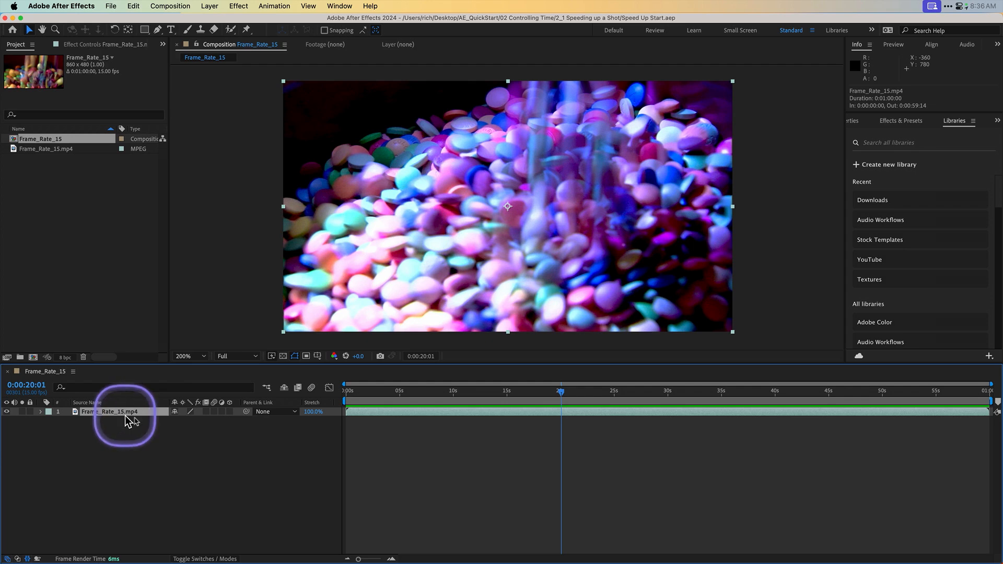
pyautogui.click(134, 6)
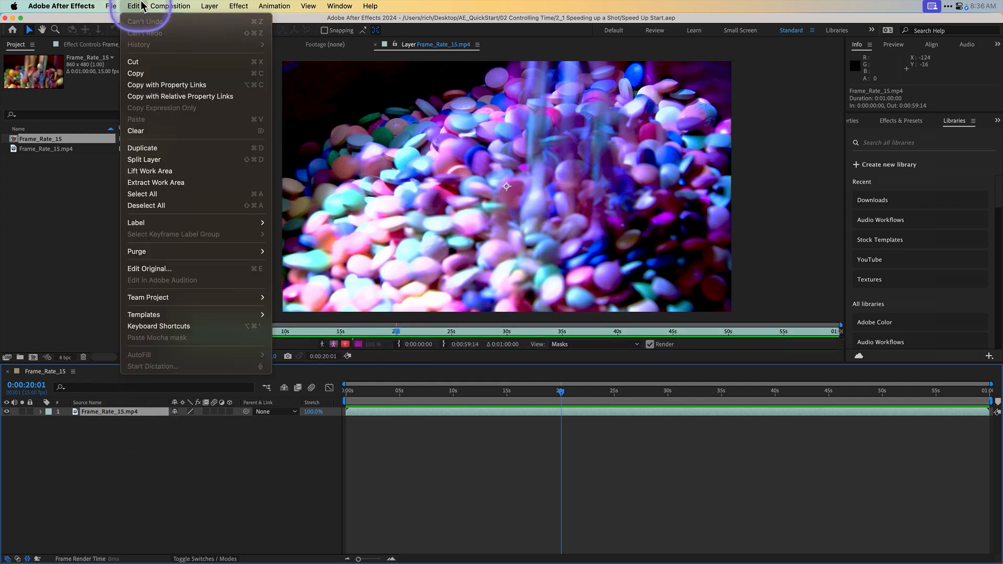
pyautogui.click(145, 159)
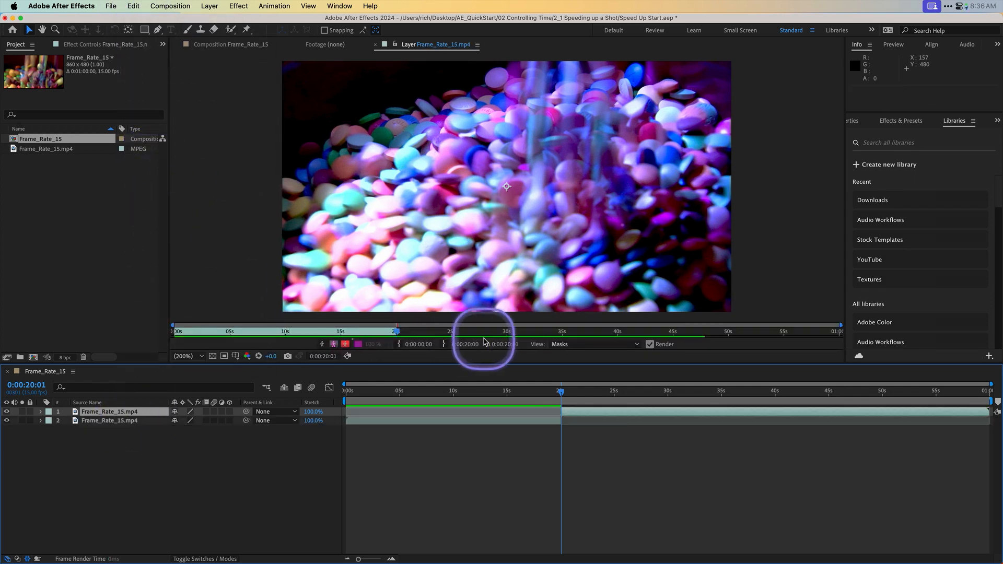
# - Move the current time to 0:00:40:00 and split the upper Frame_Rate_15.mp4 layer there
pyautogui.click(560, 393)
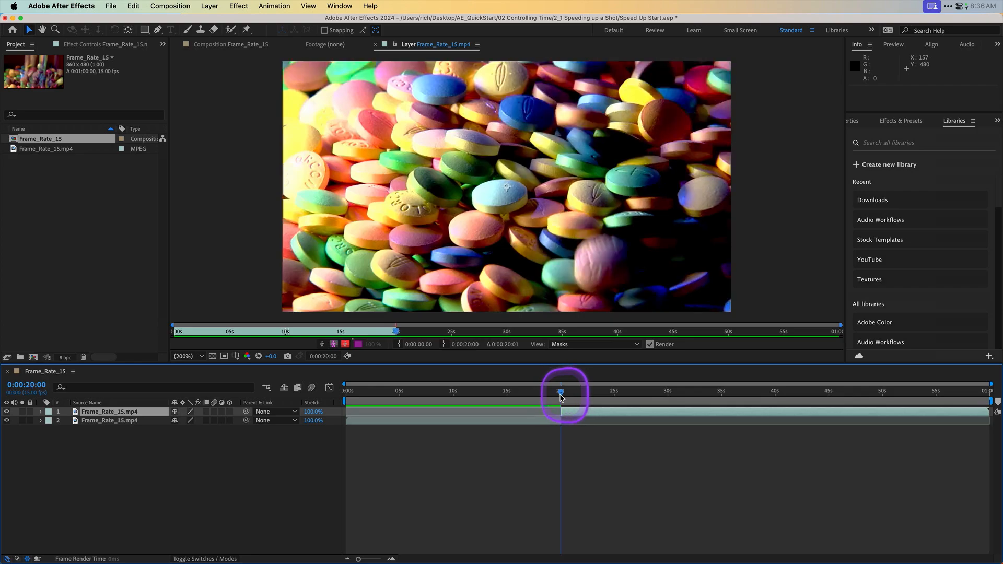
pyautogui.moveTo(560, 397); pyautogui.dragTo(775, 408)
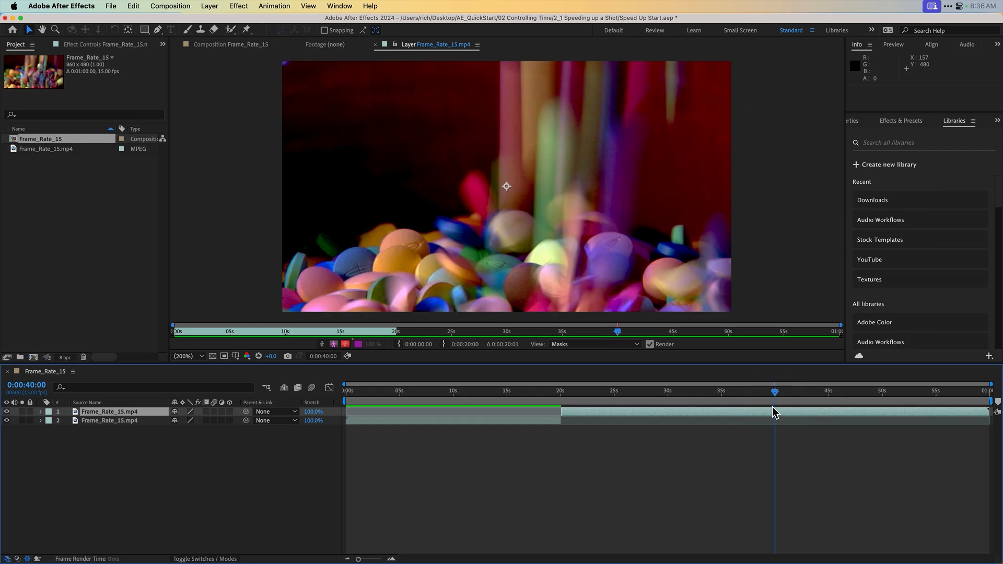
pyautogui.click(133, 5)
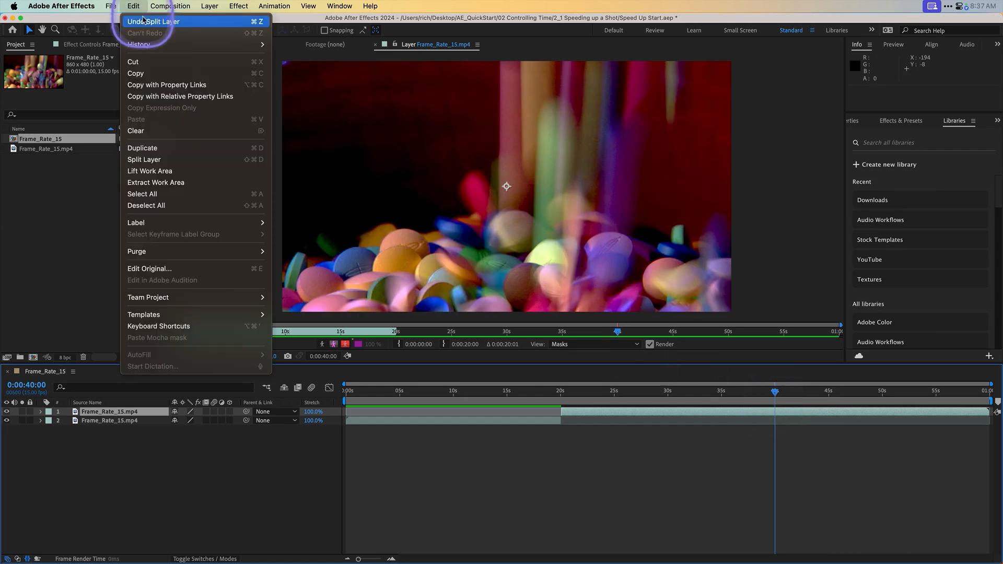
pyautogui.click(163, 160)
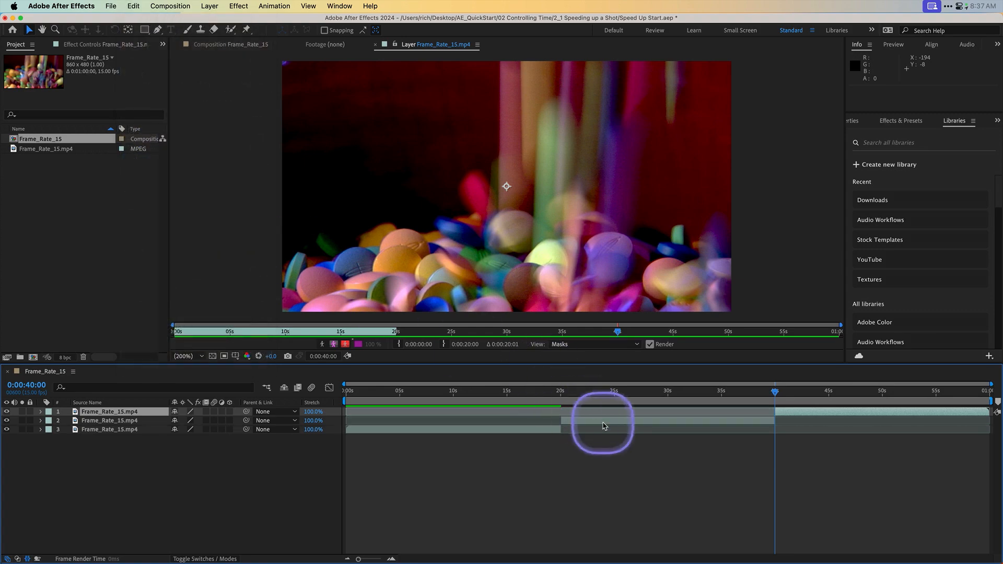
# - With the current time back at the start, hide layers 1 and 2 and display the Duration column in the timeline
pyautogui.moveTo(566, 391); pyautogui.dragTo(323, 380)
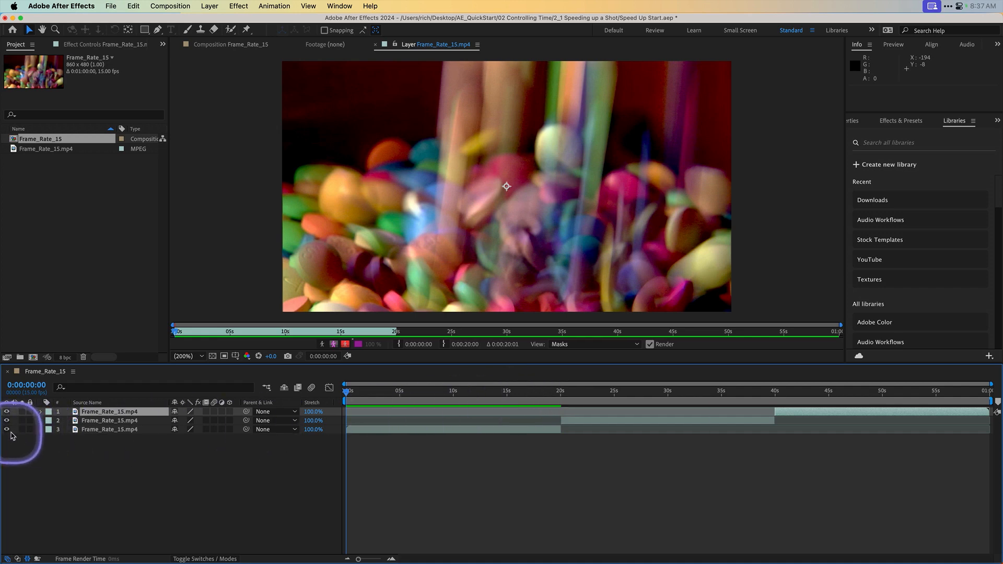
pyautogui.click(329, 480)
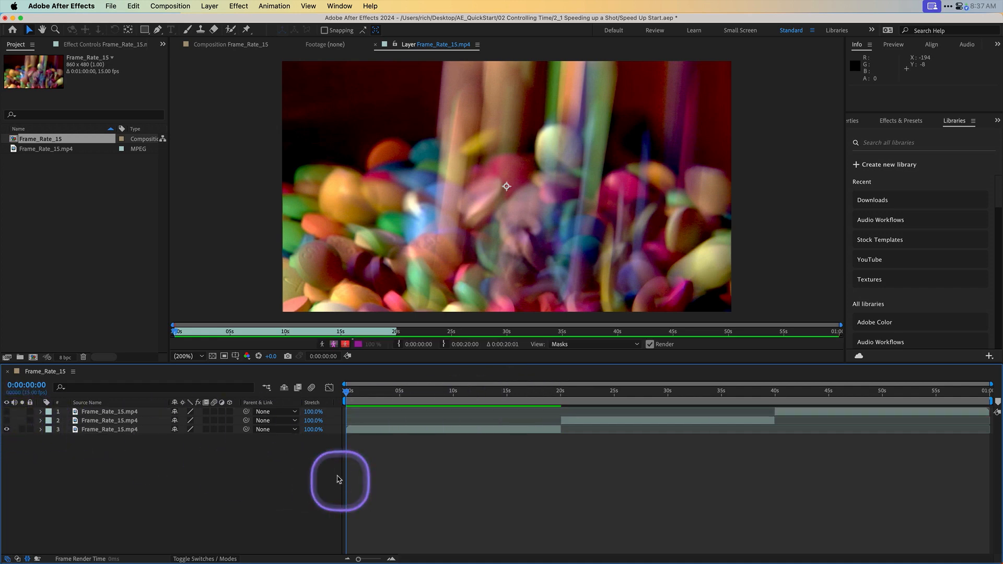
pyautogui.rightClick(321, 407)
pyautogui.moveTo(344, 444)
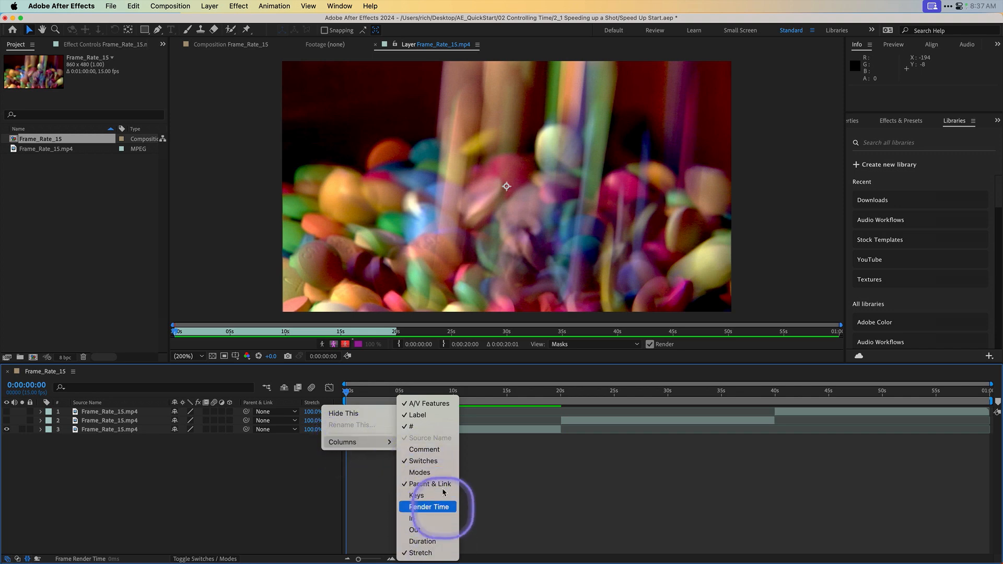
pyautogui.click(438, 542)
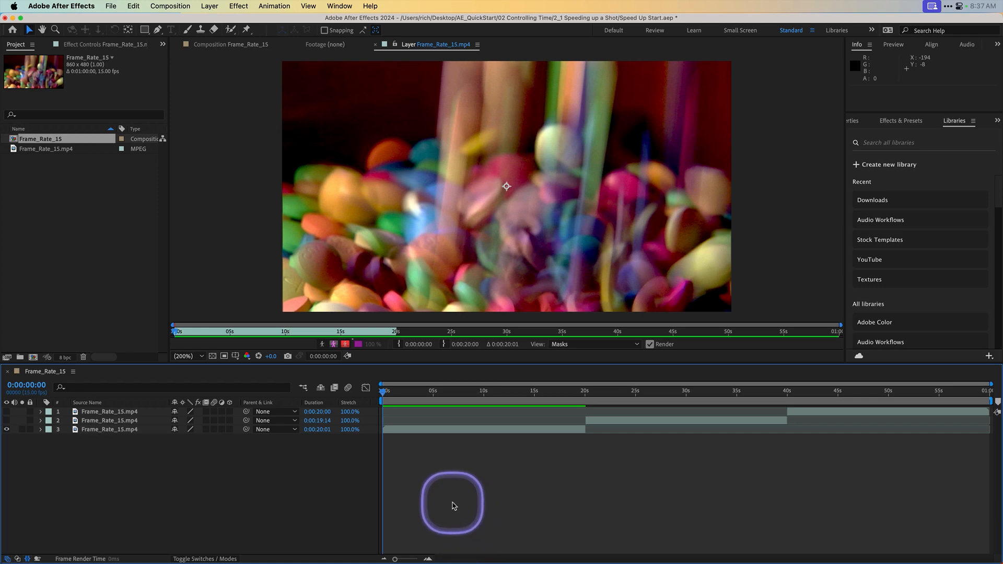
# - Set layer 3's stretch factor to 50% and preview the sped-up shot
pyautogui.click(350, 430)
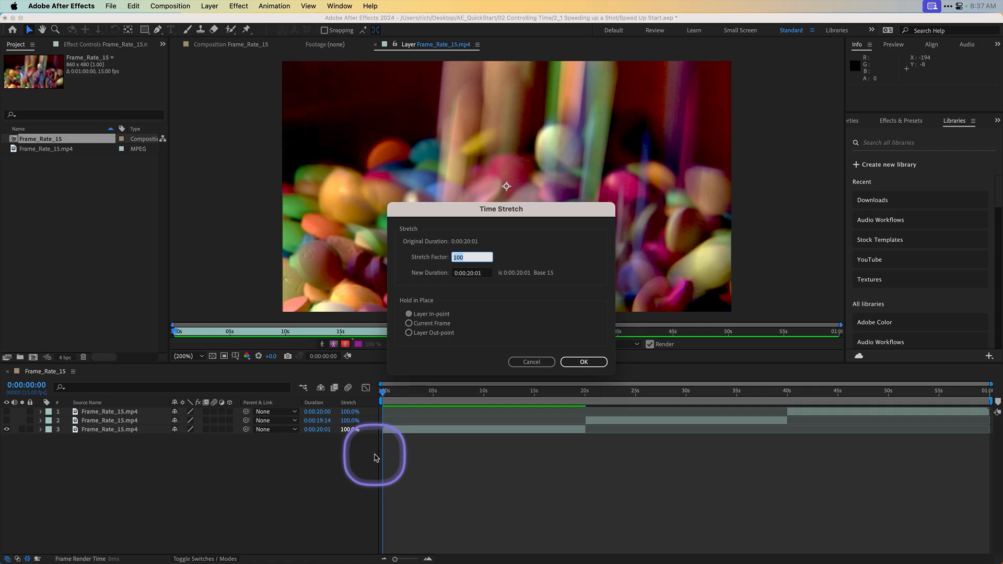
pyautogui.press('Return')
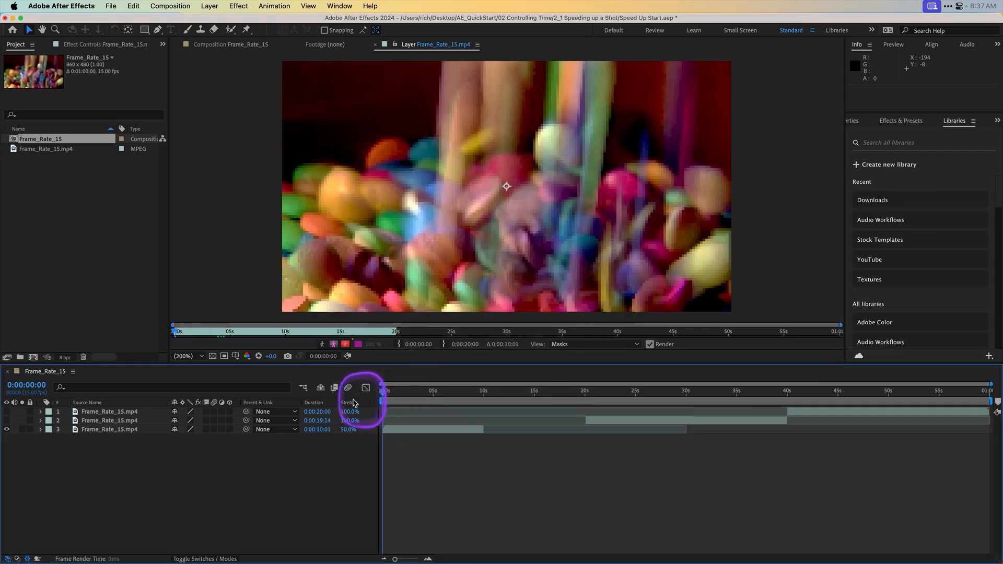
pyautogui.press('space')
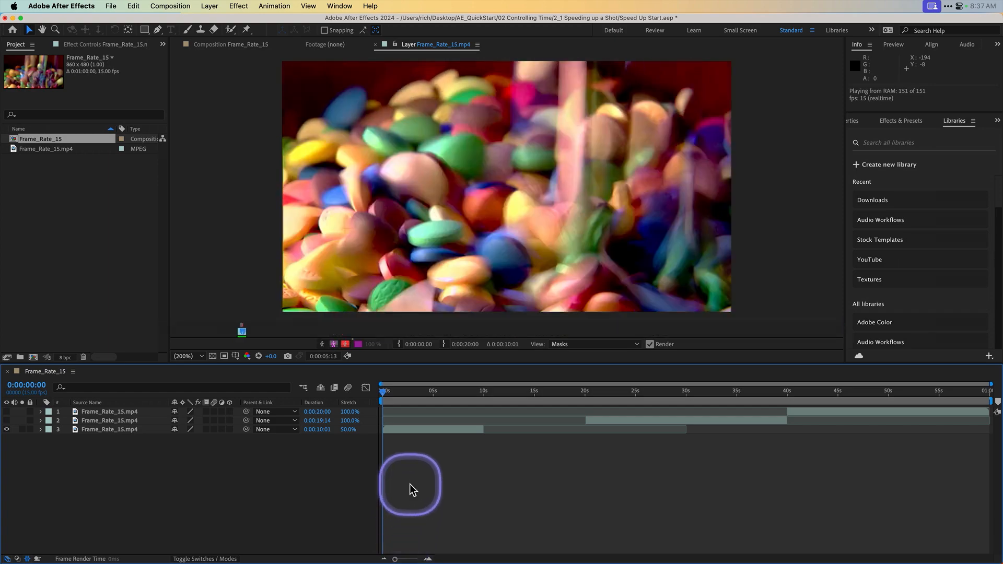
pyautogui.press('space')
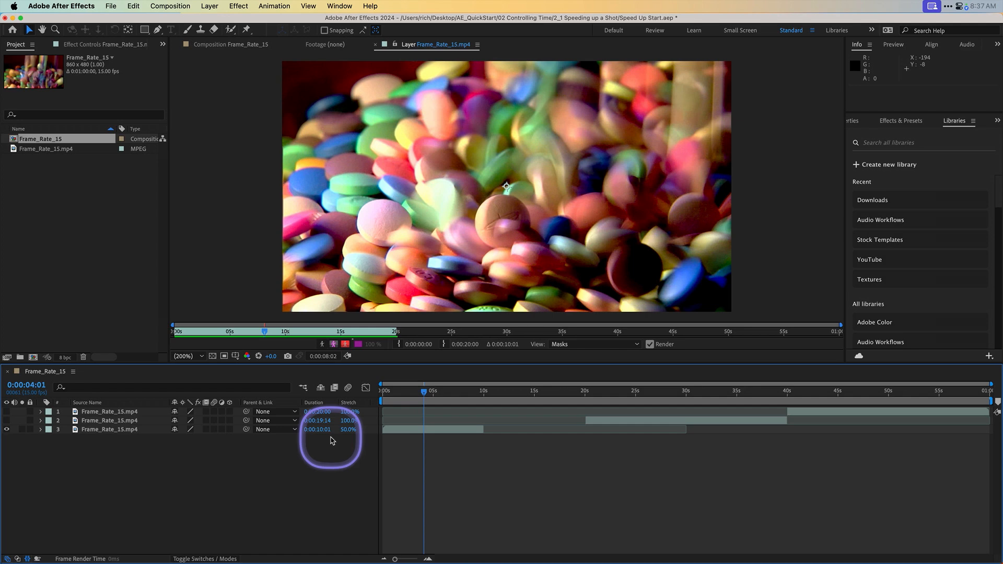
# - Time-stretch layer 3 to a new duration of 0:00:06:00 and preview it from the start
pyautogui.click(319, 429)
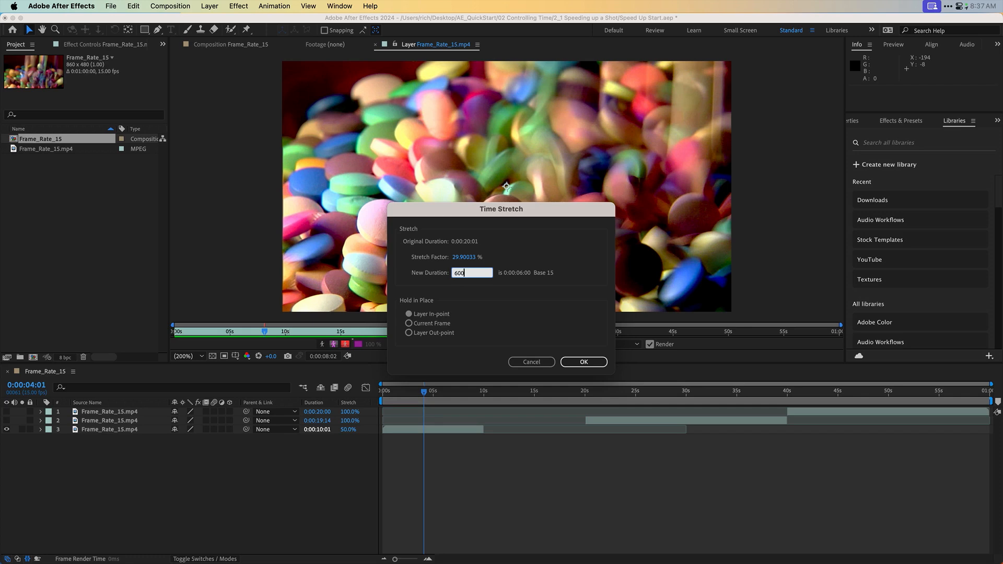
pyautogui.press('Return')
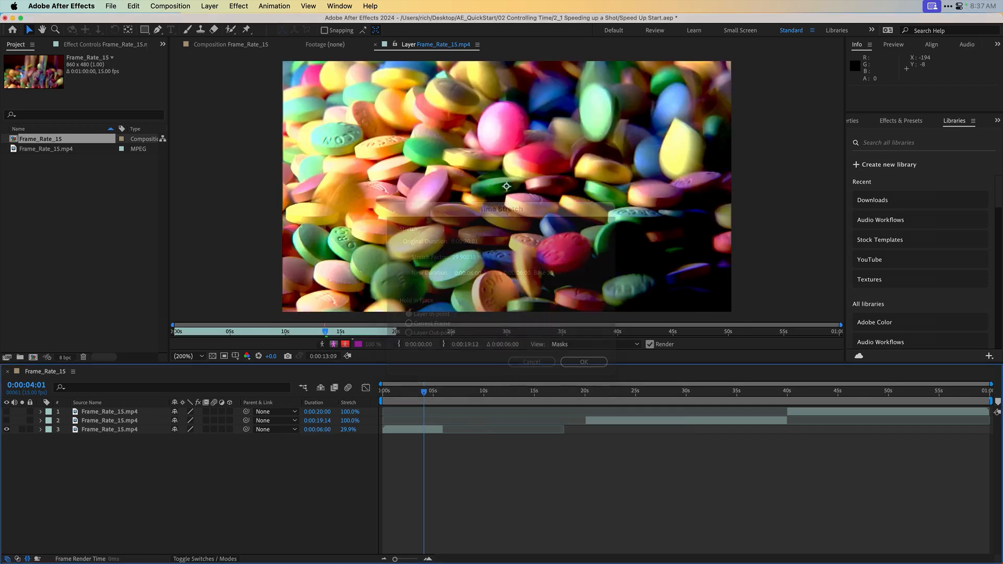
pyautogui.press('space')
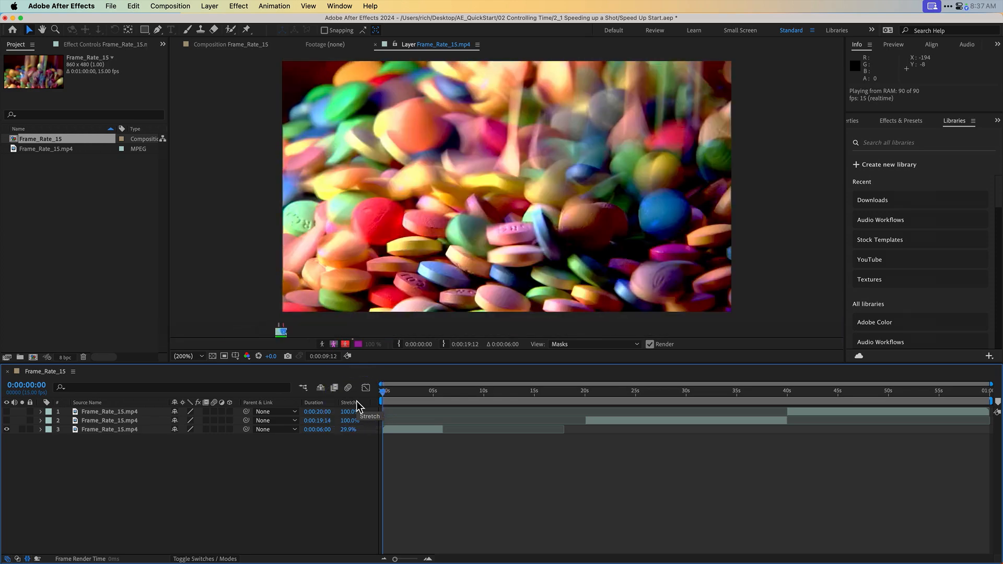
pyautogui.press('space')
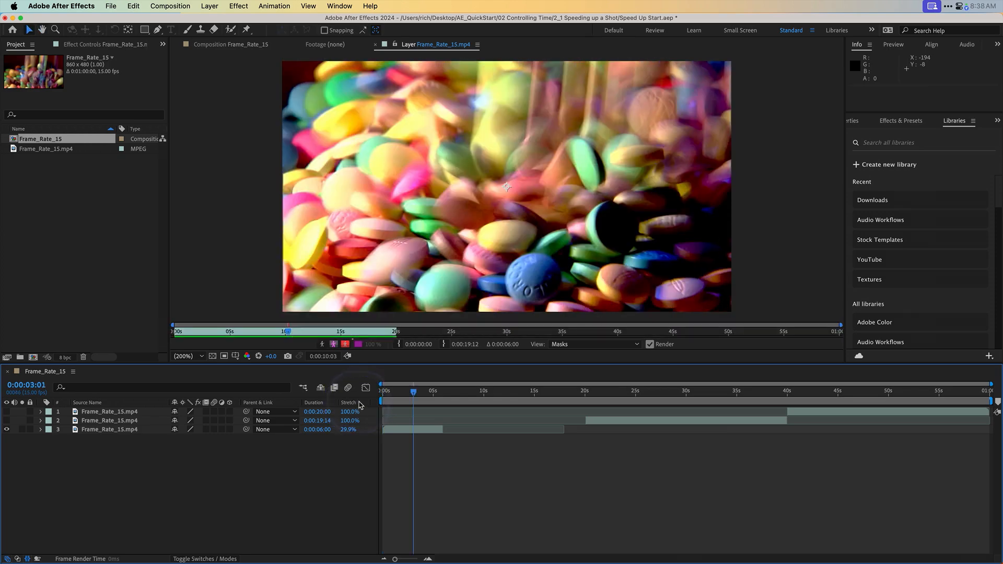
# - Time-stretch layer 2 to a new duration of 0:00:08:00, holding its layer out-point in place
pyautogui.click(329, 422)
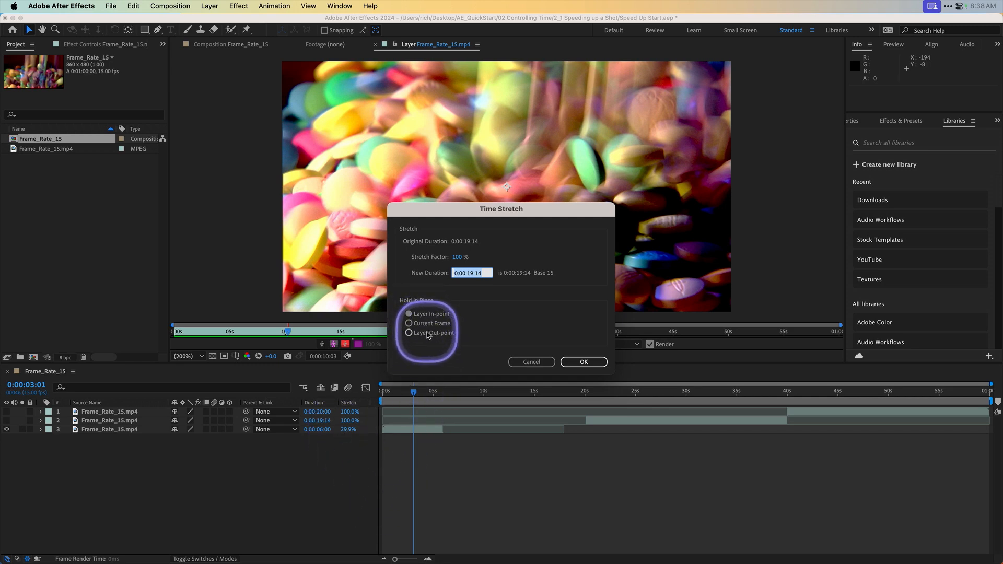
pyautogui.click(421, 332)
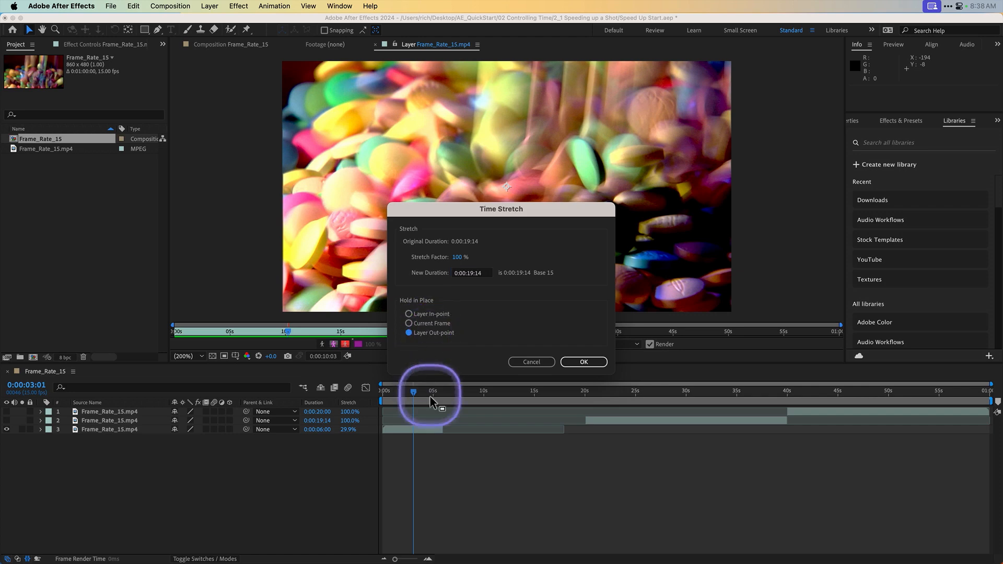
pyautogui.click(463, 273)
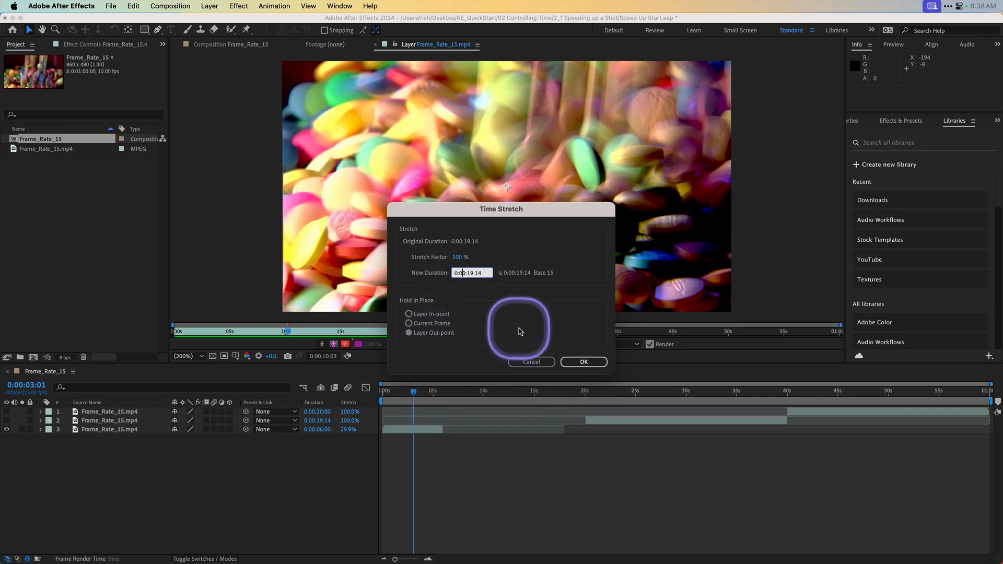
pyautogui.write('800')
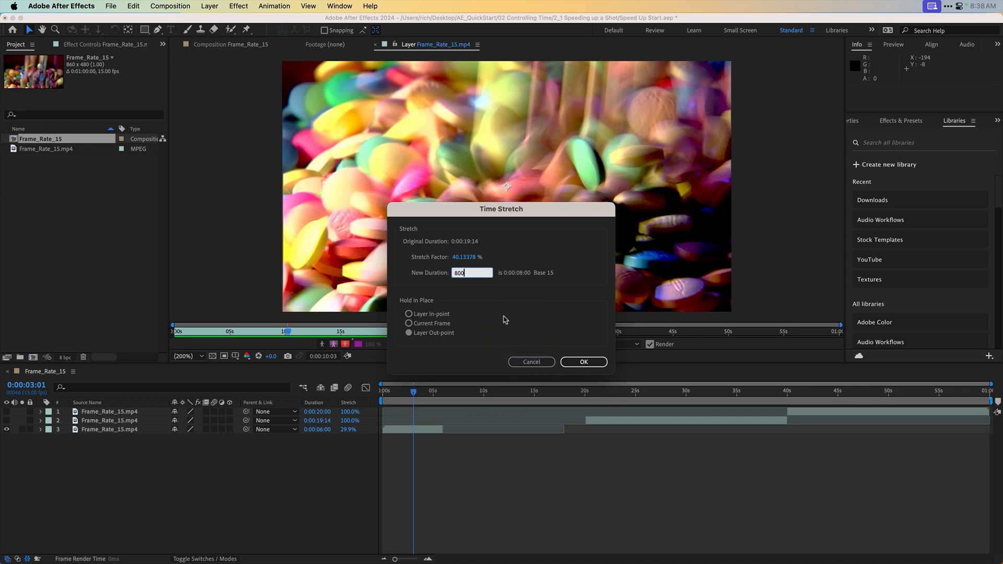
pyautogui.click(583, 362)
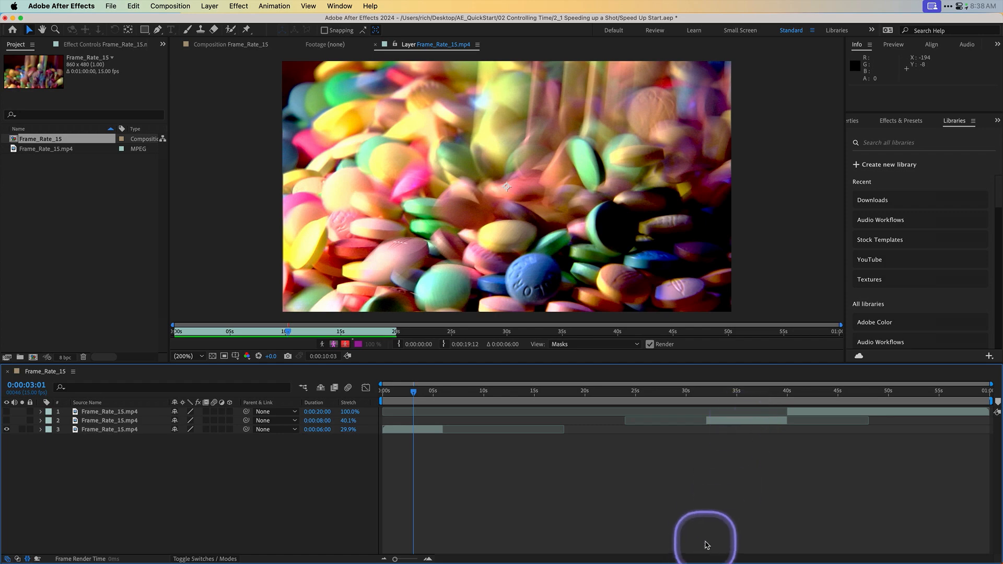
# - Slide layer 2 earlier in time so it starts where layer 3 ends, at 0:00:06:00
pyautogui.moveTo(413, 391); pyautogui.dragTo(443, 392)
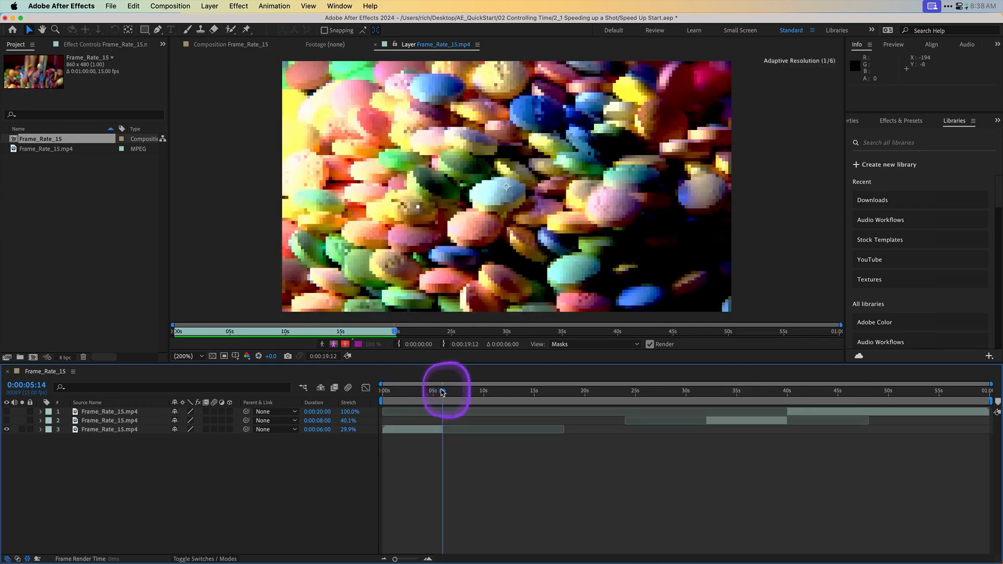
pyautogui.moveTo(738, 421); pyautogui.dragTo(480, 433)
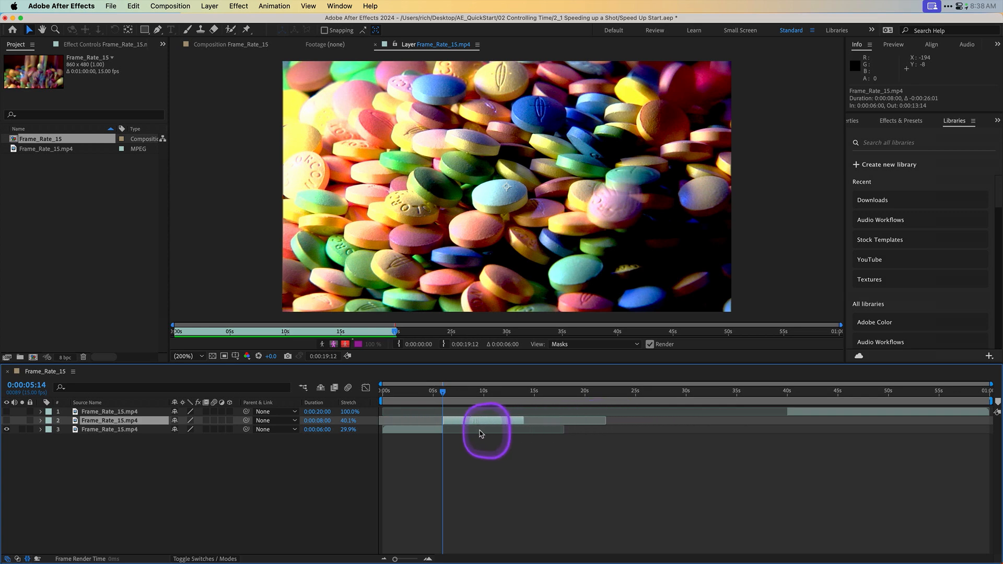
# - Set layer 1's stretch factor to 25% and slide the layer to start where layer 2 ends, at 0:00:14:00
pyautogui.click(348, 412)
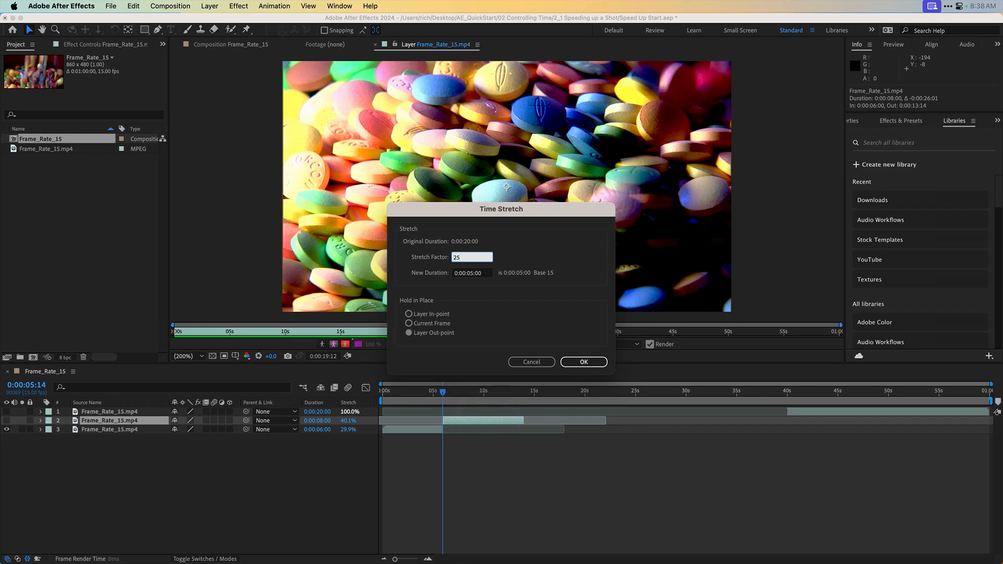
pyautogui.press('Return')
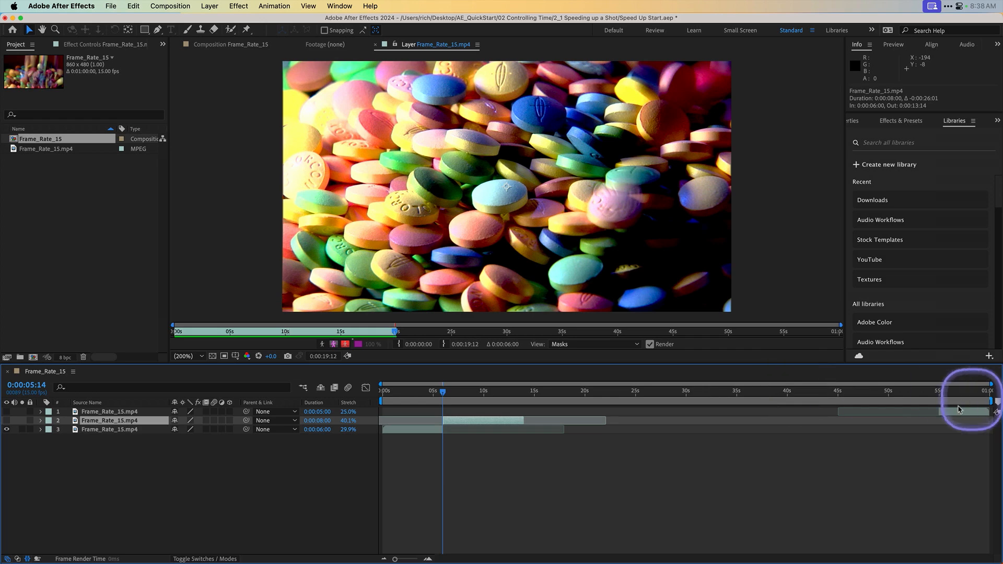
pyautogui.moveTo(954, 414); pyautogui.dragTo(551, 433)
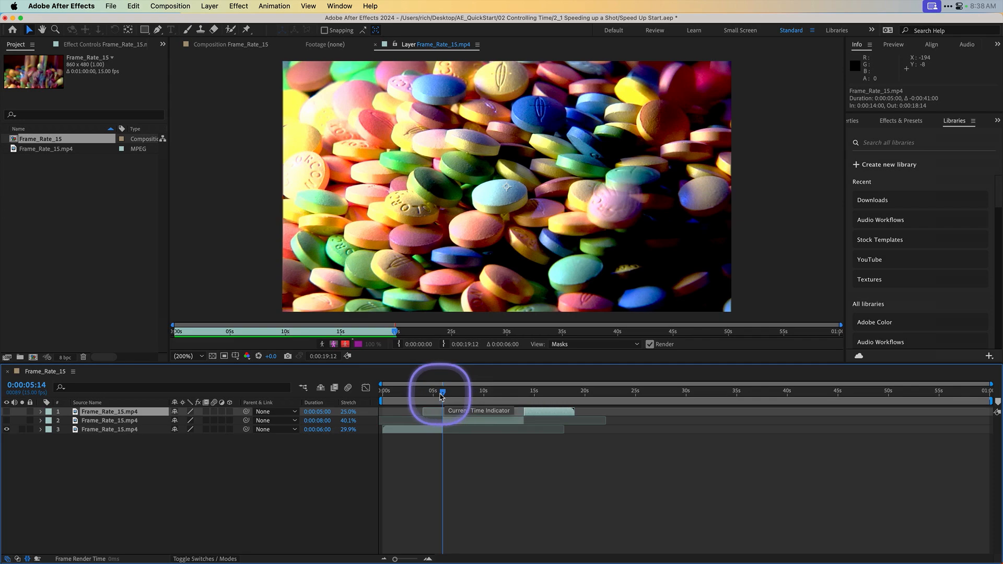
# - Shorten the work area so it ends at layer 1's out-point, 0:00:18:14
pyautogui.moveTo(442, 395); pyautogui.dragTo(574, 399)
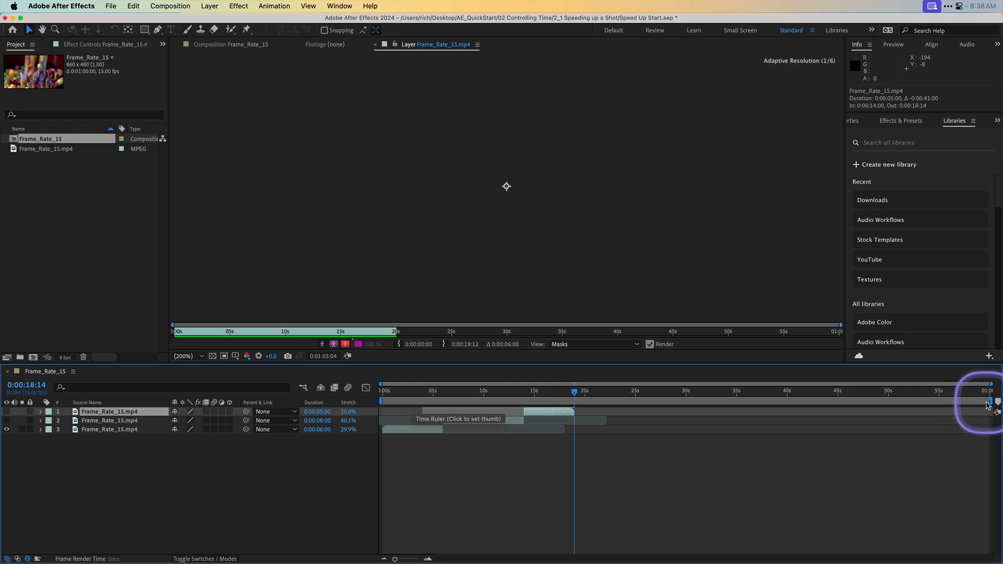
pyautogui.moveTo(992, 403); pyautogui.dragTo(703, 416)
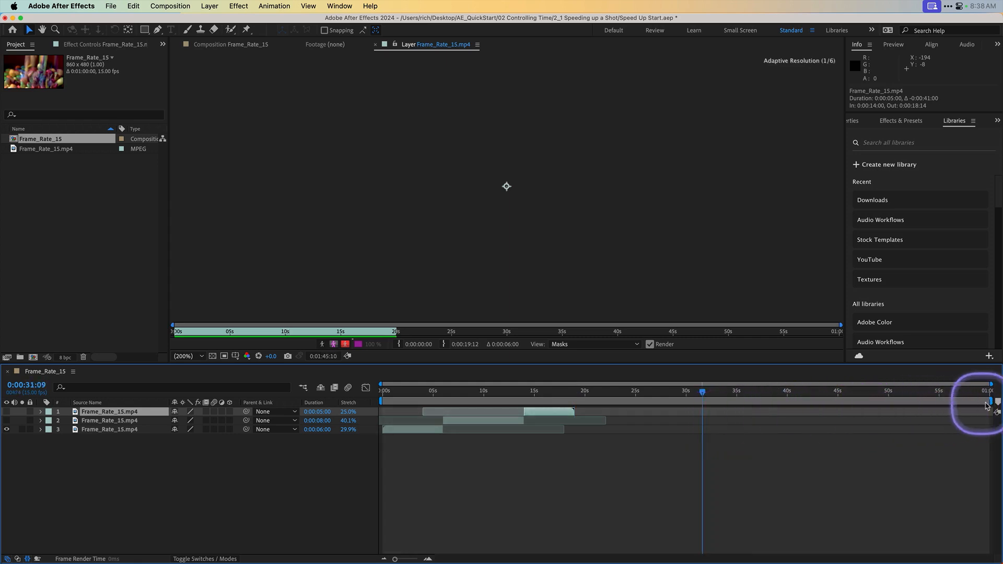
pyautogui.moveTo(993, 403); pyautogui.dragTo(586, 413)
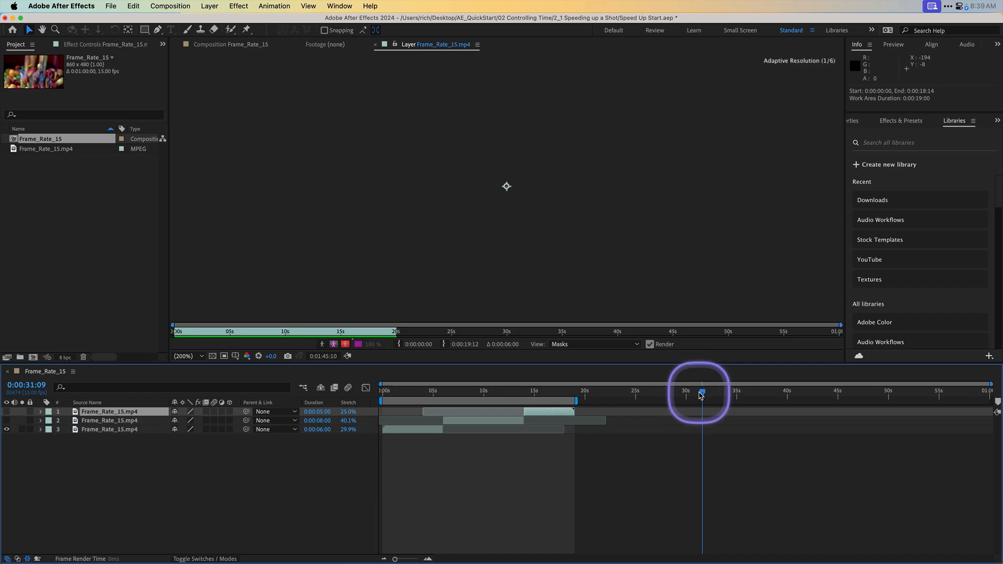
# - Preview the sped-up footage from the start in the layer view, and scrub to just past the first cut
pyautogui.moveTo(702, 391); pyautogui.dragTo(427, 402)
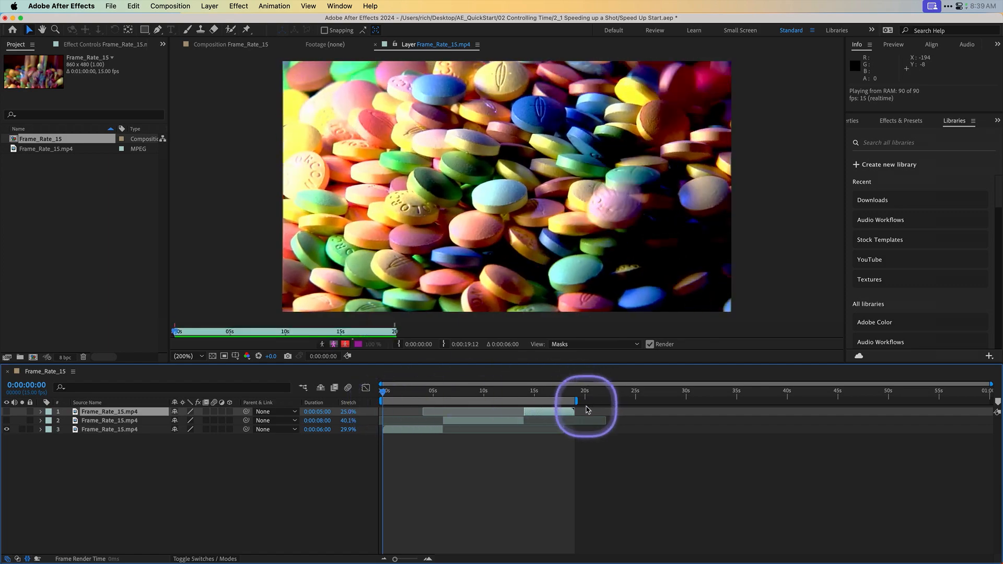
pyautogui.click(499, 474)
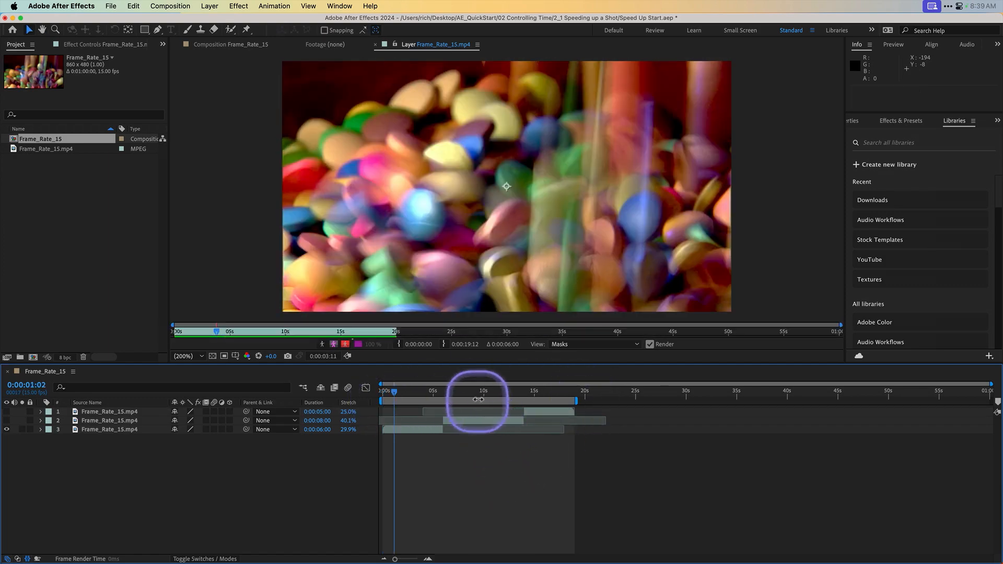
pyautogui.moveTo(476, 392); pyautogui.dragTo(447, 401)
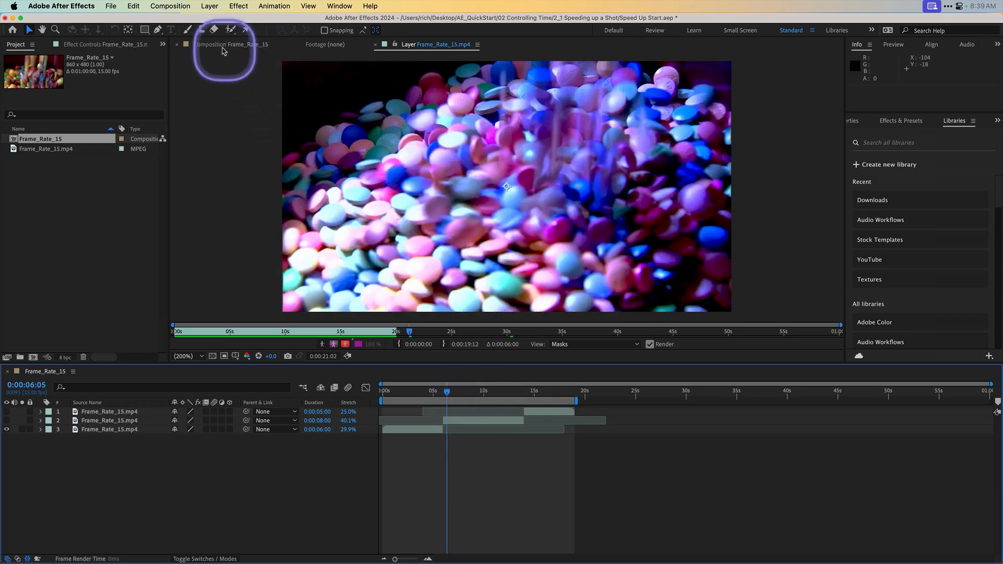
# - Switch to viewing the Frame_Rate_15 composition and preview it from the start past the first cut
pyautogui.click(227, 44)
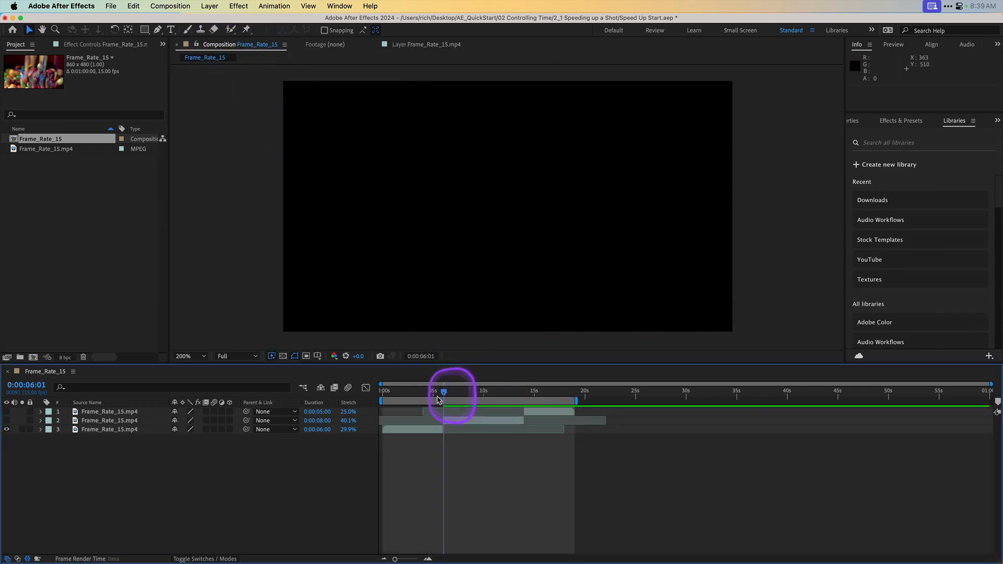
pyautogui.moveTo(446, 396); pyautogui.dragTo(347, 403)
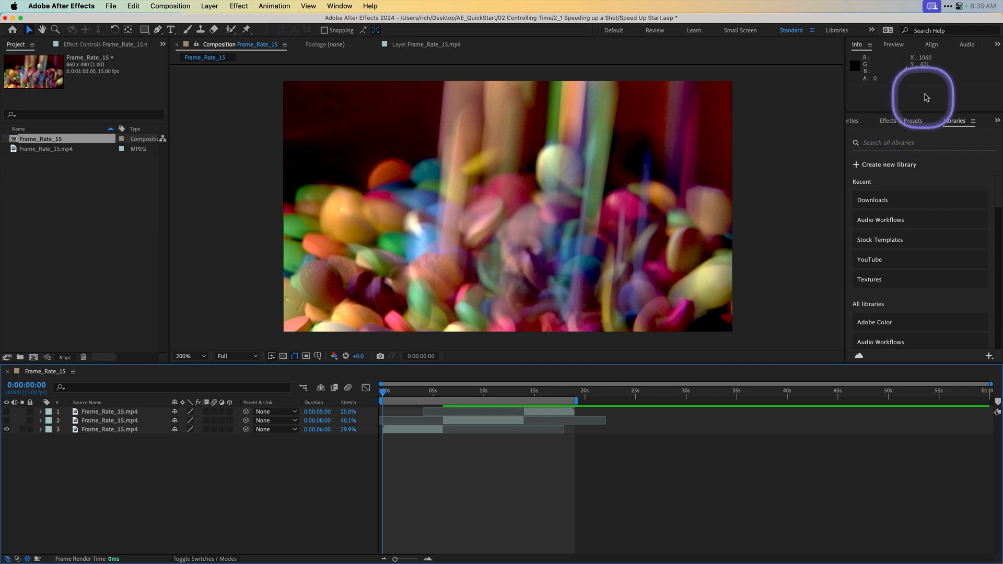
pyautogui.click(894, 44)
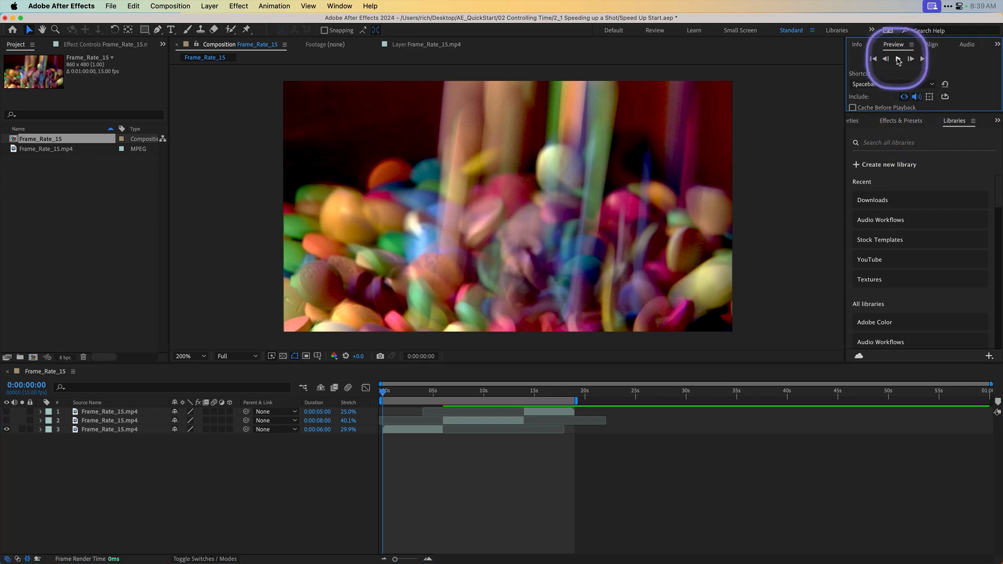
pyautogui.click(900, 58)
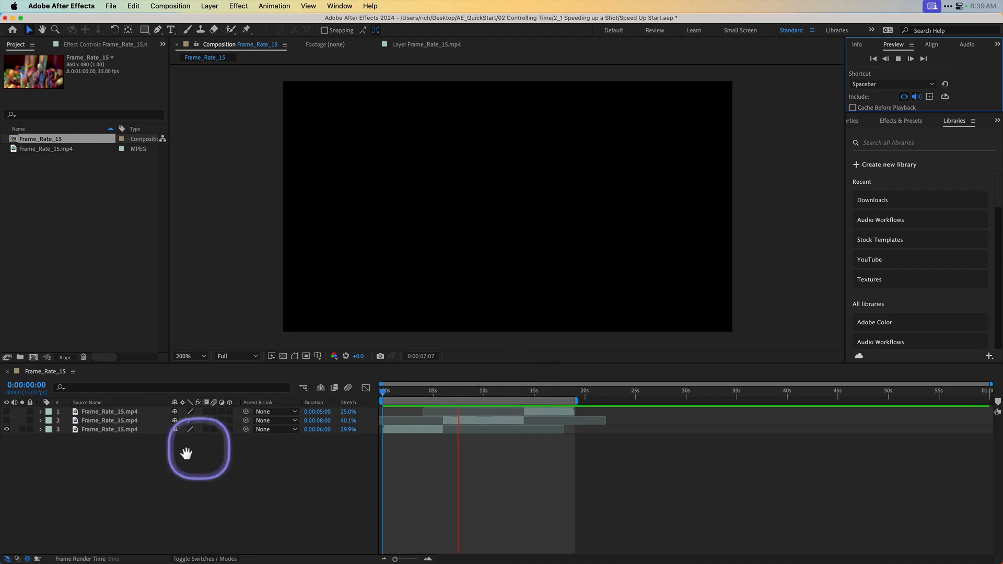
pyautogui.press('space')
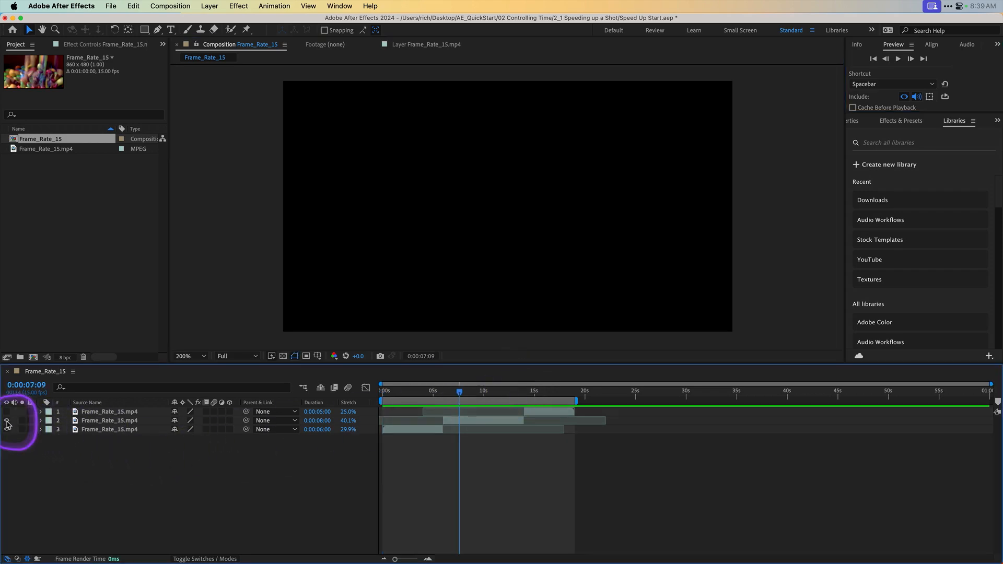
# - Make all three layers visible and preview the edited sequence
pyautogui.moveTo(6, 429); pyautogui.dragTo(6, 411)
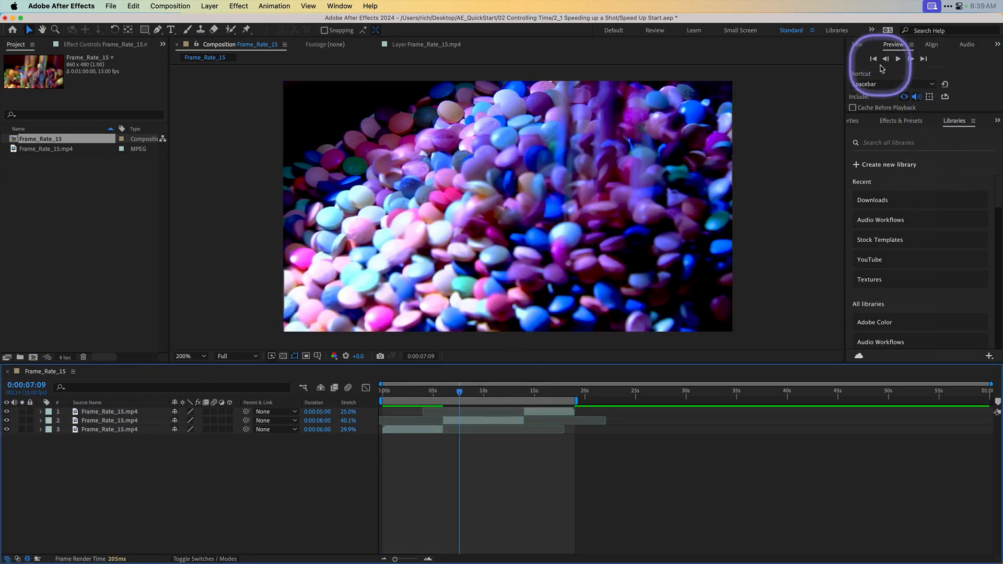
pyautogui.click(898, 59)
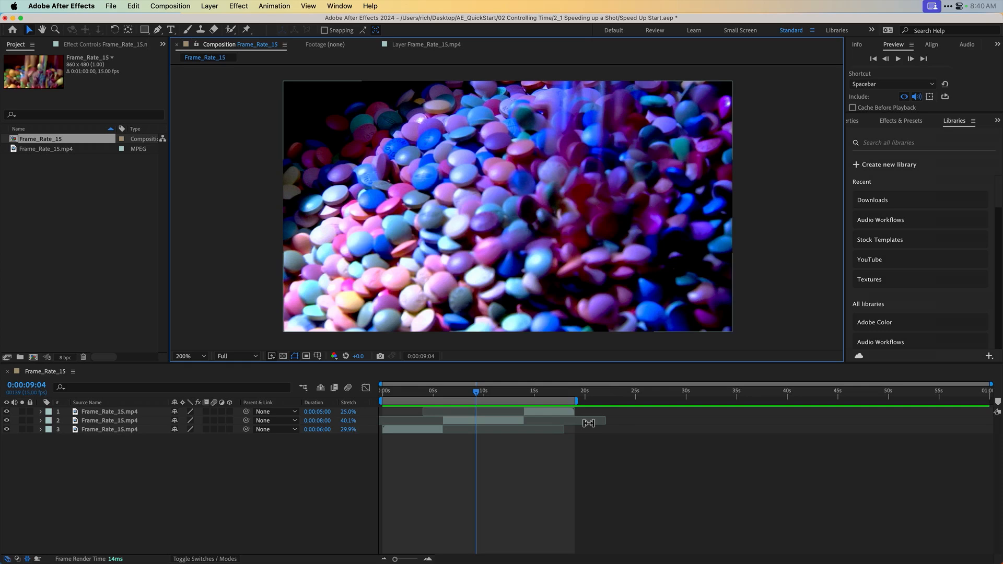
pyautogui.click(513, 431)
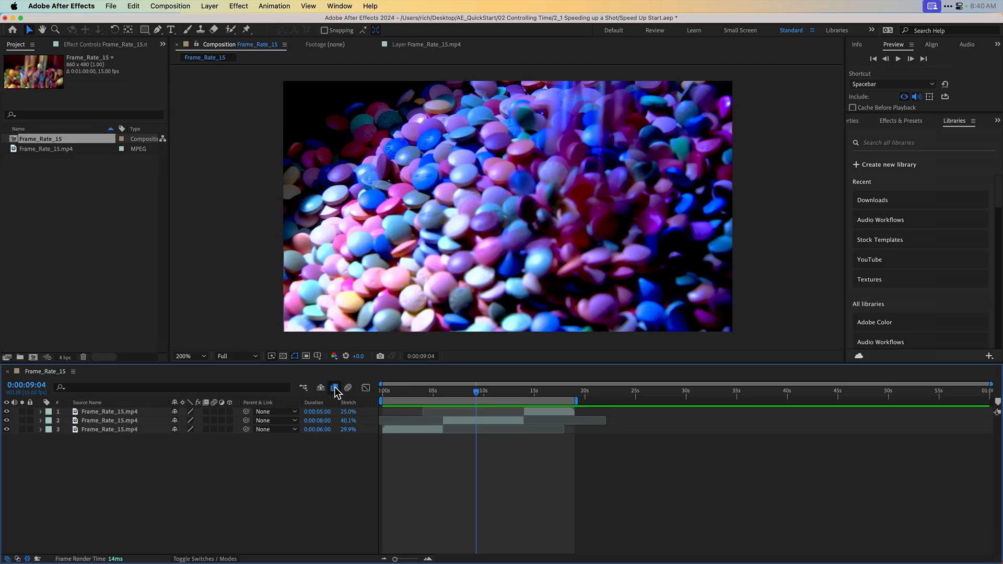
# - Enable frame blending for the composition and for layers 1, 2 and 3, and preview the blended footage
pyautogui.click(205, 559)
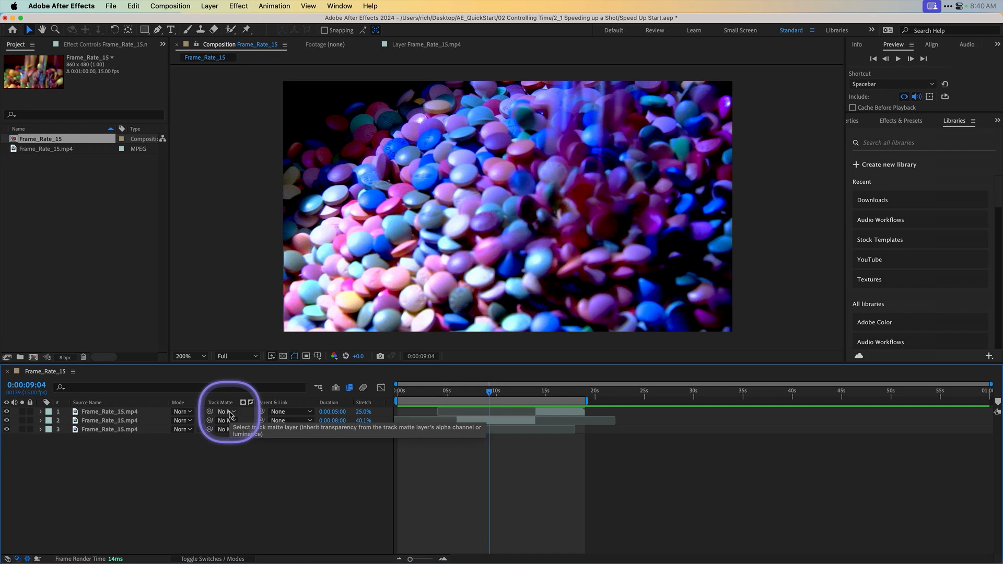
pyautogui.click(209, 559)
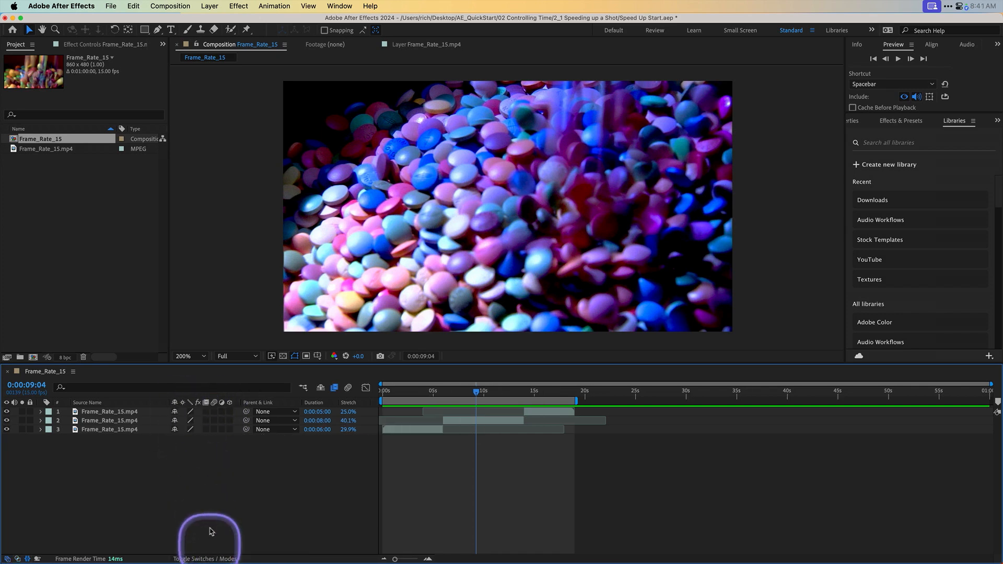
pyautogui.click(206, 412)
pyautogui.click(206, 421)
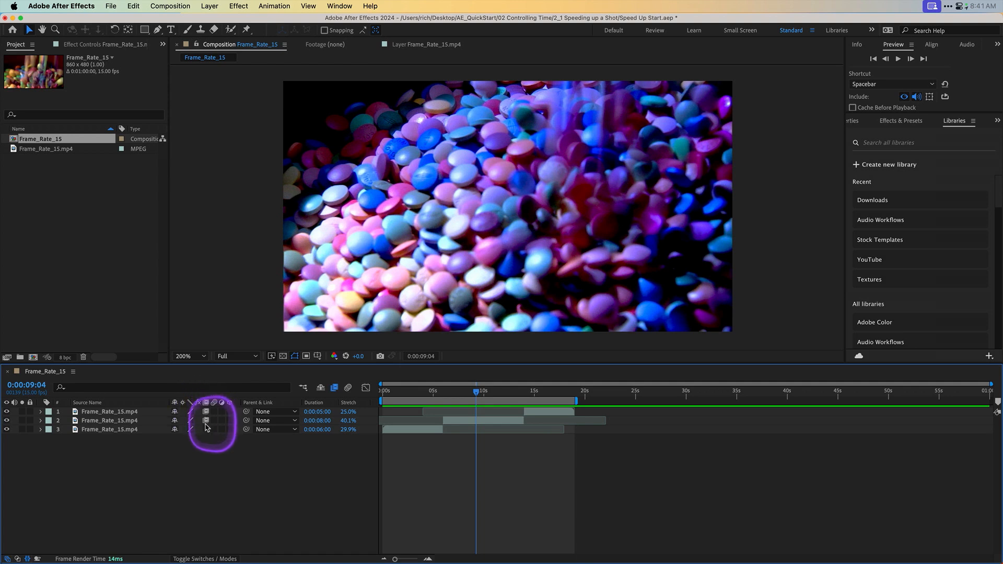
pyautogui.click(206, 429)
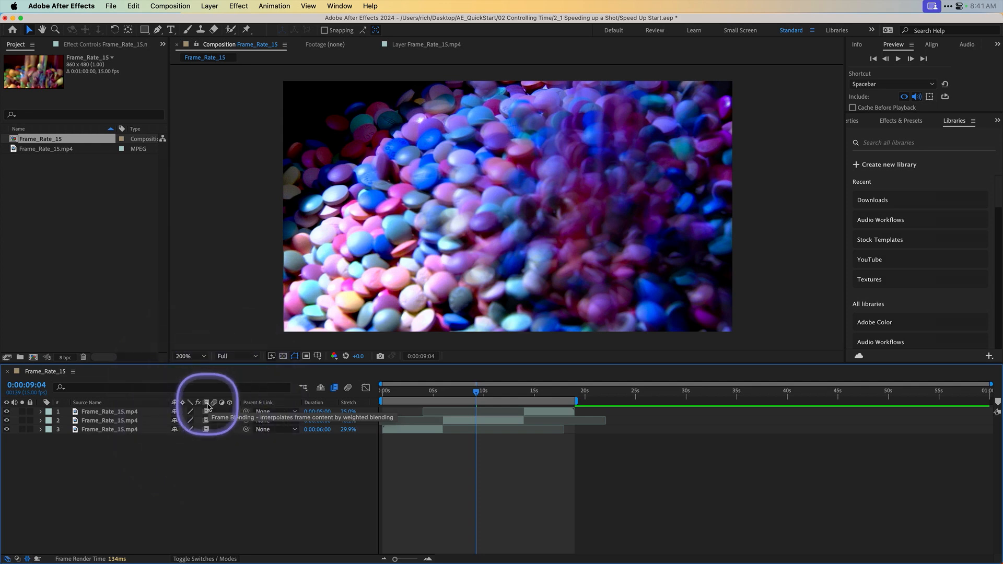
pyautogui.press('space')
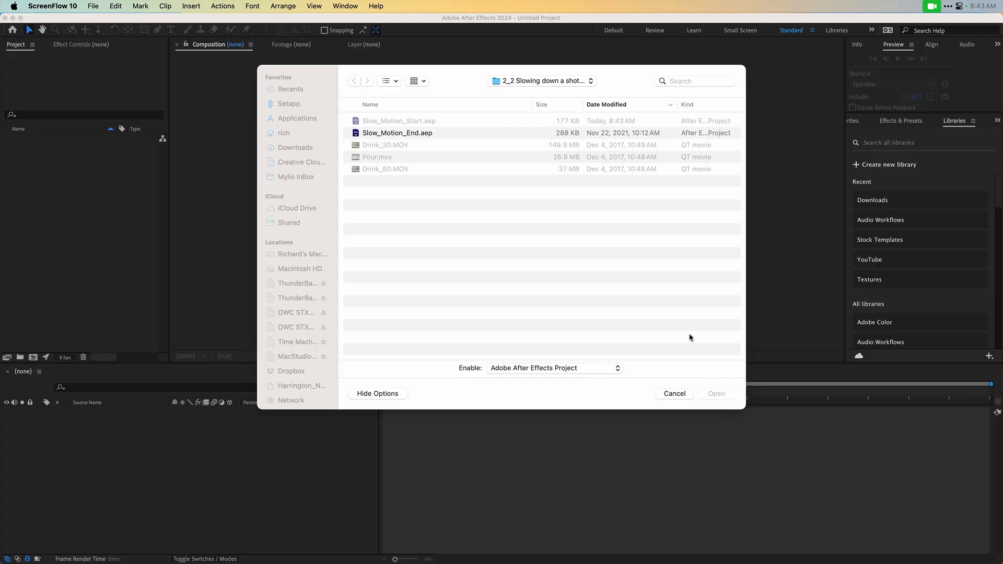
# - Open the Slow_Motion_Start.aep project from the 2_2 Slowing down a shot folder
pyautogui.click(520, 82)
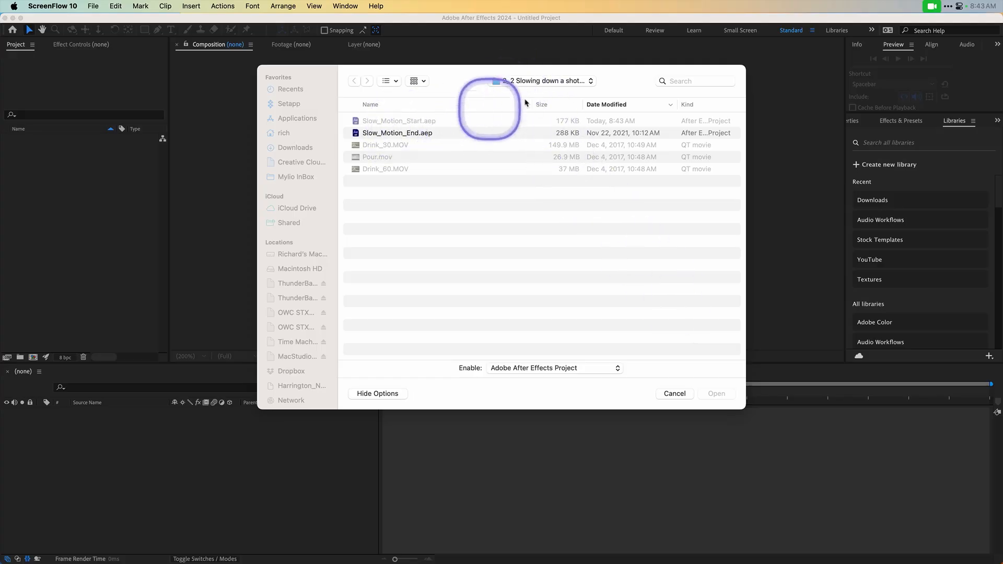
pyautogui.click(674, 393)
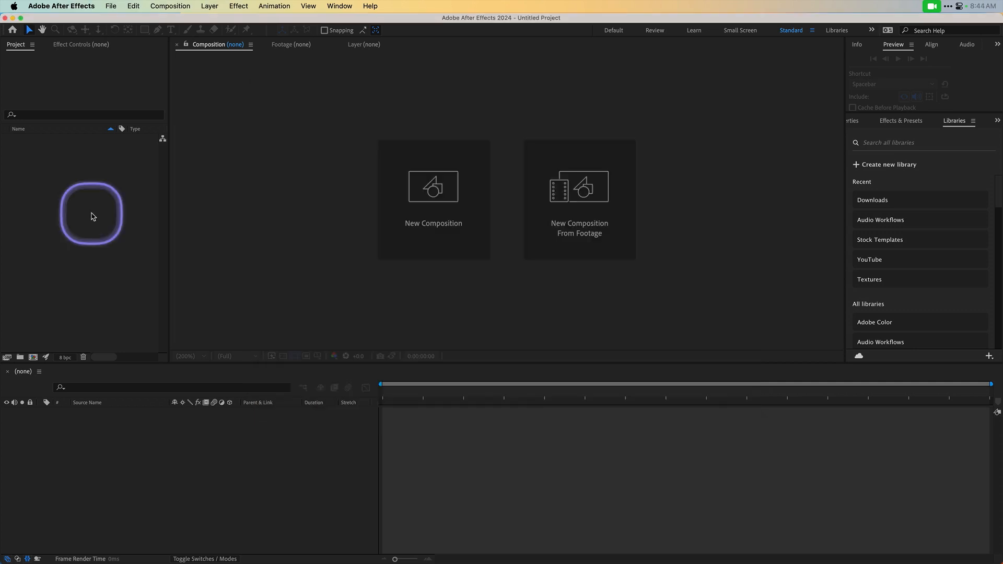
pyautogui.doubleClick(93, 217)
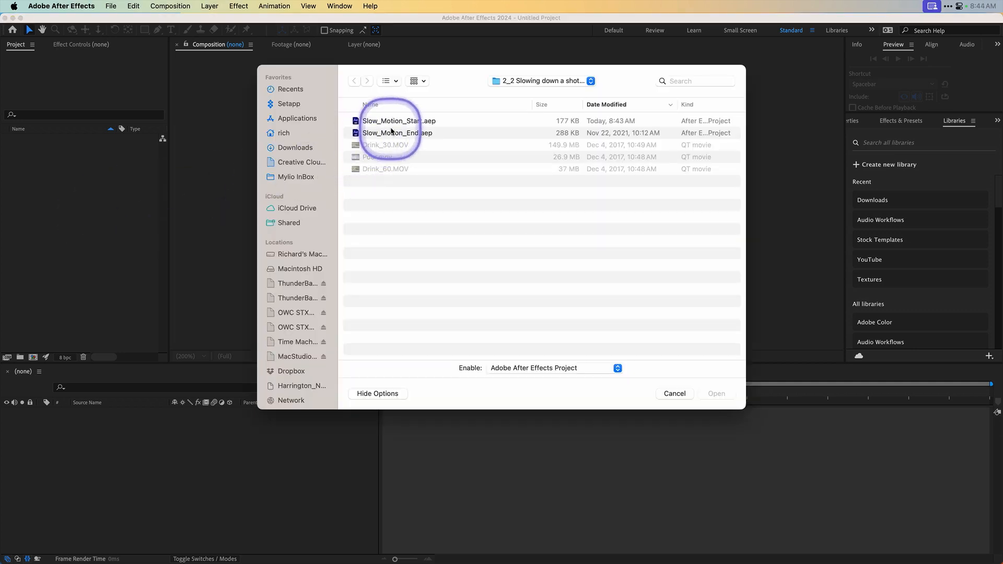
pyautogui.click(393, 122)
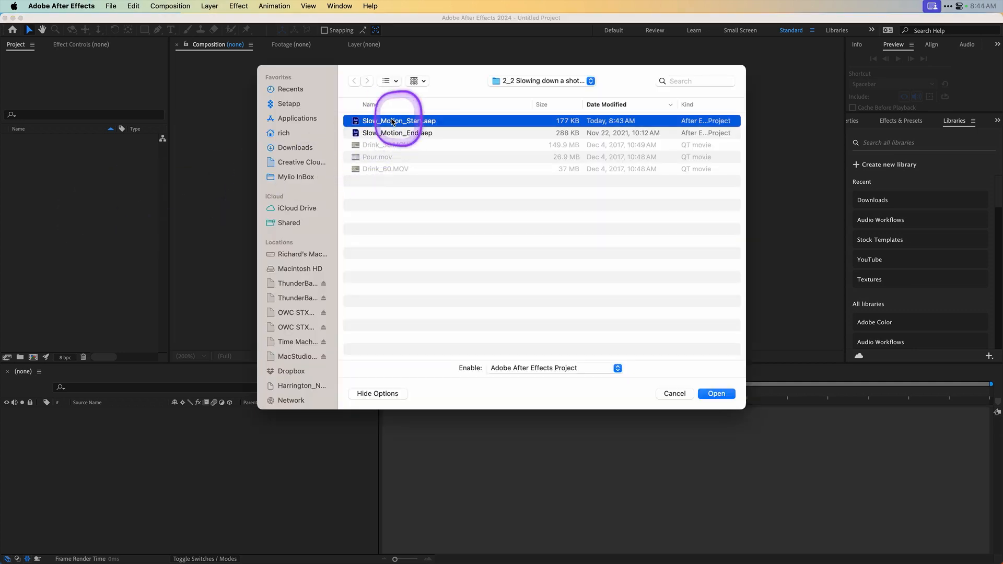
pyautogui.click(716, 393)
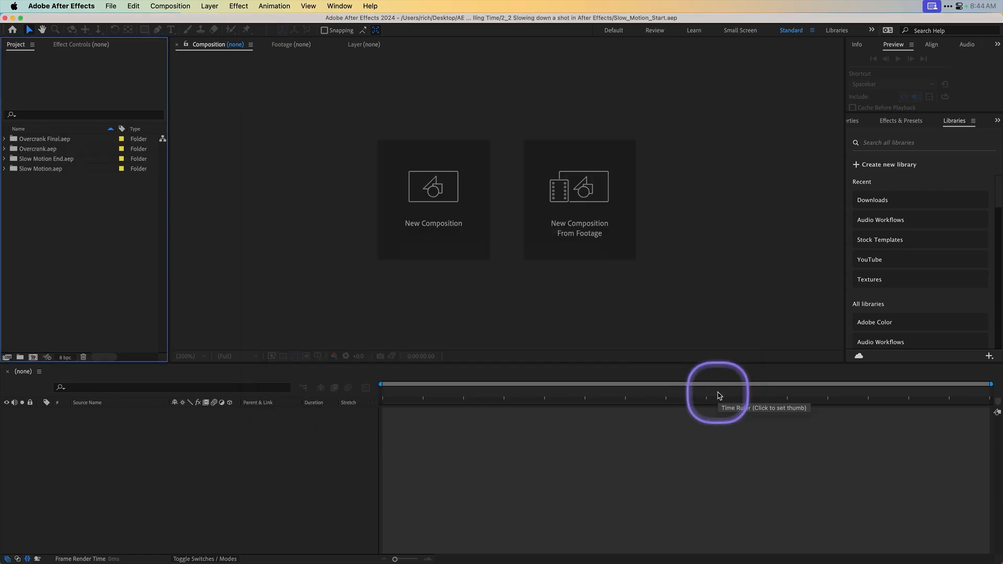
# - Expand the Slow Motion.aep, Slow Motion End.aep, Overcrank.aep and Overcrank Final.aep folders to list their contents
pyautogui.click(6, 169)
pyautogui.click(5, 159)
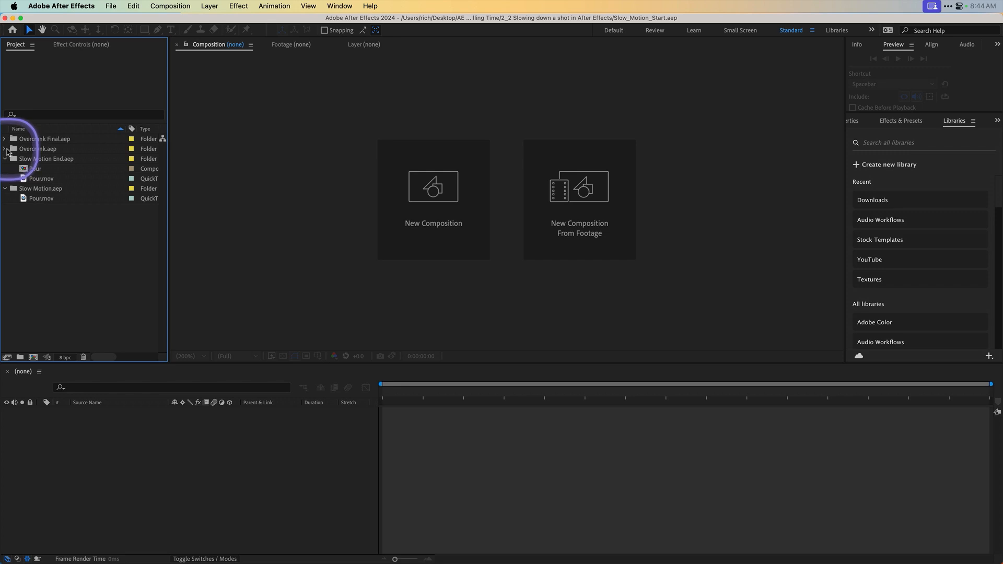
pyautogui.click(6, 149)
pyautogui.click(6, 139)
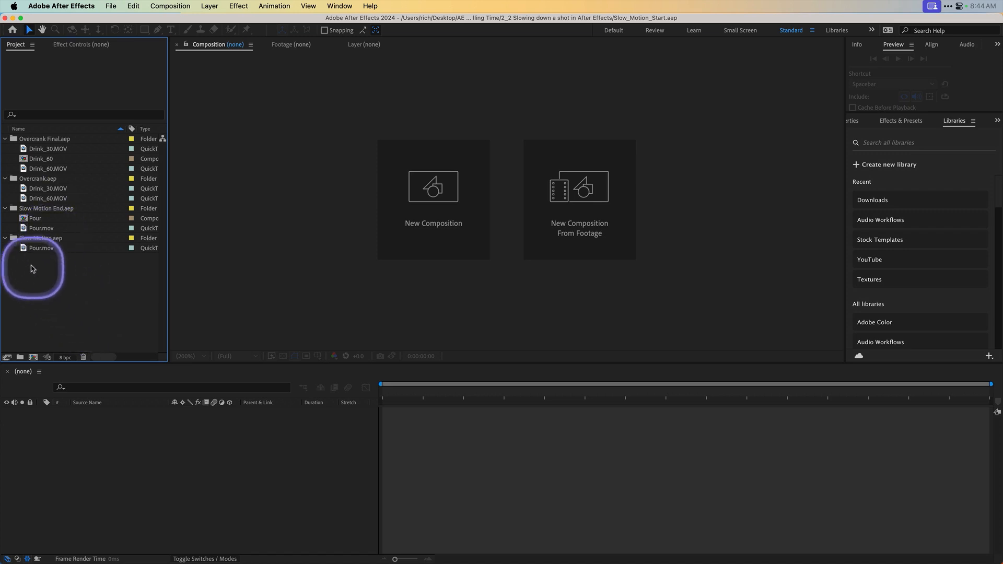
# - Open Pour.mov from the Slow Motion.aep folder in the footage viewer and fit the whole frame in view
pyautogui.click(23, 248)
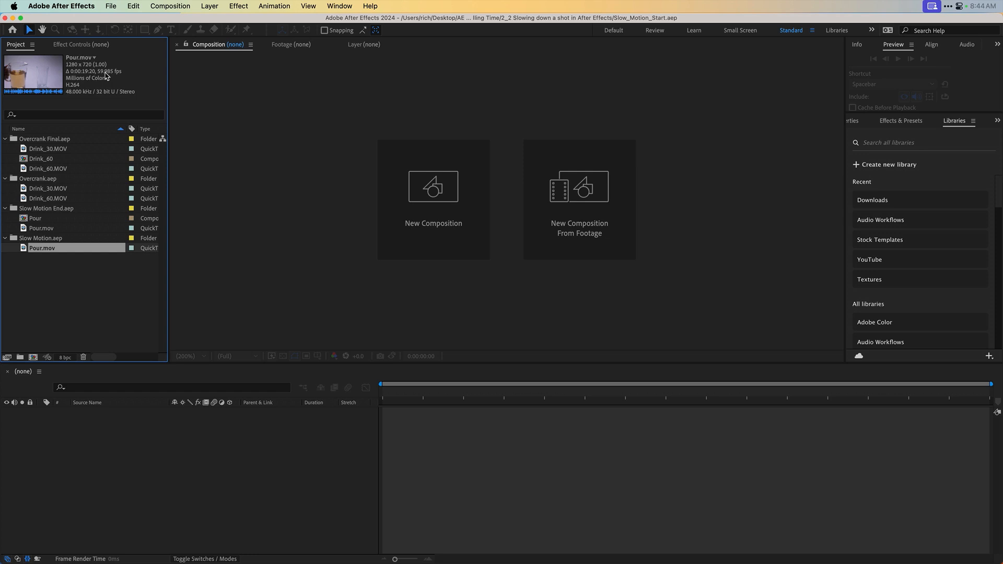
pyautogui.doubleClick(24, 250)
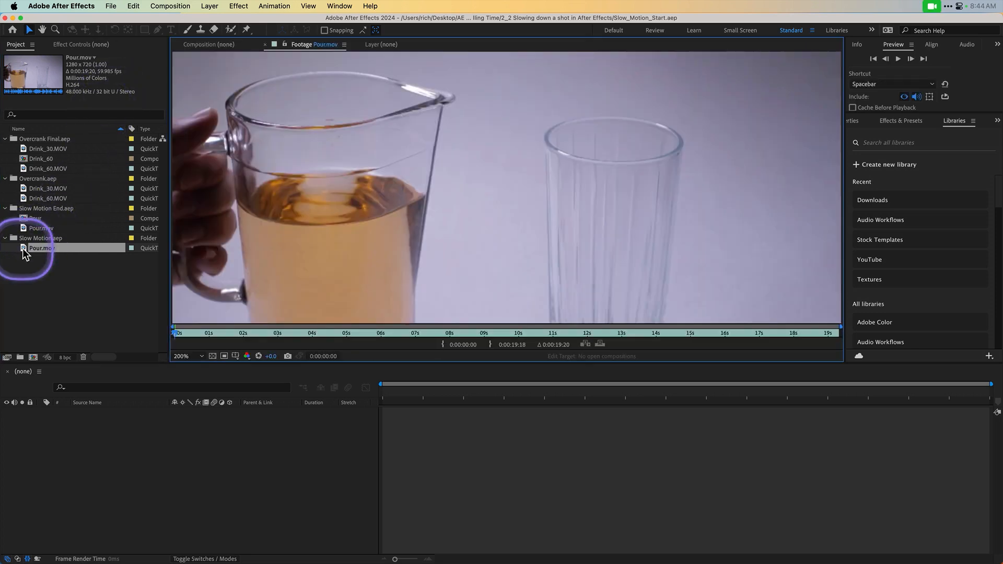
pyautogui.click(197, 356)
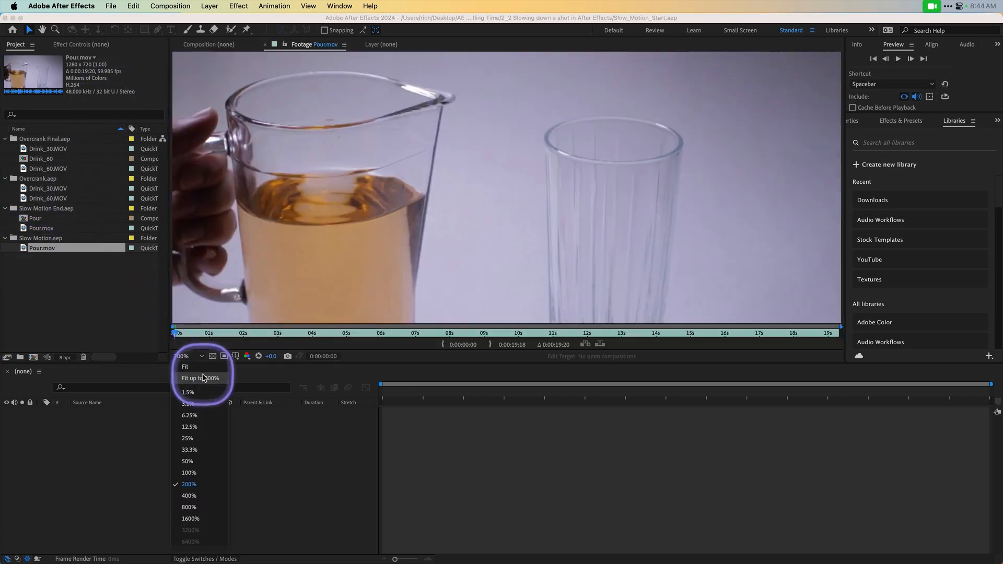
pyautogui.click(204, 377)
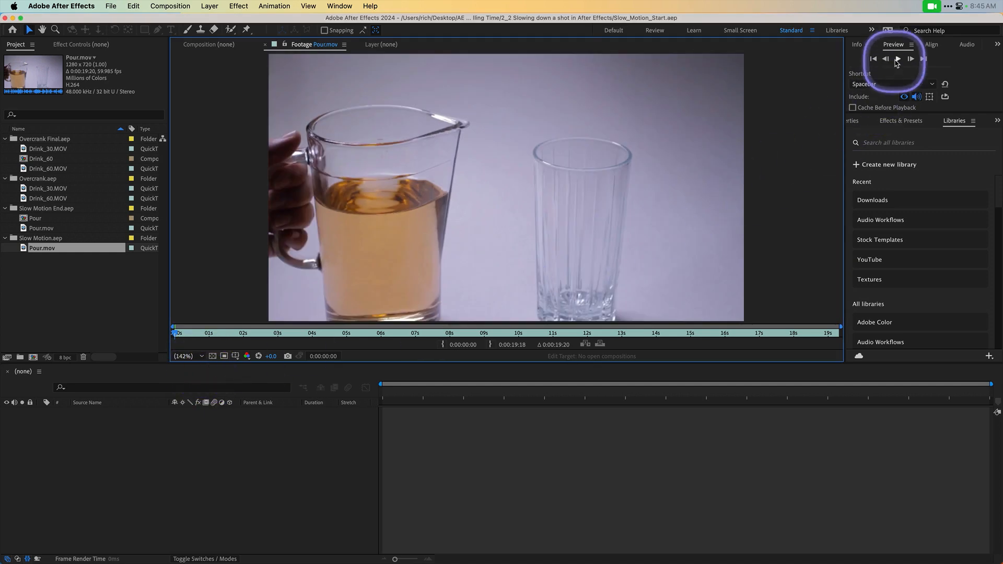
# - Play the Pour.mov footage in the viewer at its native frame rate and stop the playback
pyautogui.click(896, 59)
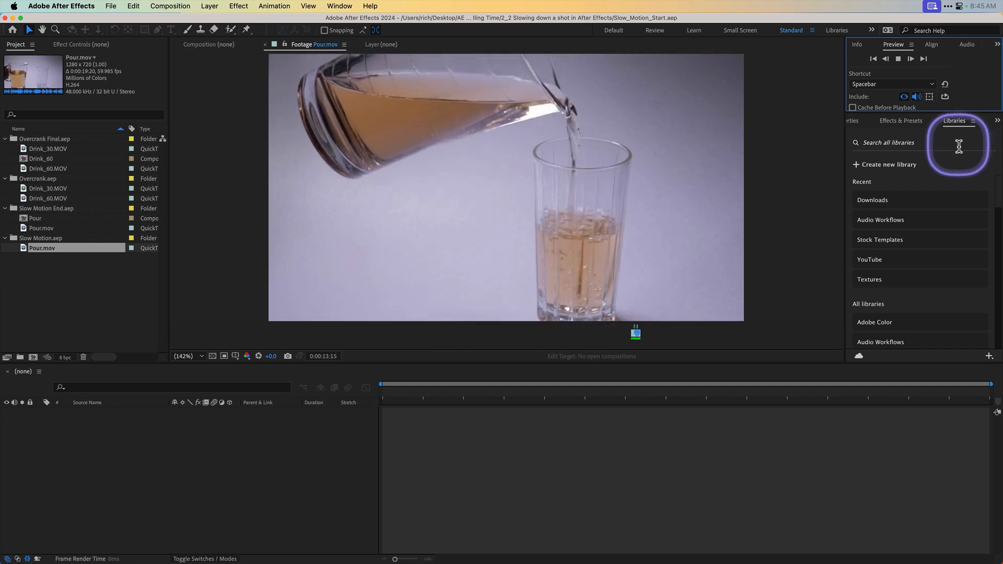
pyautogui.press('space')
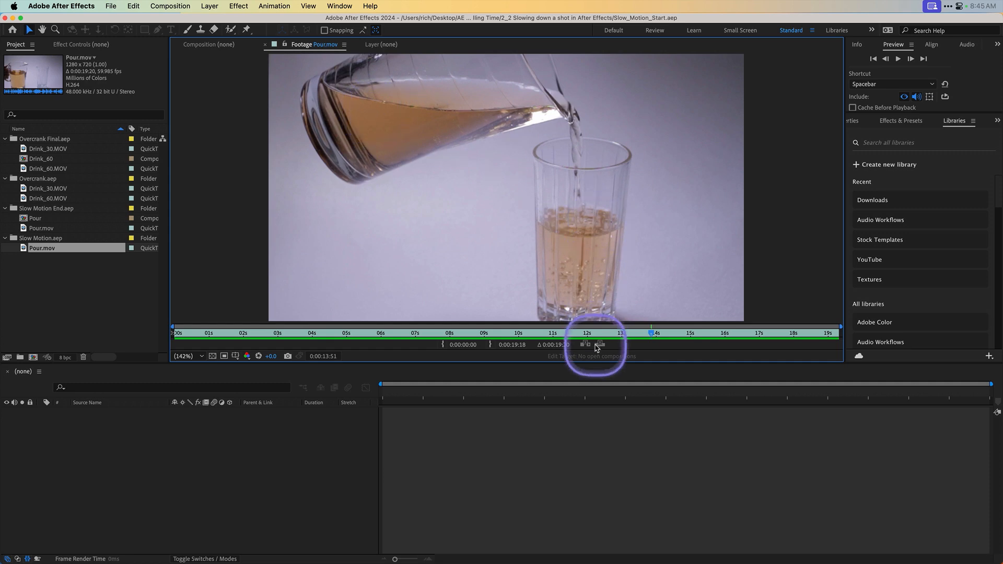
pyautogui.click(401, 398)
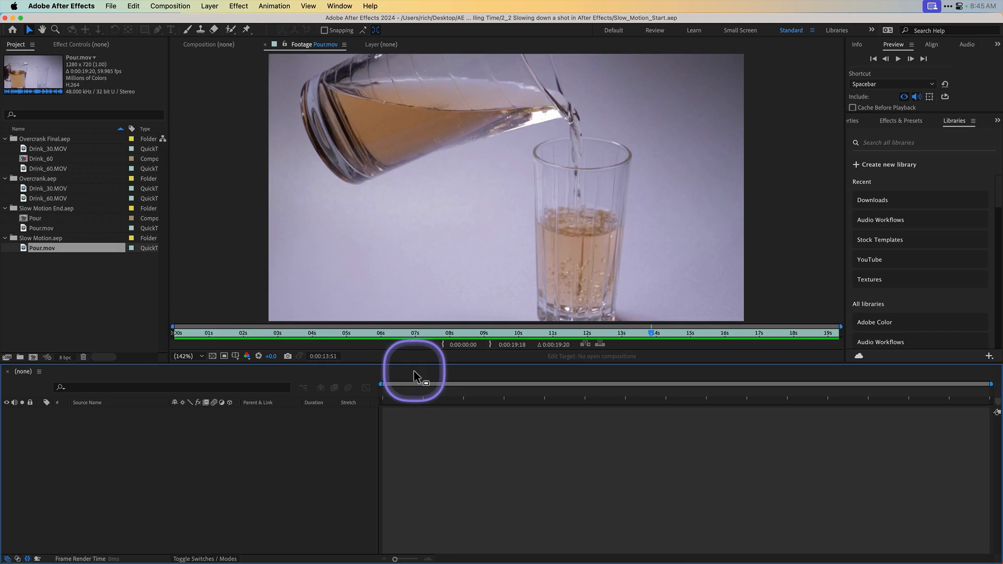
# - Interpret the Pour.mov footage in the Slow Motion.aep folder so it conforms to 24 frames per second
pyautogui.click(84, 278)
pyautogui.click(22, 249)
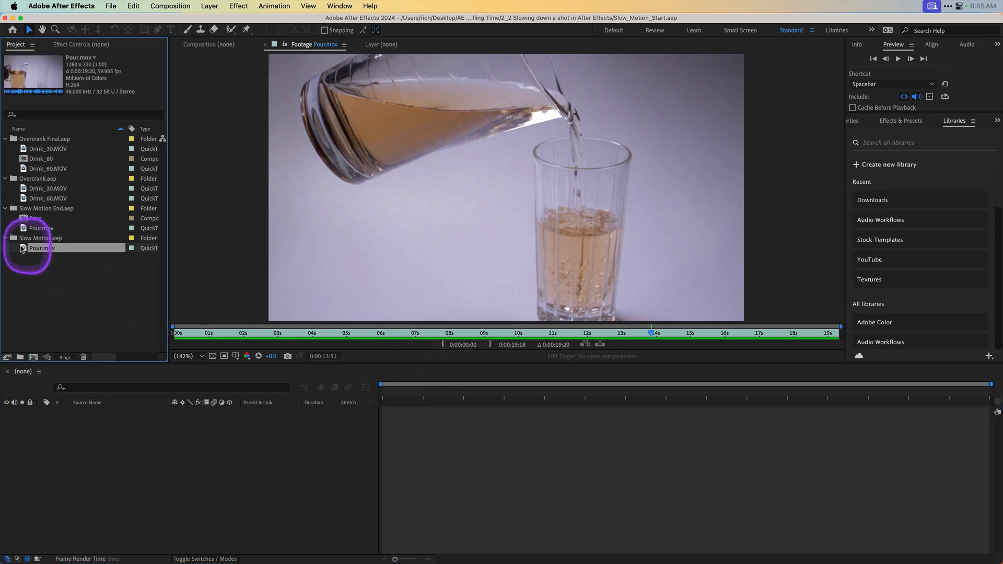
pyautogui.rightClick(23, 249)
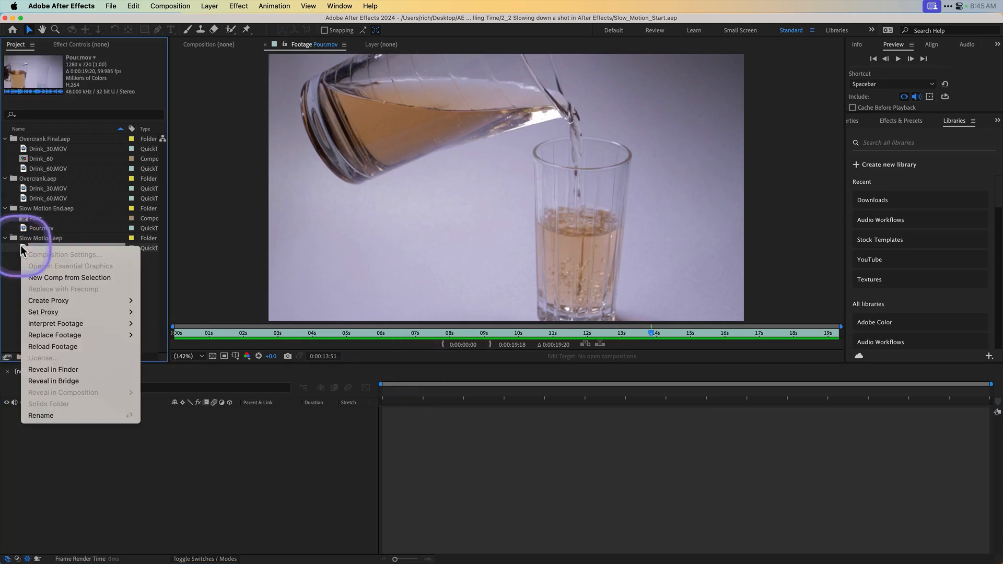
pyautogui.moveTo(66, 324)
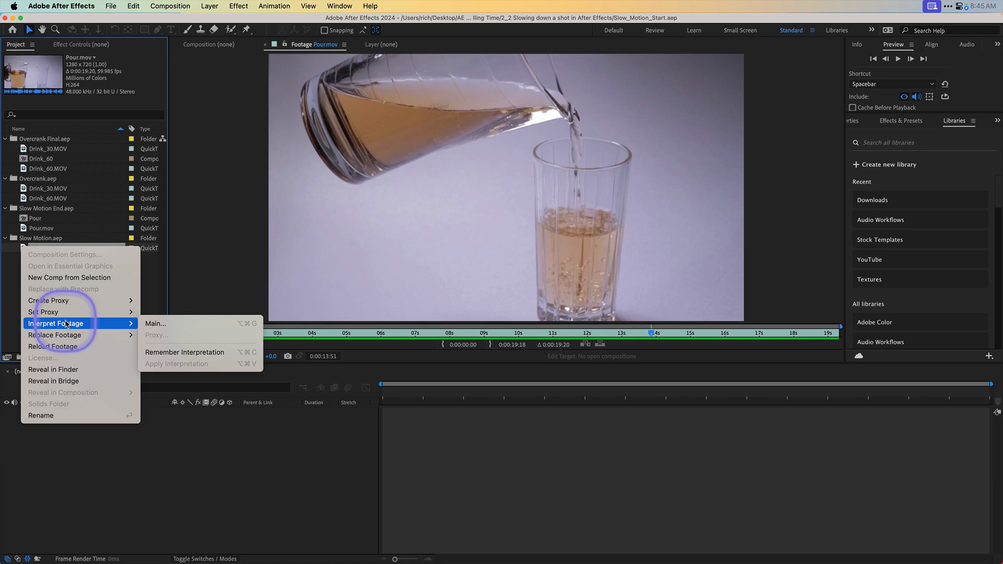
pyautogui.click(169, 329)
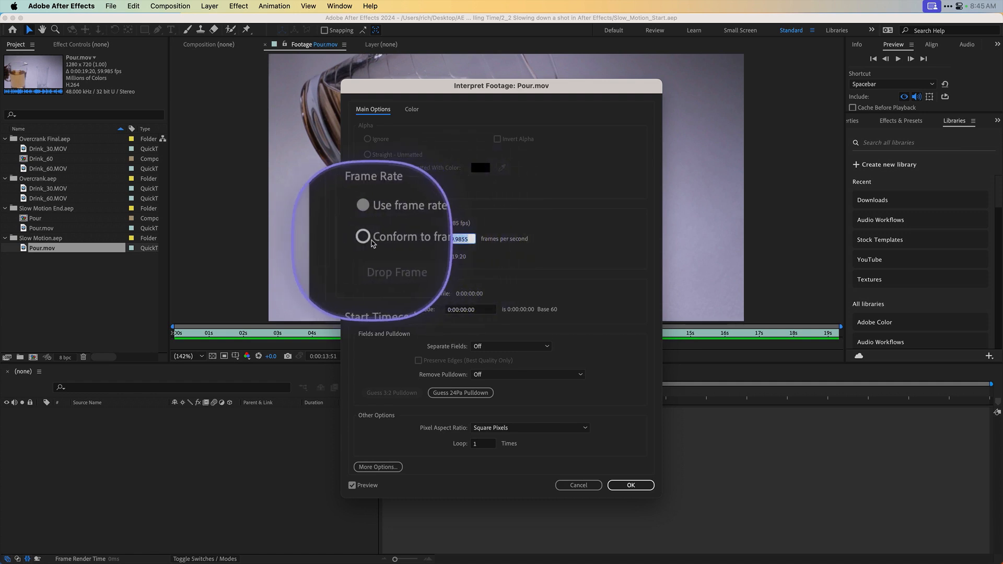
pyautogui.click(367, 239)
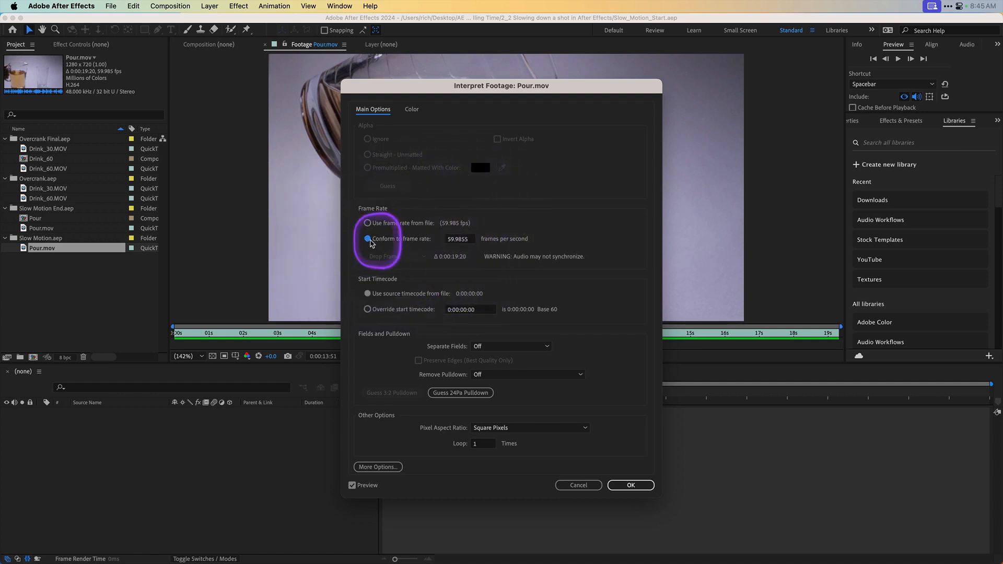
pyautogui.click(454, 240)
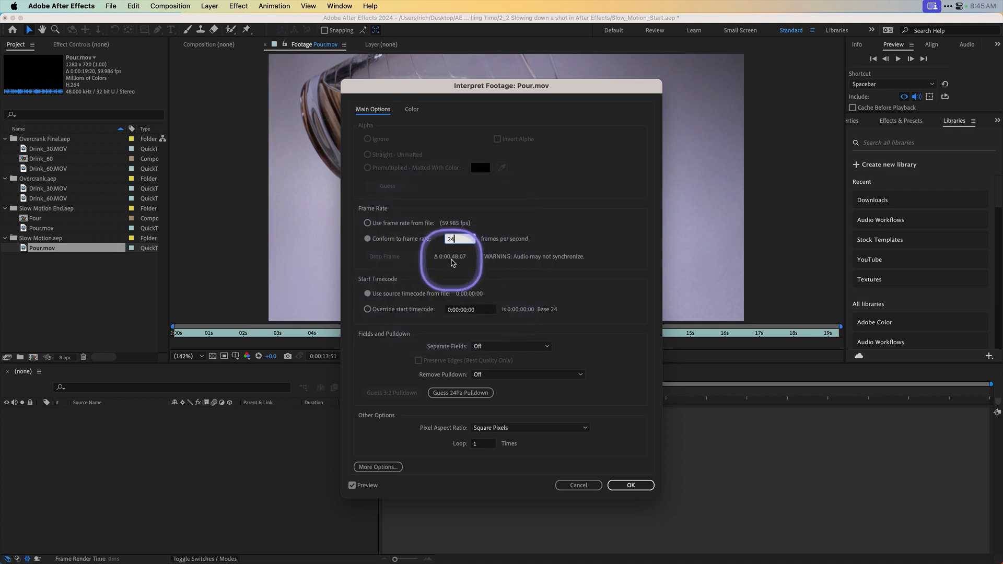
pyautogui.click(631, 485)
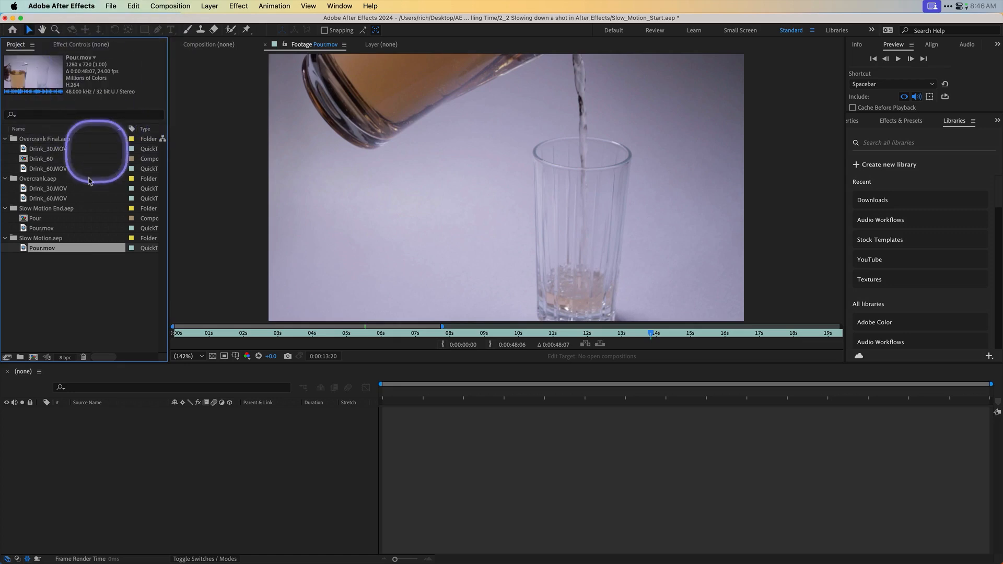
# - Create a new composition from the conformed Pour.mov footage and fit the whole frame in the viewer
pyautogui.rightClick(23, 250)
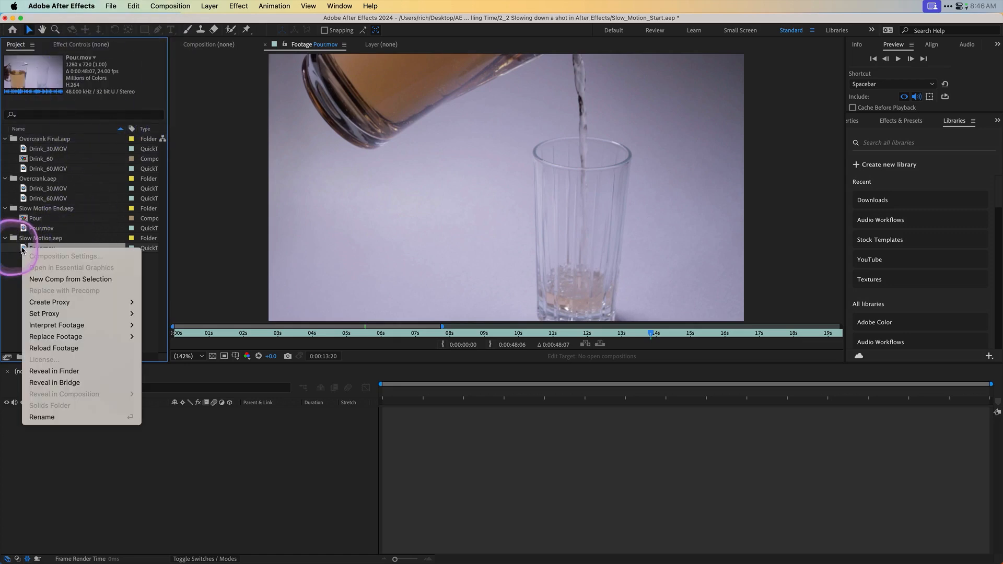
pyautogui.click(49, 281)
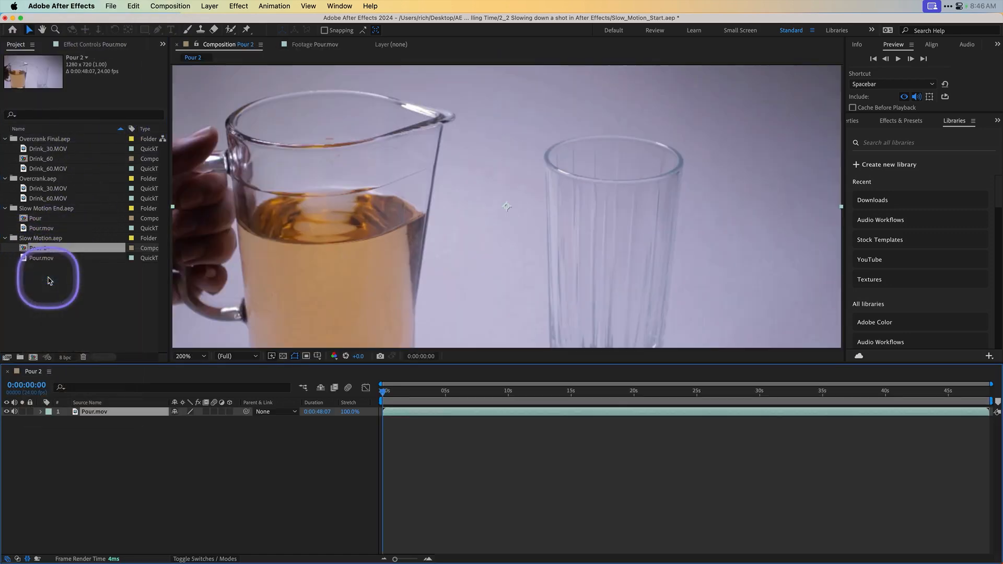
pyautogui.click(204, 356)
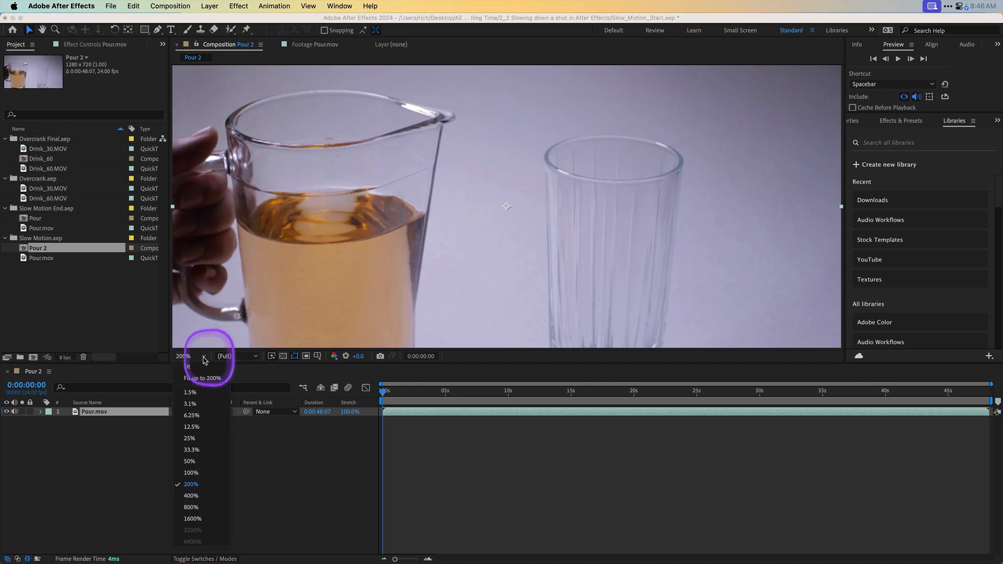
pyautogui.click(198, 367)
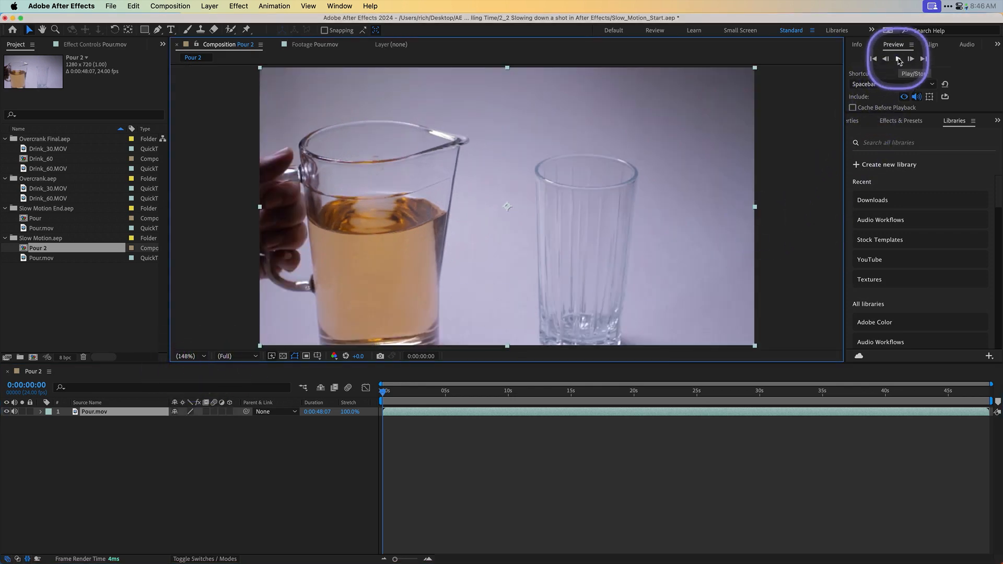
# - Preview the slowed-down composition, mute the Pour.mov layer's audio, and preview it again from near the start
pyautogui.click(898, 60)
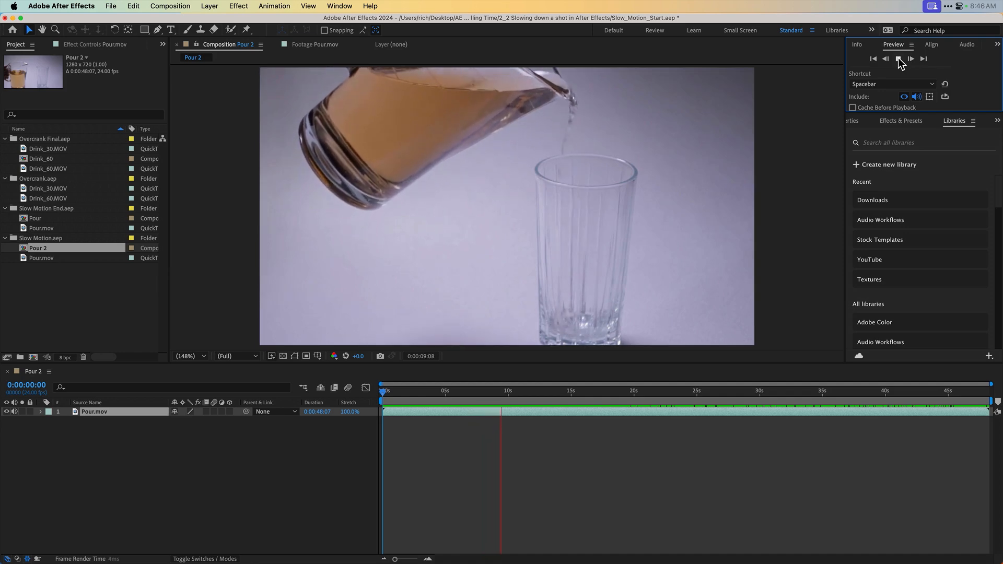
pyautogui.click(588, 509)
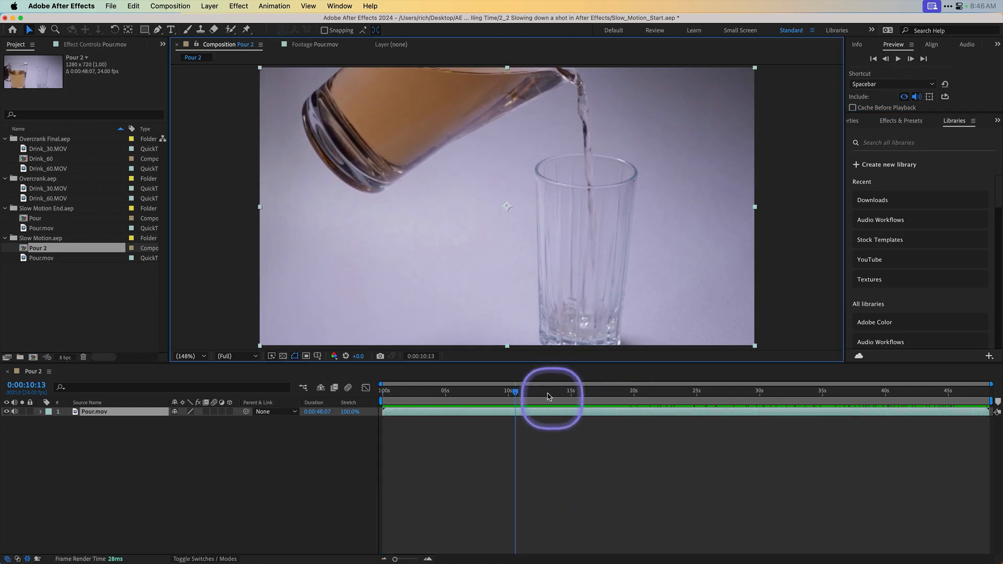
pyautogui.click(14, 412)
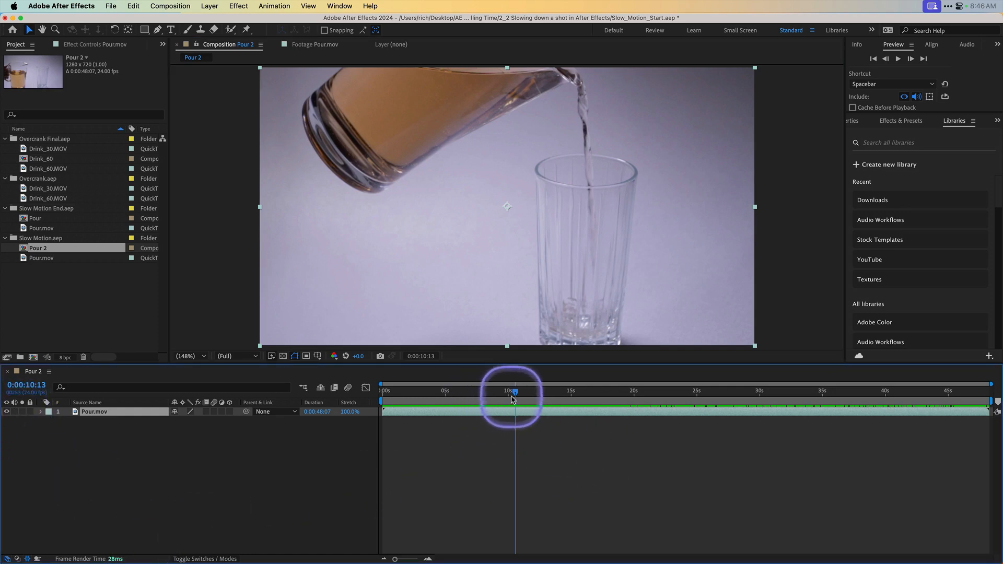
pyautogui.moveTo(511, 392); pyautogui.dragTo(388, 398)
pyautogui.press('space')
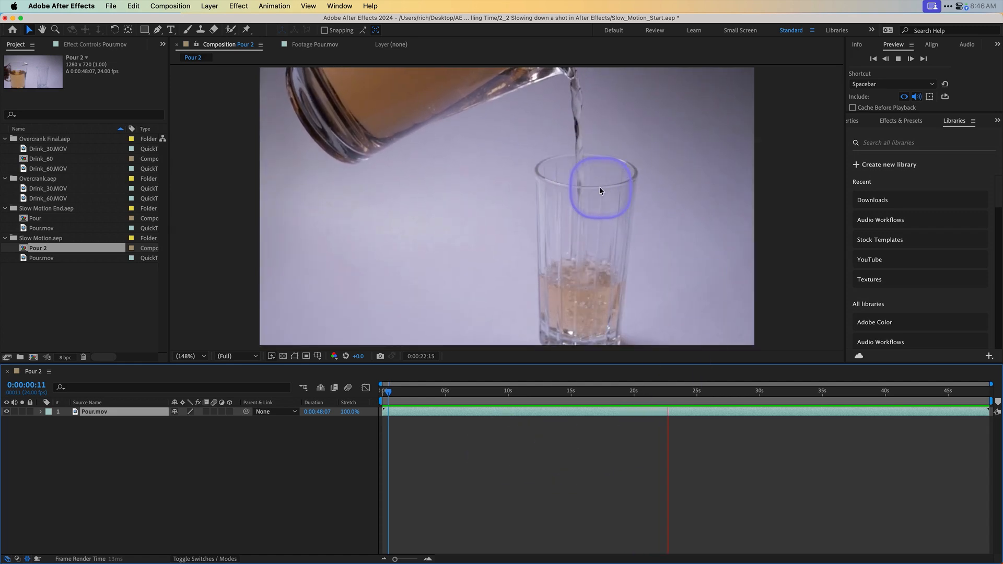
pyautogui.press('space')
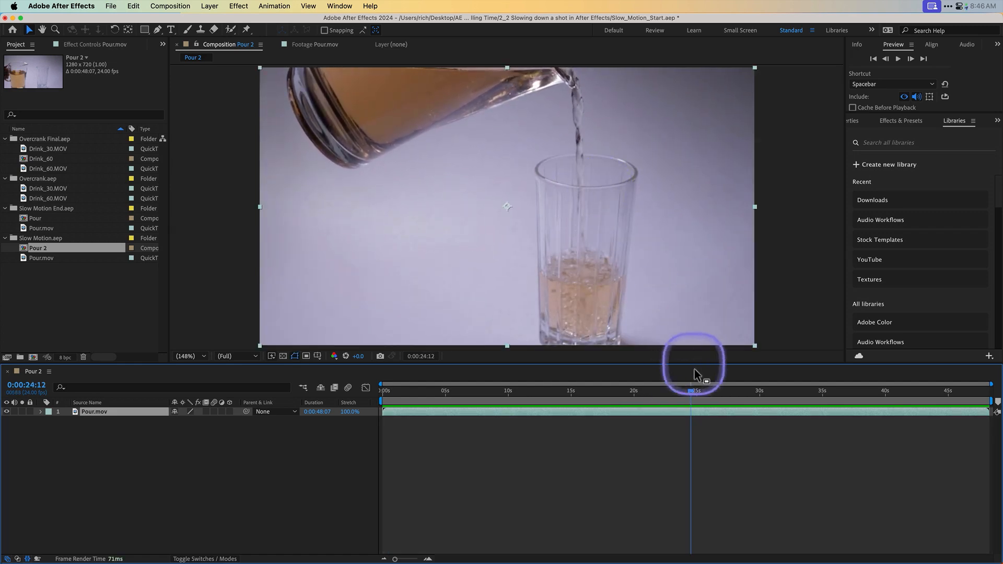
# - Set the viewer magnification to 100% and the preview resolution to Half, and preview the composition from 0:00:20:05
pyautogui.moveTo(693, 392); pyautogui.dragTo(638, 396)
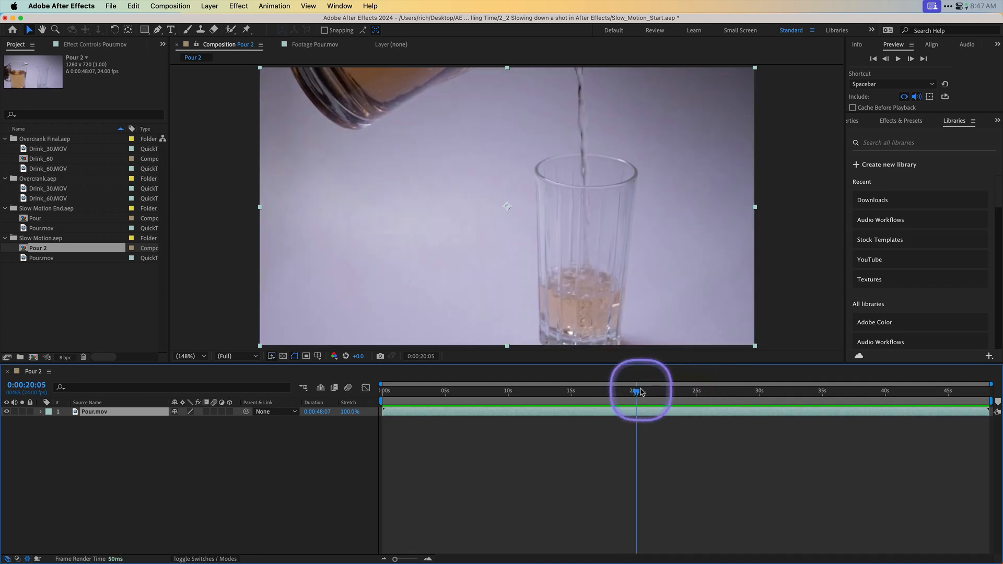
pyautogui.click(202, 357)
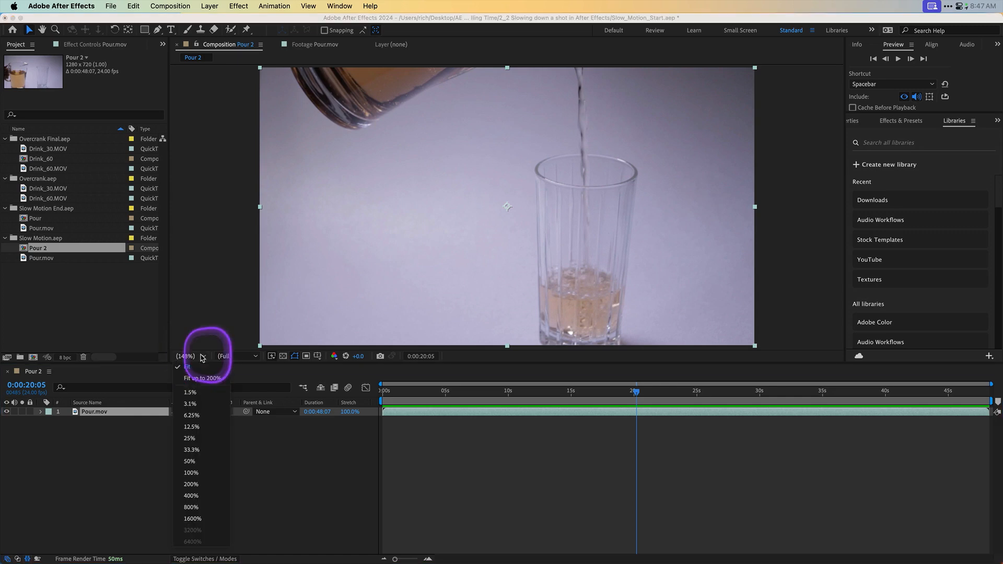
pyautogui.click(206, 473)
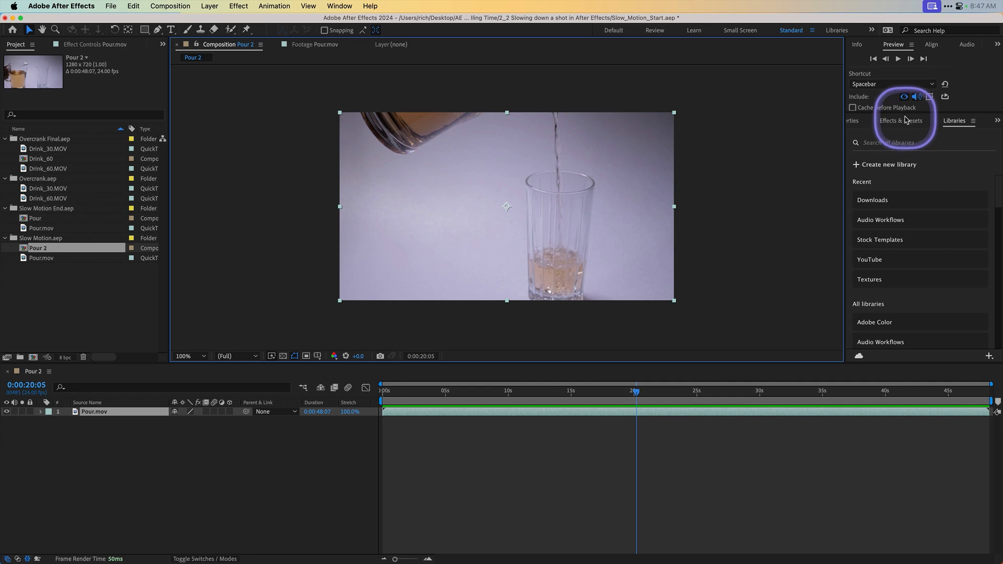
pyautogui.moveTo(904, 116); pyautogui.dragTo(907, 225)
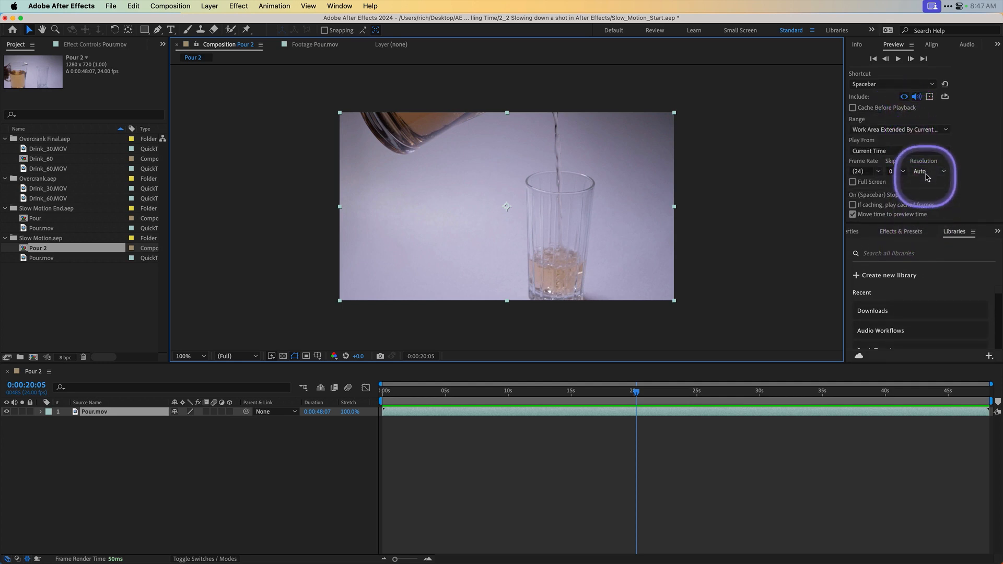
pyautogui.click(943, 171)
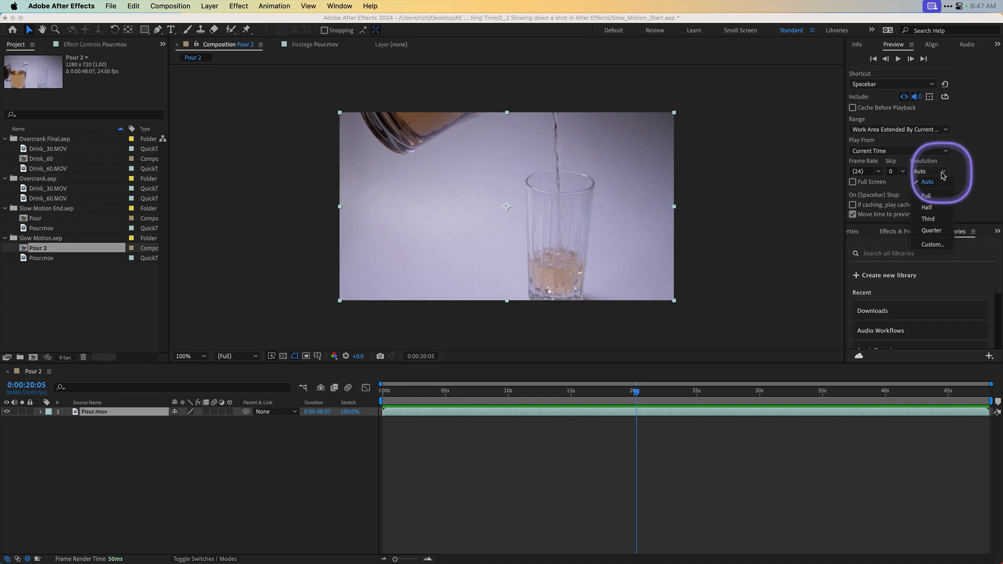
pyautogui.click(934, 208)
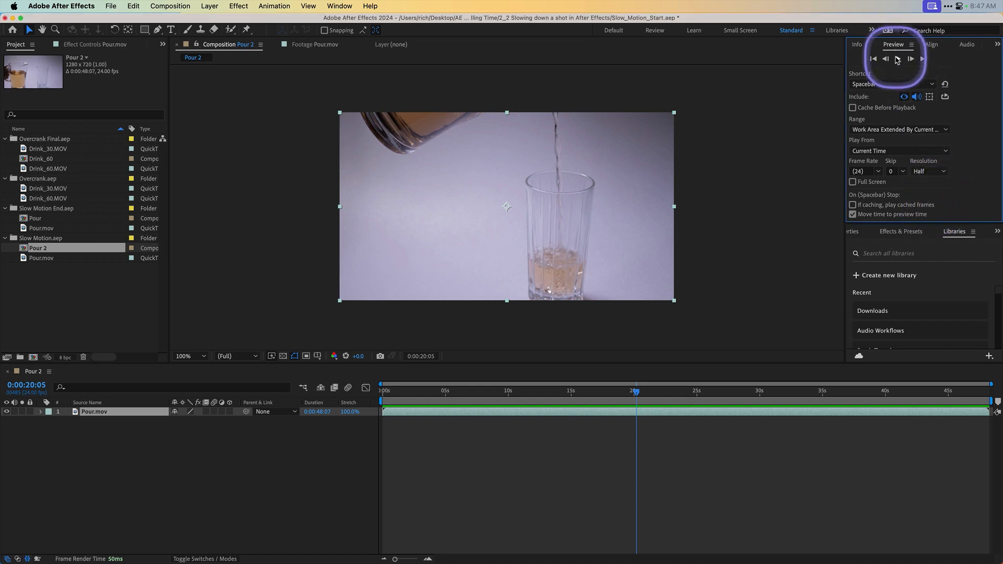
pyautogui.click(897, 59)
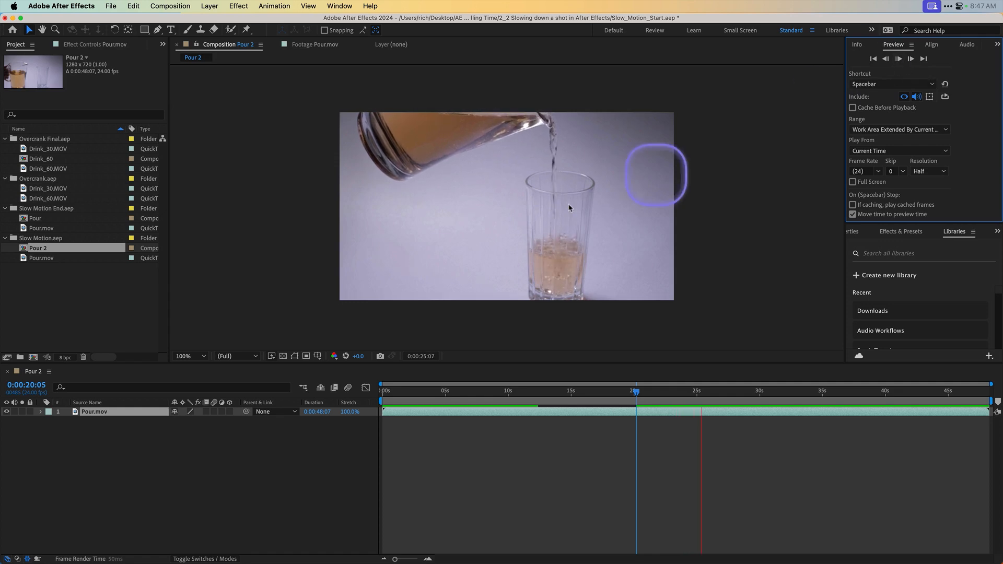
pyautogui.click(451, 249)
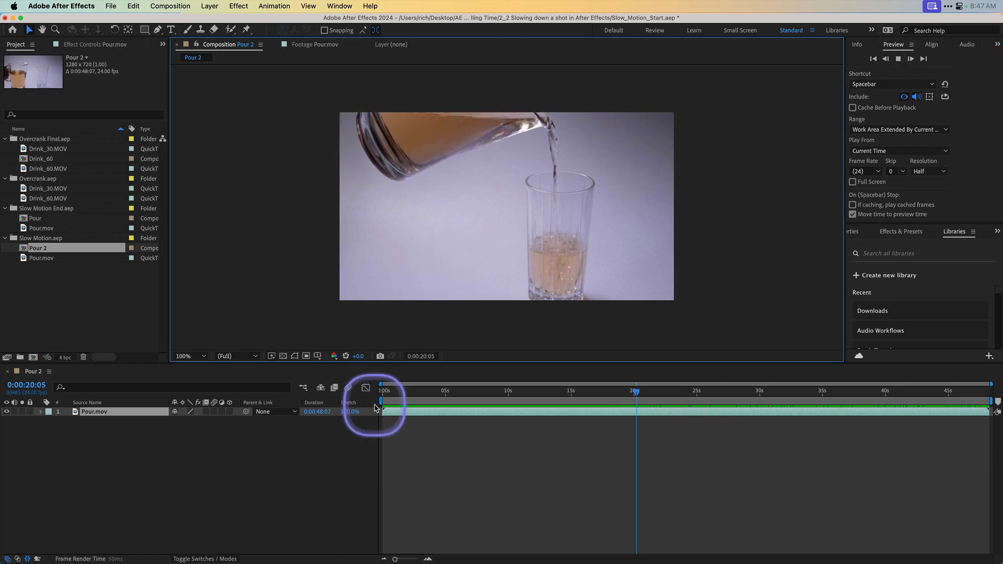
# - Enable frame blending for the Pour 2 composition and its Pour.mov layer, preview the result, and return to near the start
pyautogui.click(334, 388)
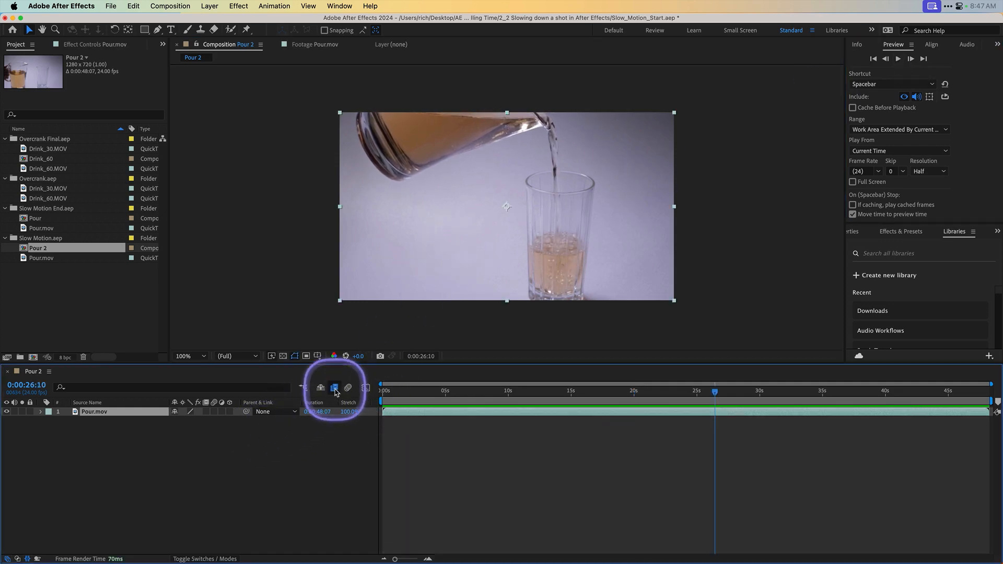
pyautogui.click(206, 411)
pyautogui.click(399, 425)
pyautogui.press('space')
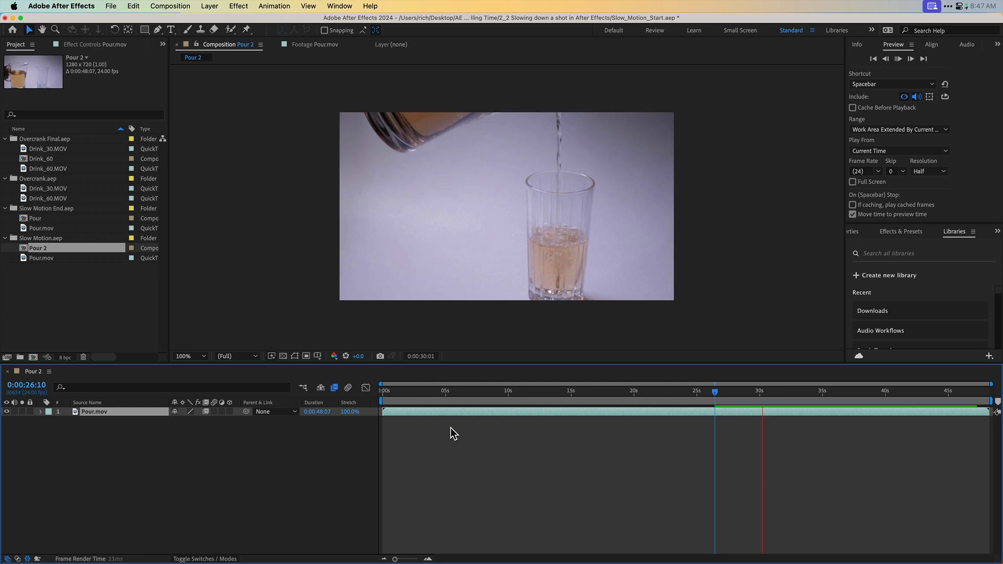
pyautogui.press('space')
pyautogui.moveTo(764, 399); pyautogui.dragTo(389, 400)
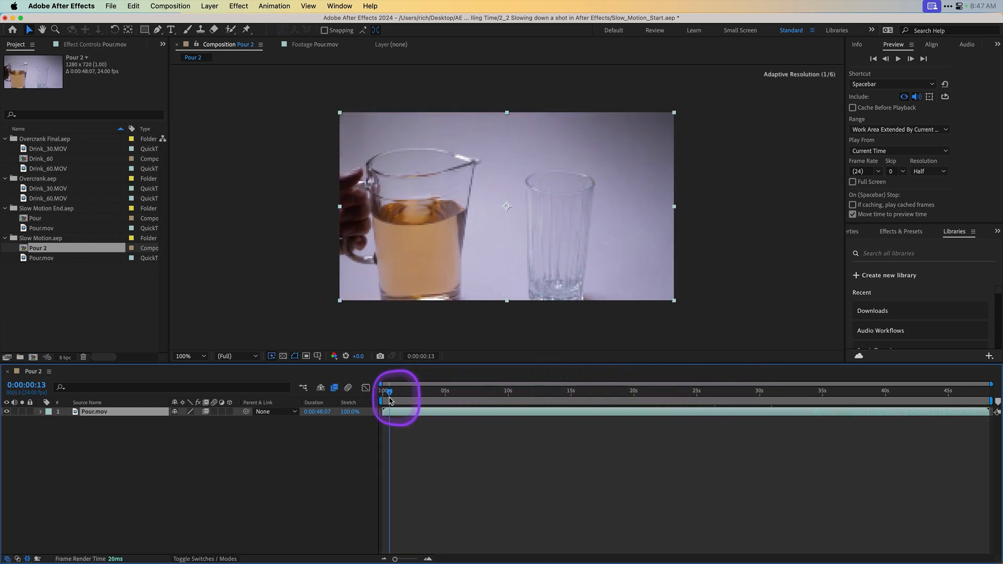
# - Open the Pour composition from the Slow Motion End.aep folder and inspect the frame rate of that folder's Pour.mov footage
pyautogui.click(22, 219)
pyautogui.doubleClick(23, 222)
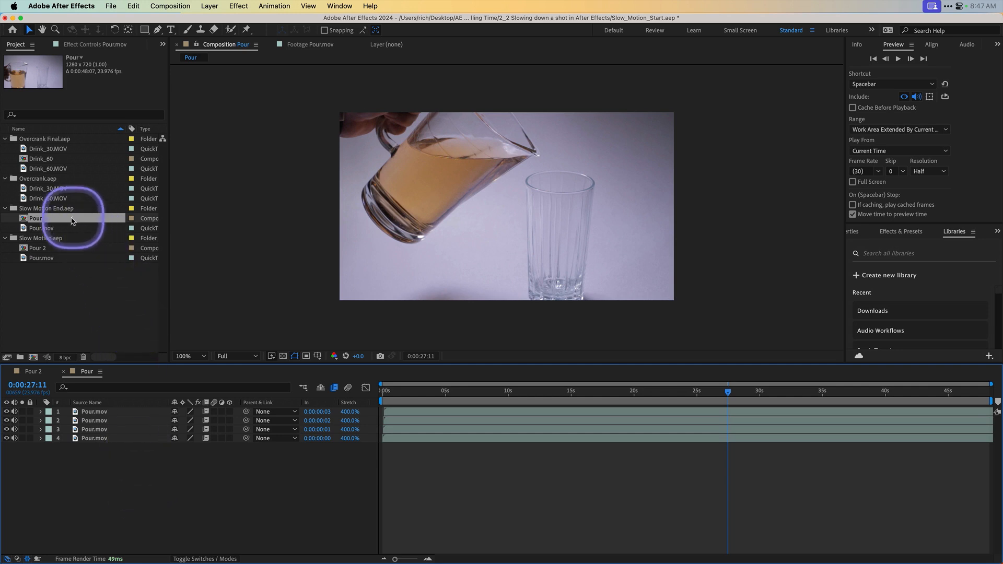
pyautogui.click(47, 230)
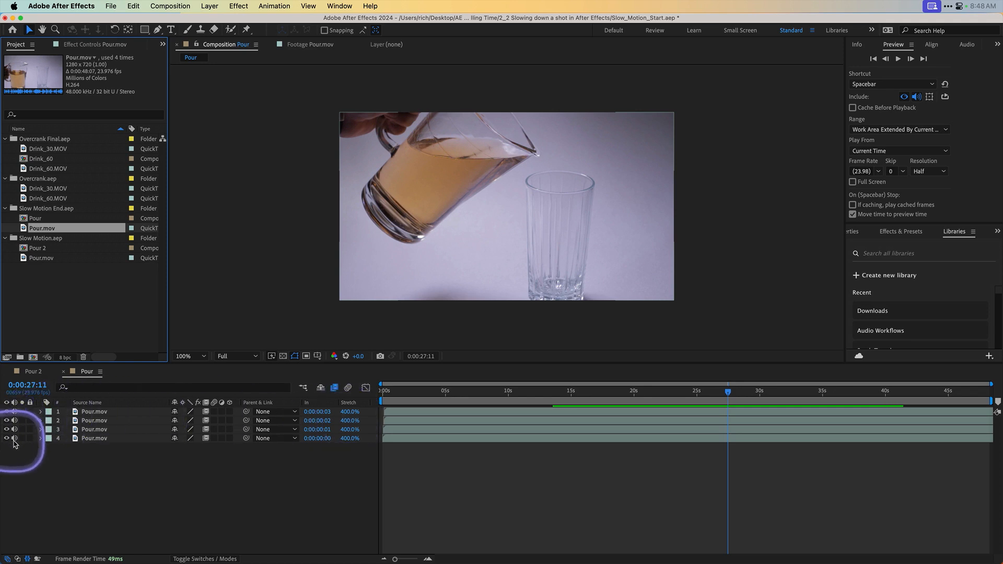
# - Mute all four Pour.mov layers, hide layers 1 to 3, and select layer 4 with the playhead near the start
pyautogui.moveTo(15, 438)
pyautogui.mouseDown()
pyautogui.moveTo(16, 412)
pyautogui.moveTo(7, 430)
pyautogui.mouseUp()
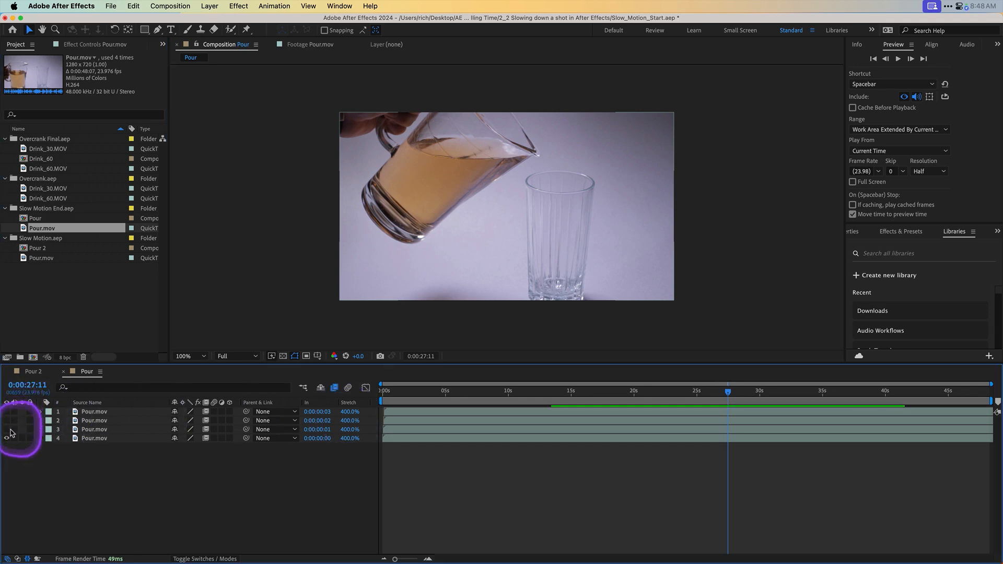
pyautogui.click(104, 439)
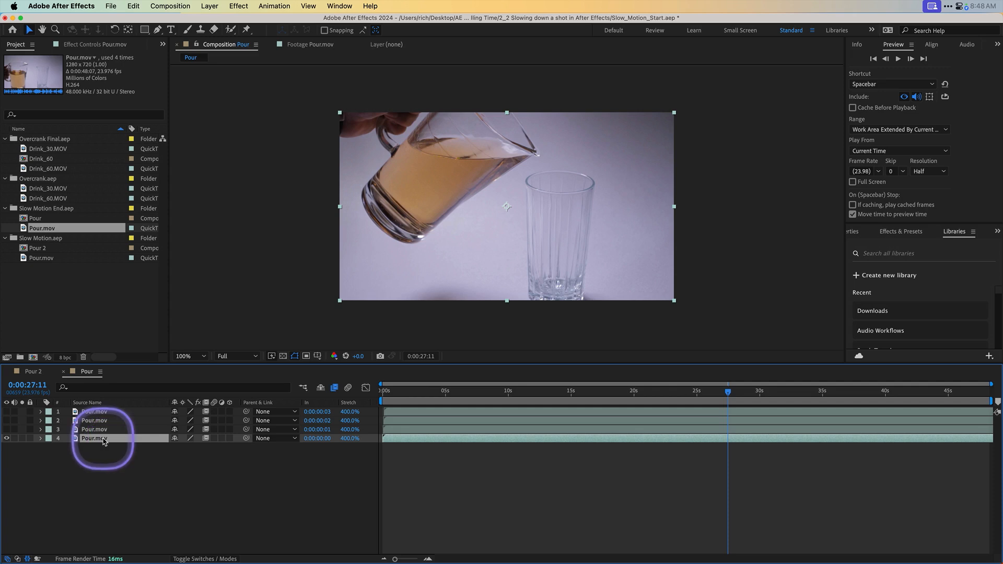
pyautogui.click(385, 390)
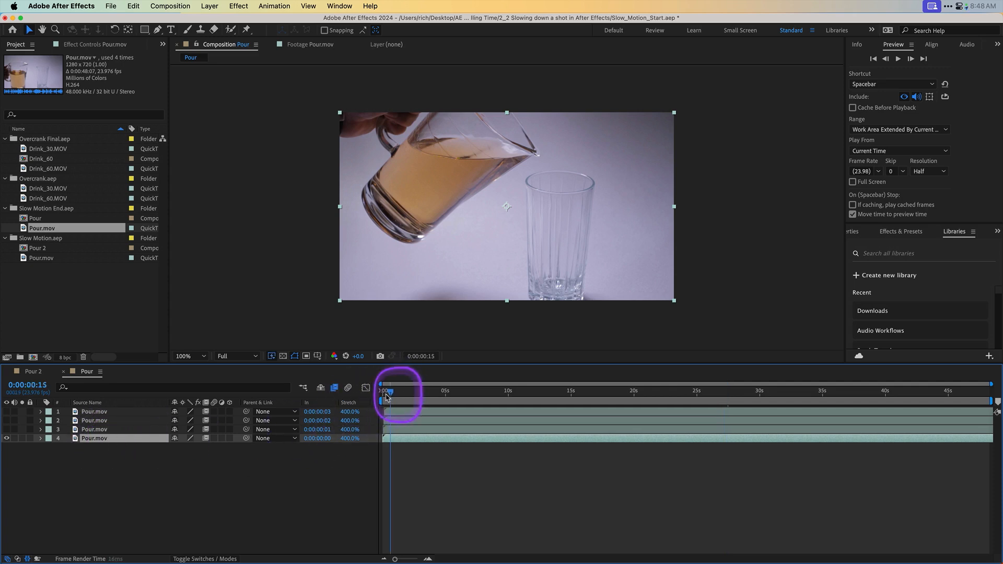
# - Zoom into the start of the timeline and reveal the Opacity values of all four Pour.mov layers
pyautogui.moveTo(395, 558); pyautogui.dragTo(428, 560)
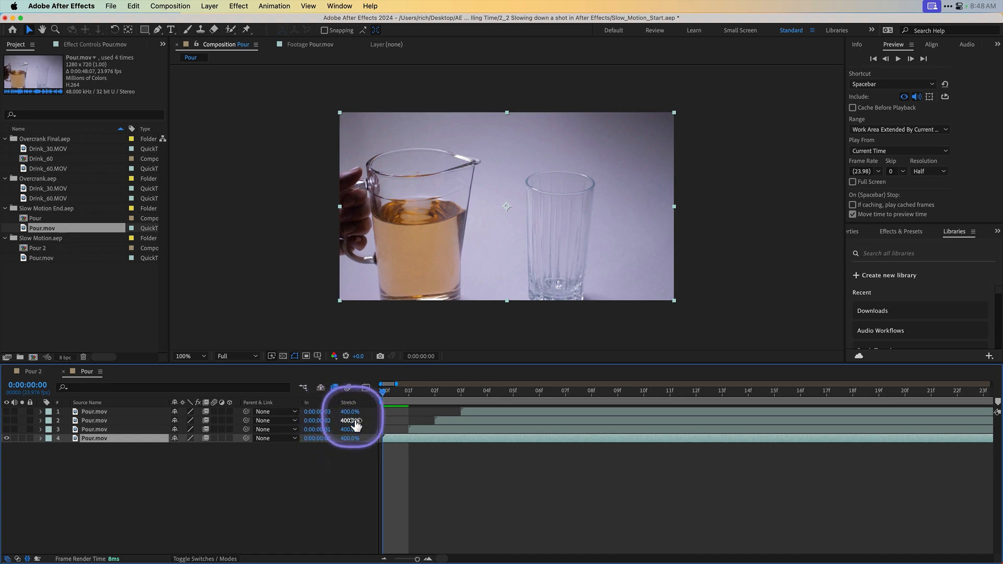
pyautogui.keyDown('shift'); pyautogui.click(106, 412); pyautogui.keyUp('shift')
pyautogui.press('t')
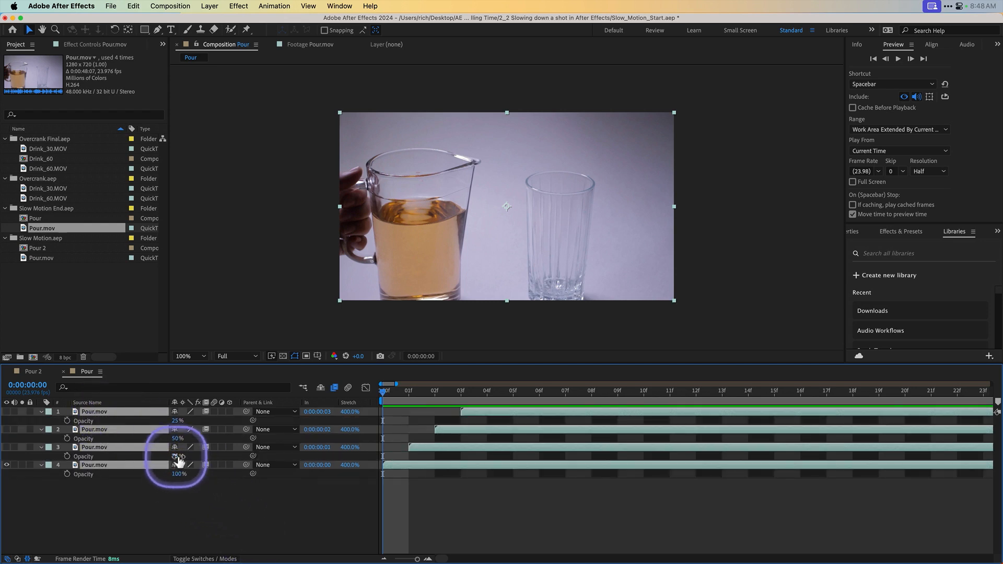
# - Preview the Pour composition with only layer 4 visible, and stop the playback
pyautogui.click(899, 59)
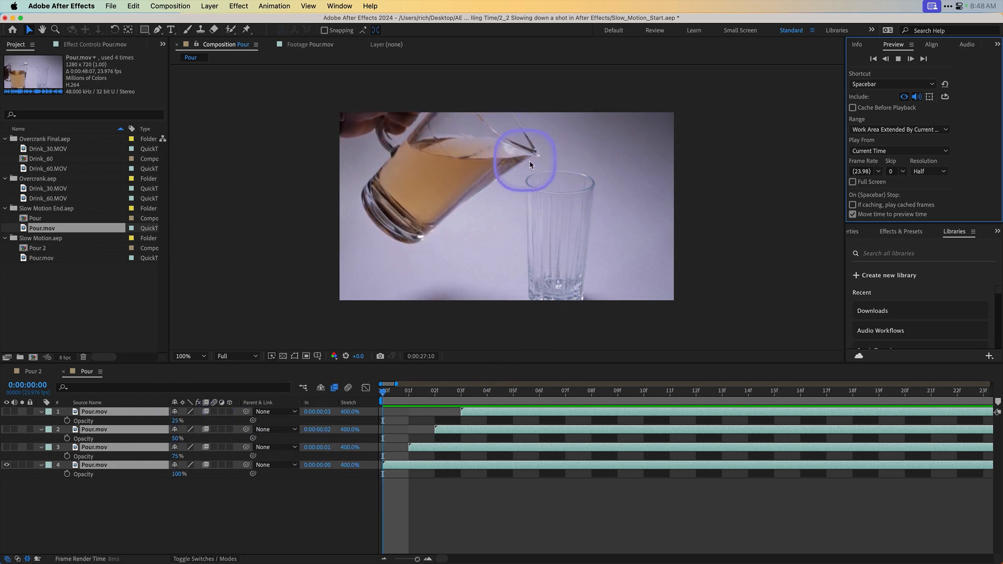
pyautogui.click(623, 395)
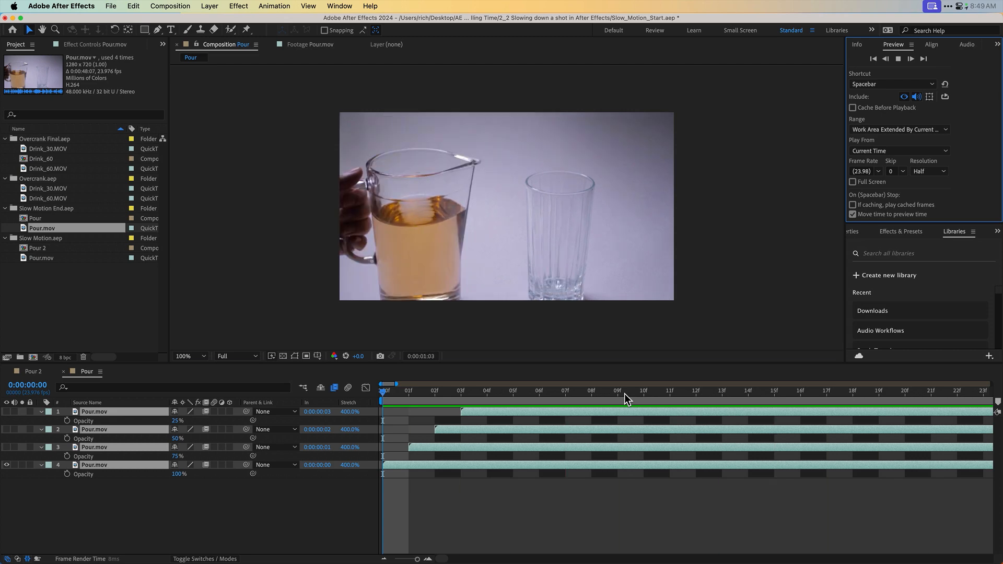
pyautogui.press('space')
pyautogui.click(624, 395)
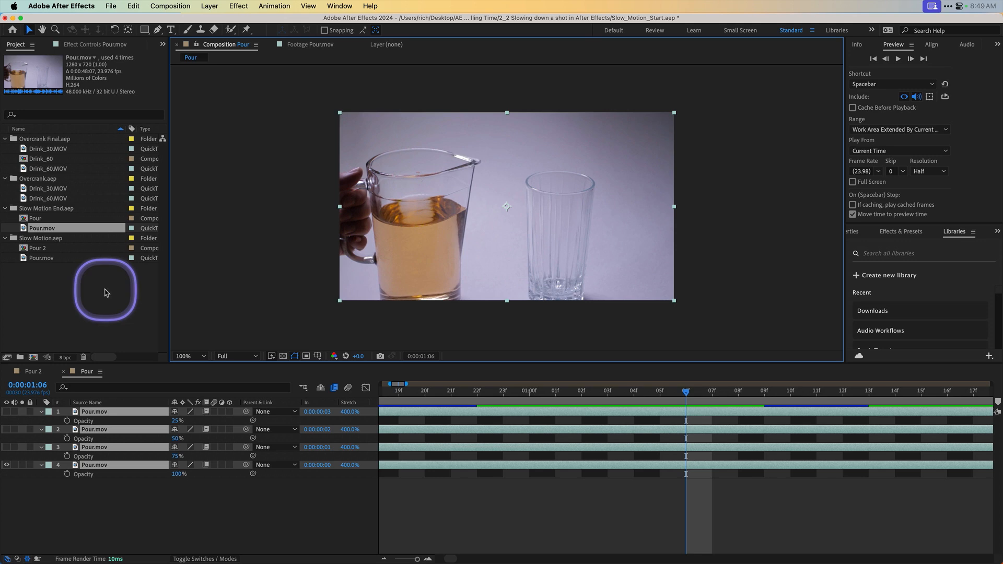
# - Compare Drink_60.MOV with Drink_30.MOV in the Overcrank.aep folder and conform Drink_60.MOV to 29.97 frames per second
pyautogui.click(24, 199)
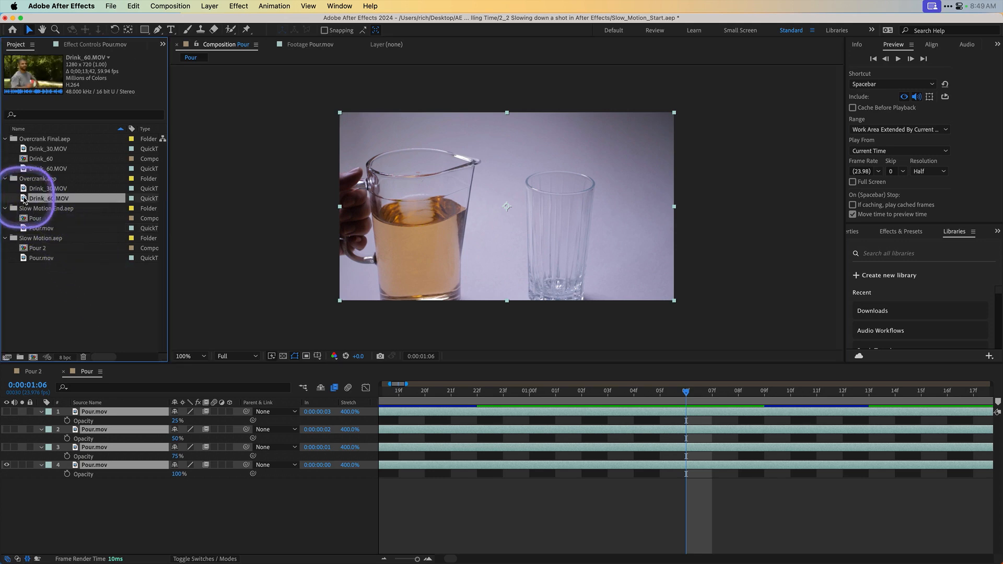
pyautogui.click(27, 188)
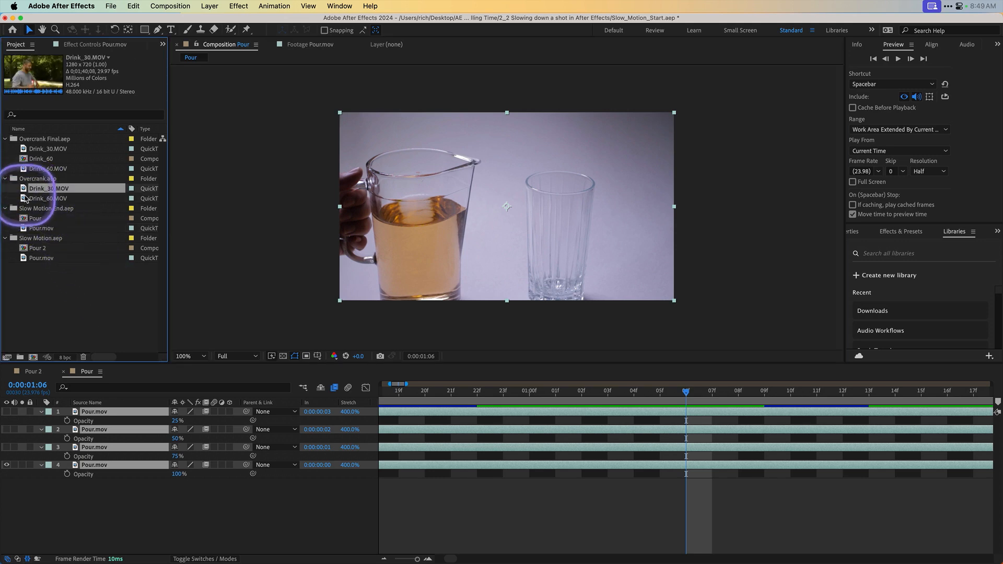
pyautogui.click(26, 199)
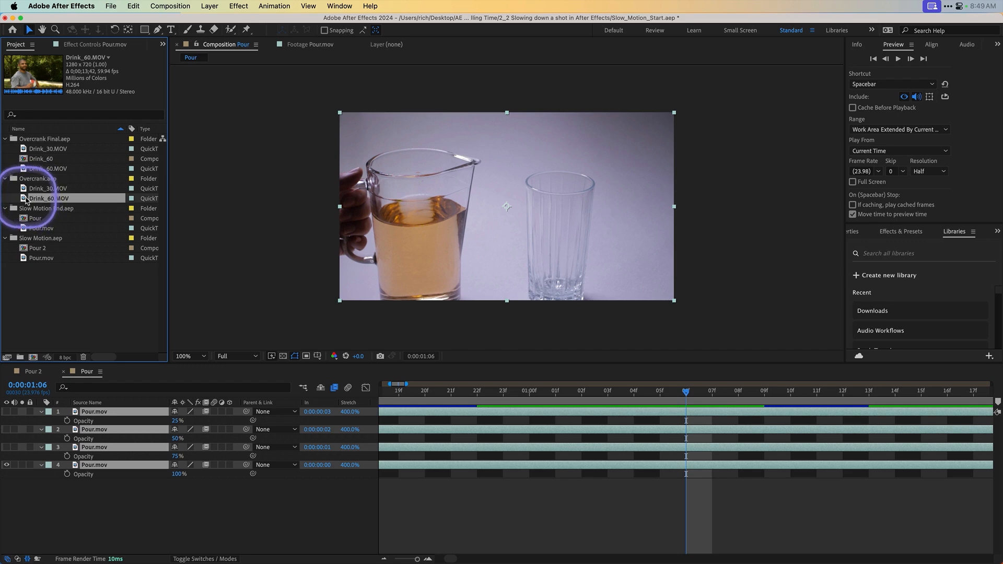
pyautogui.rightClick(26, 201)
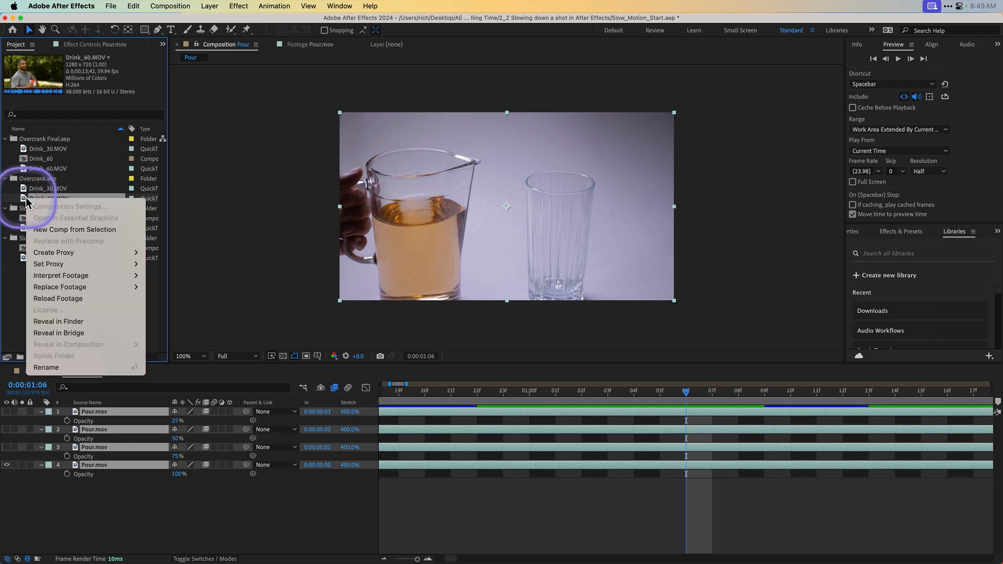
pyautogui.moveTo(110, 277)
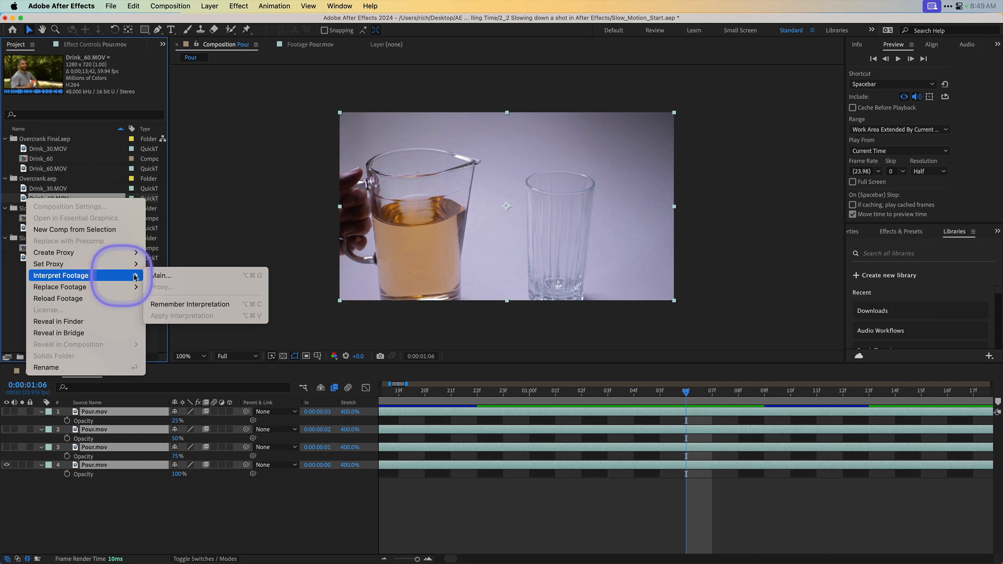
pyautogui.click(169, 275)
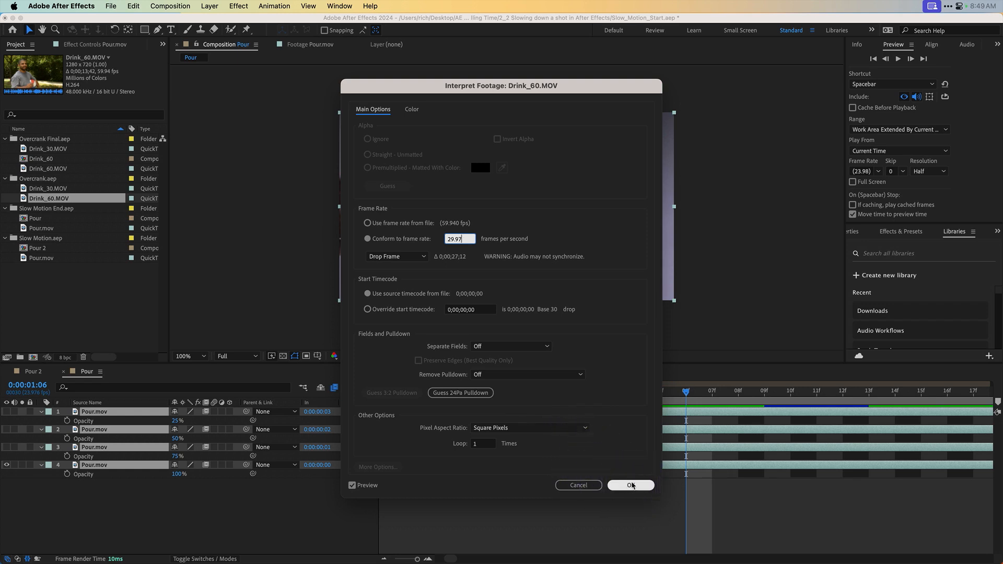
pyautogui.click(632, 485)
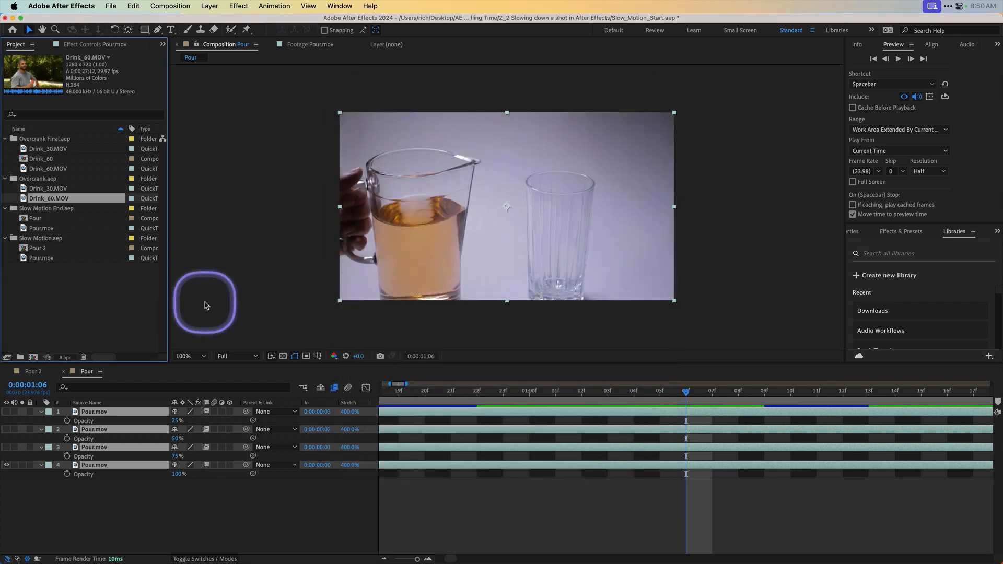
# - Create a muted composition from the conformed Drink_60.MOV with frame blending enabled for composition and layer, and preview it
pyautogui.moveTo(24, 202); pyautogui.dragTo(35, 359)
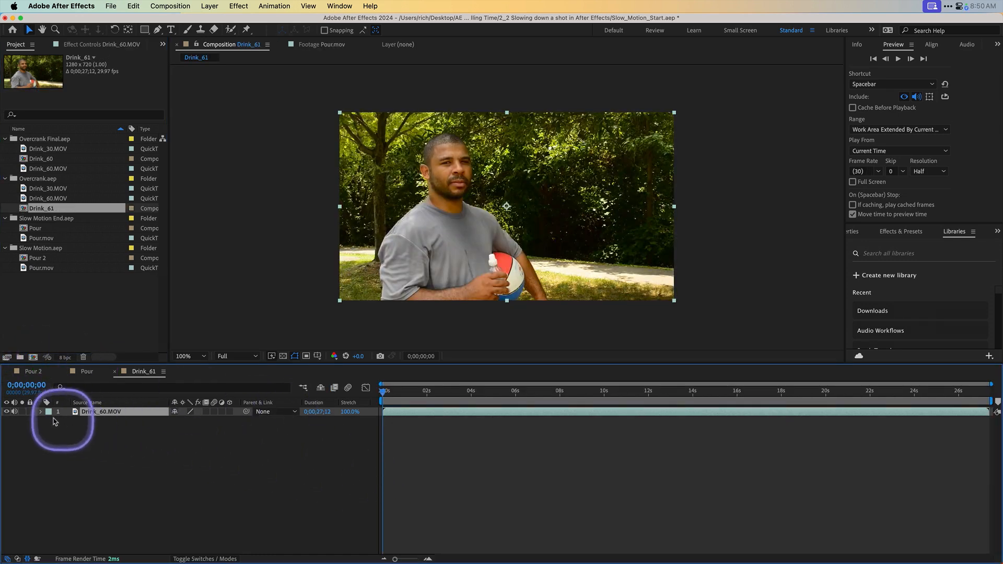
pyautogui.click(334, 388)
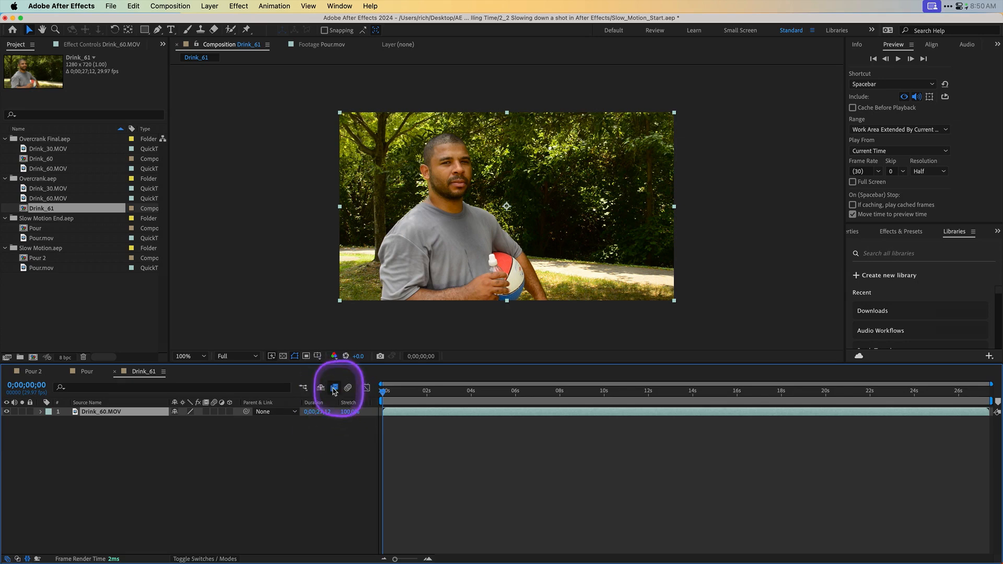
pyautogui.click(206, 411)
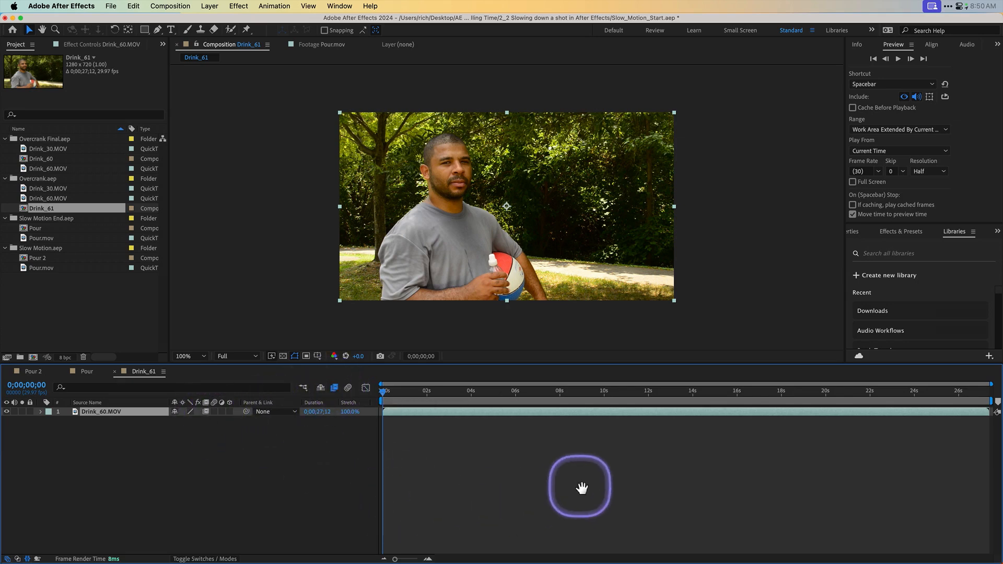
pyautogui.press('space')
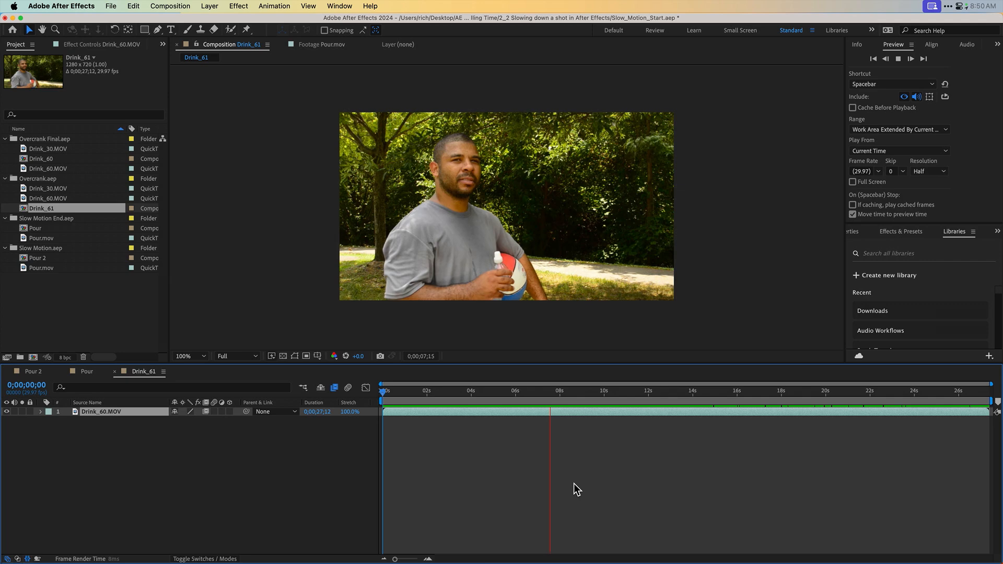
pyautogui.click(544, 407)
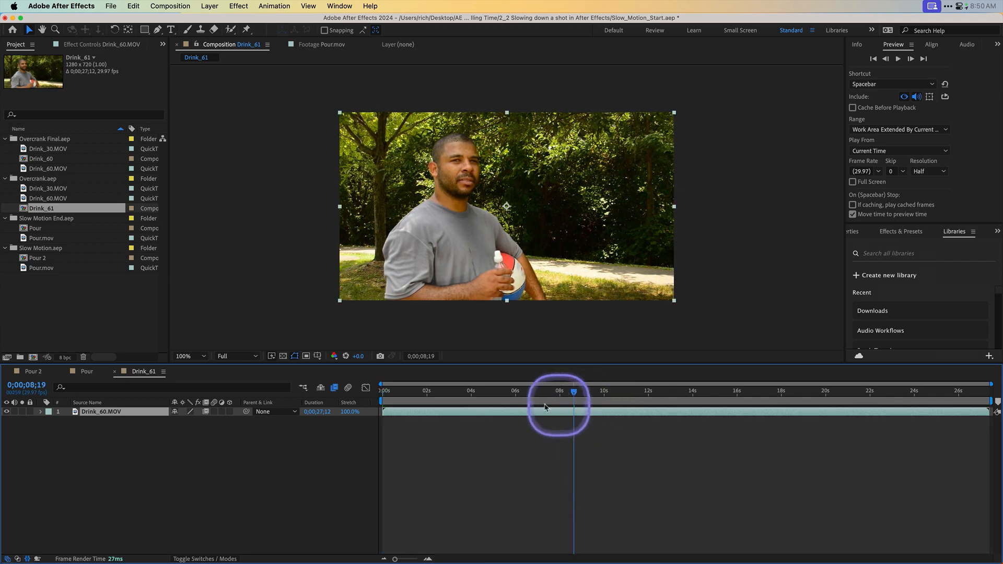
# - Trim the Drink_60.MOV layer in its layer viewer to an in point of 0;00;10;27 and an out point of 0;00;22;15
pyautogui.doubleClick(104, 411)
pyautogui.moveTo(180, 333); pyautogui.dragTo(438, 330)
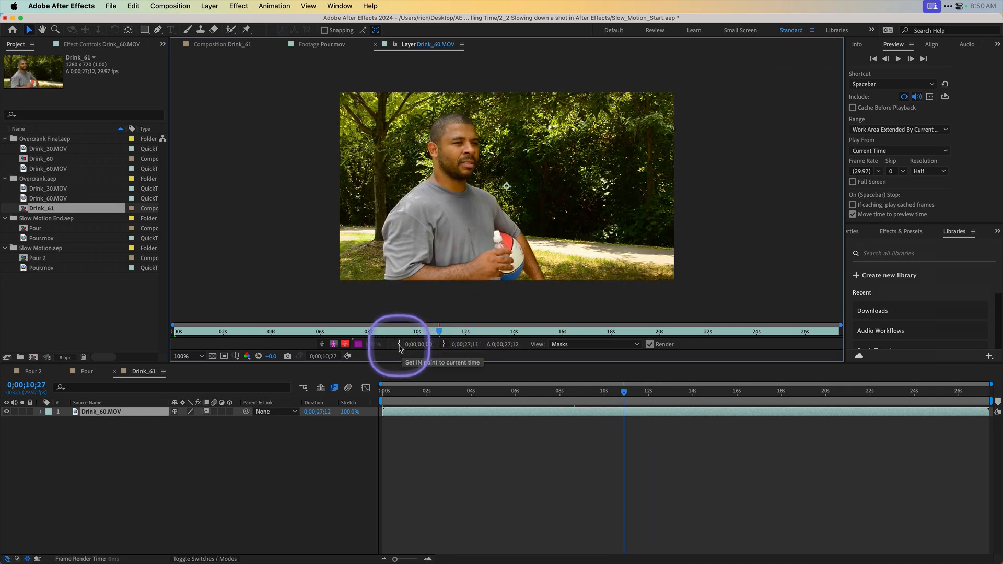
pyautogui.click(400, 345)
pyautogui.moveTo(440, 332); pyautogui.dragTo(720, 323)
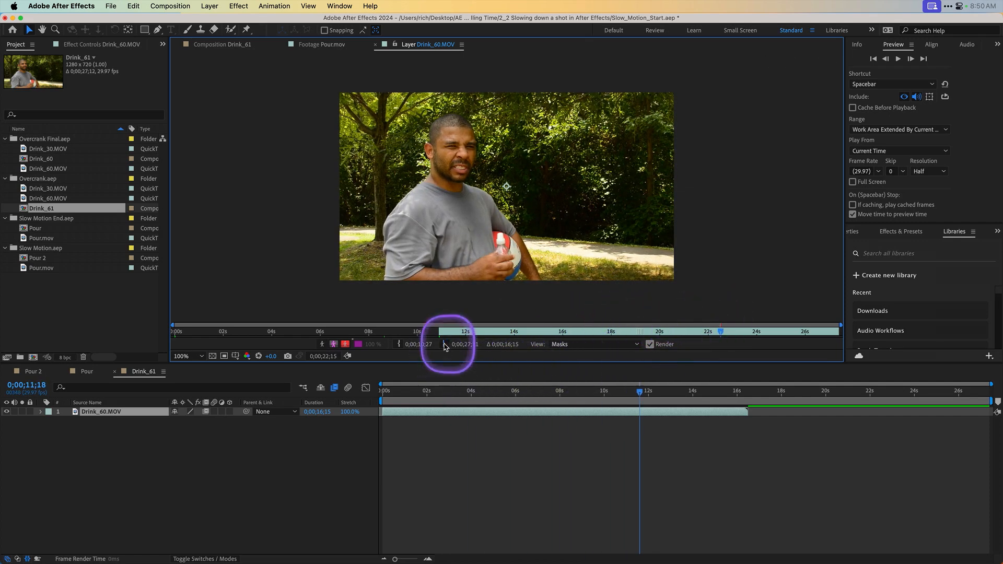
pyautogui.click(444, 344)
# - Scrub through the trimmed Drink_60.MOV layer and end the work area at its last frame, 0;00;11;18
pyautogui.click(524, 393)
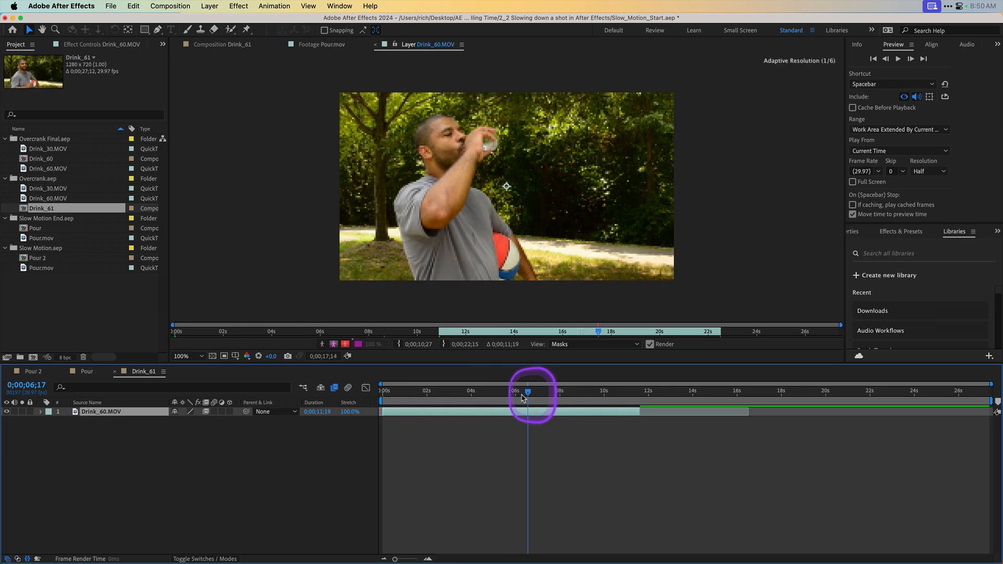
pyautogui.moveTo(524, 398); pyautogui.dragTo(364, 400)
pyautogui.moveTo(407, 401); pyautogui.dragTo(375, 402)
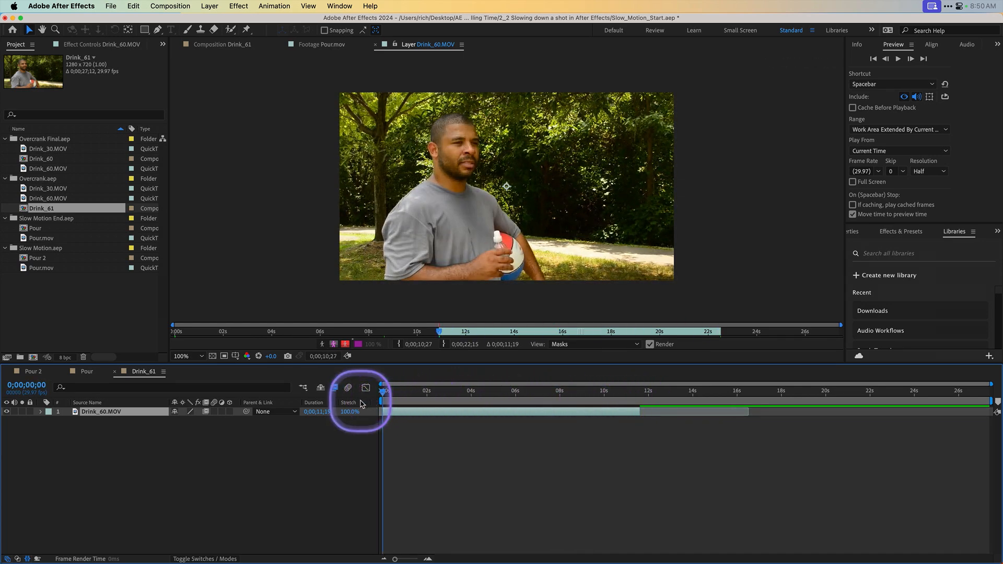
pyautogui.moveTo(386, 401); pyautogui.dragTo(629, 407)
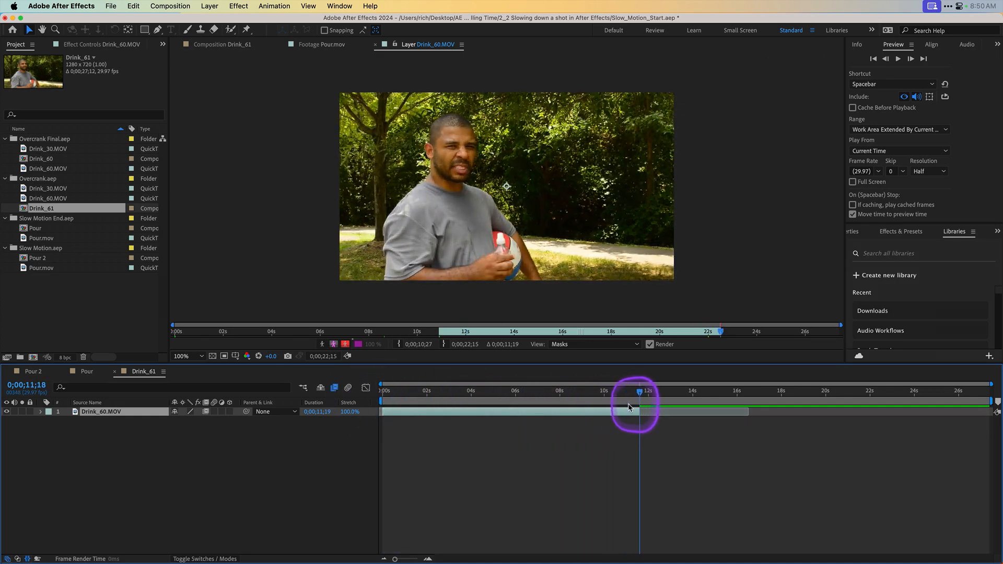
pyautogui.press('n')
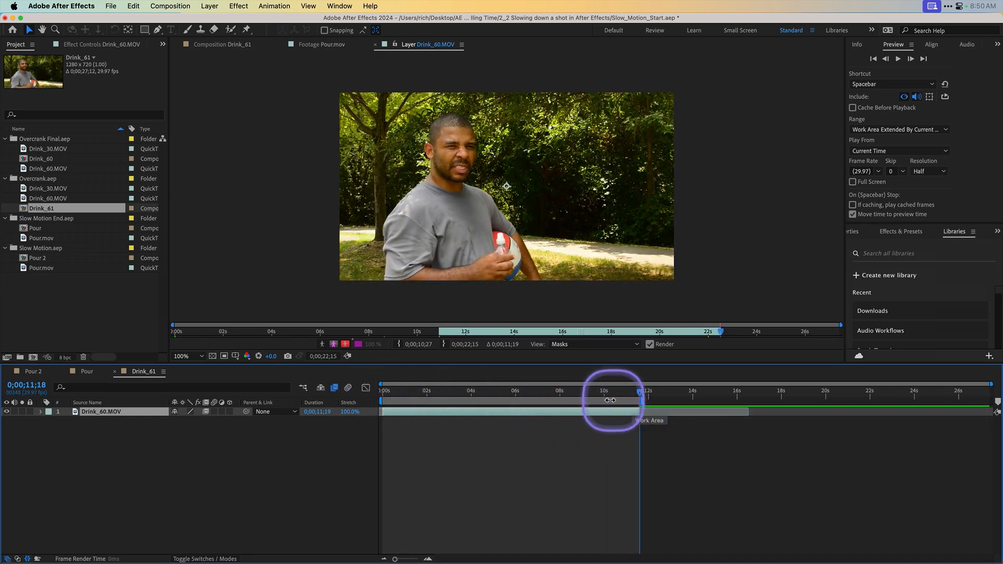
# - Return to the start, switch from the layer view to the Drink_61 composition view, and preview the trimmed shot
pyautogui.moveTo(615, 402); pyautogui.dragTo(384, 401)
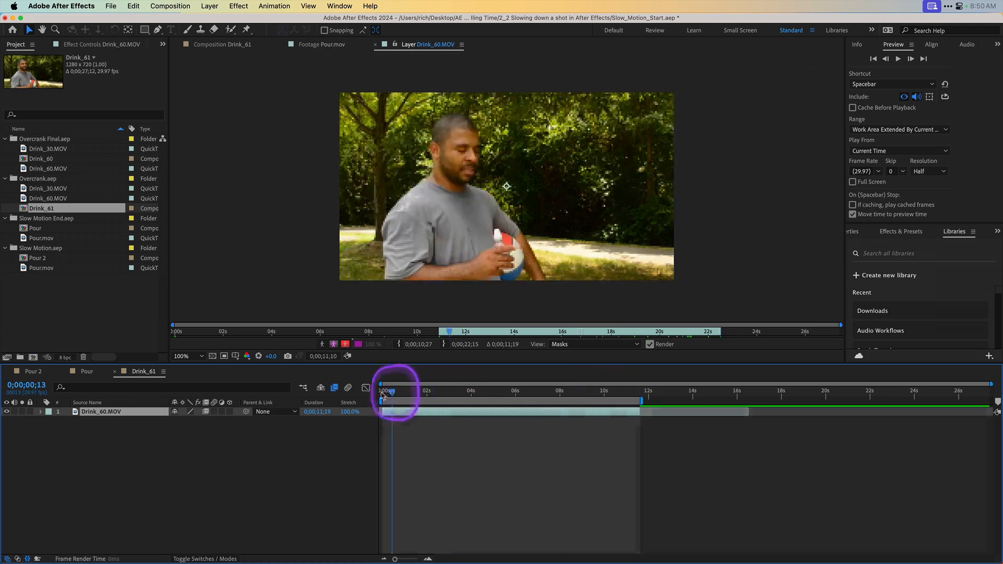
pyautogui.click(511, 481)
pyautogui.press('space')
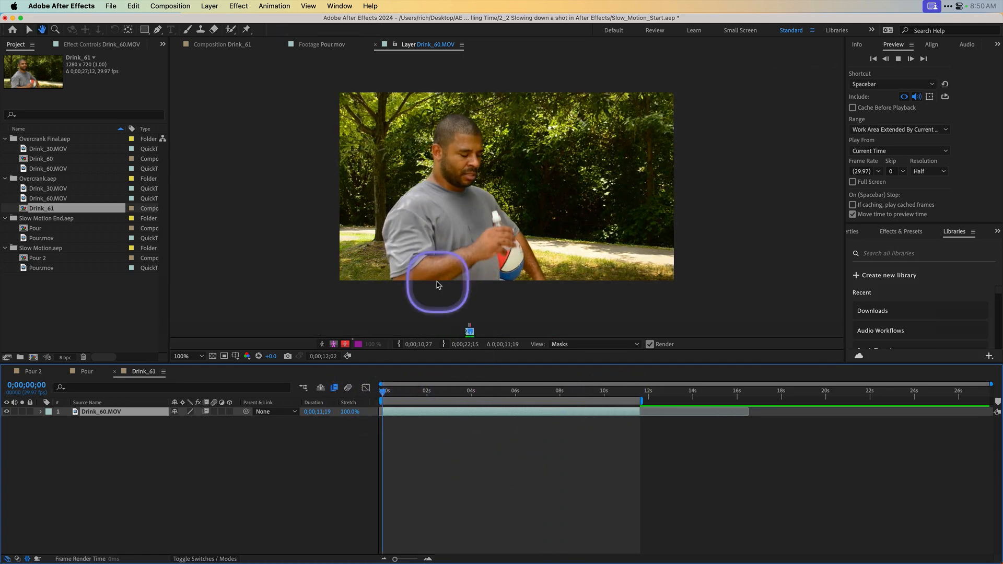
pyautogui.click(224, 44)
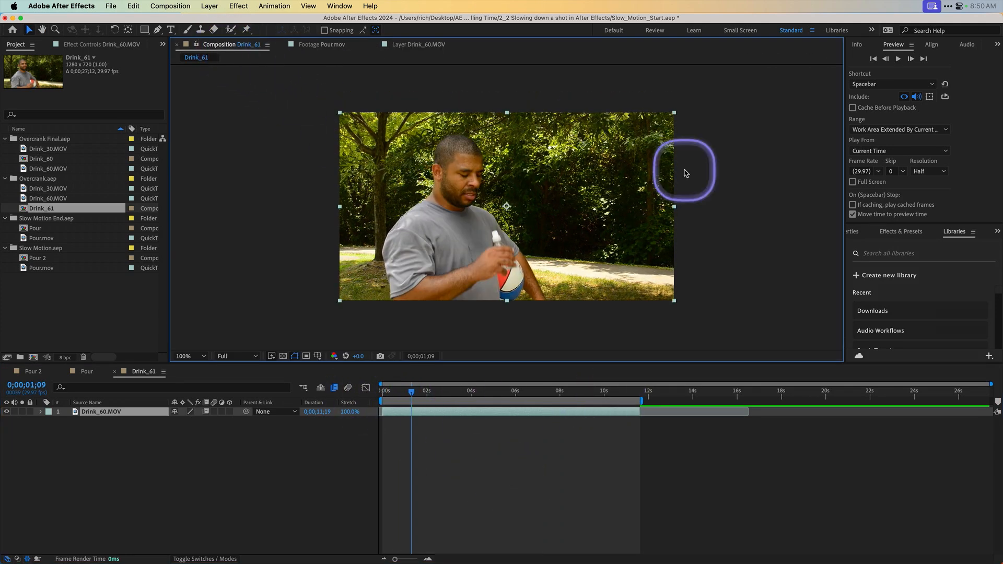
pyautogui.click(898, 59)
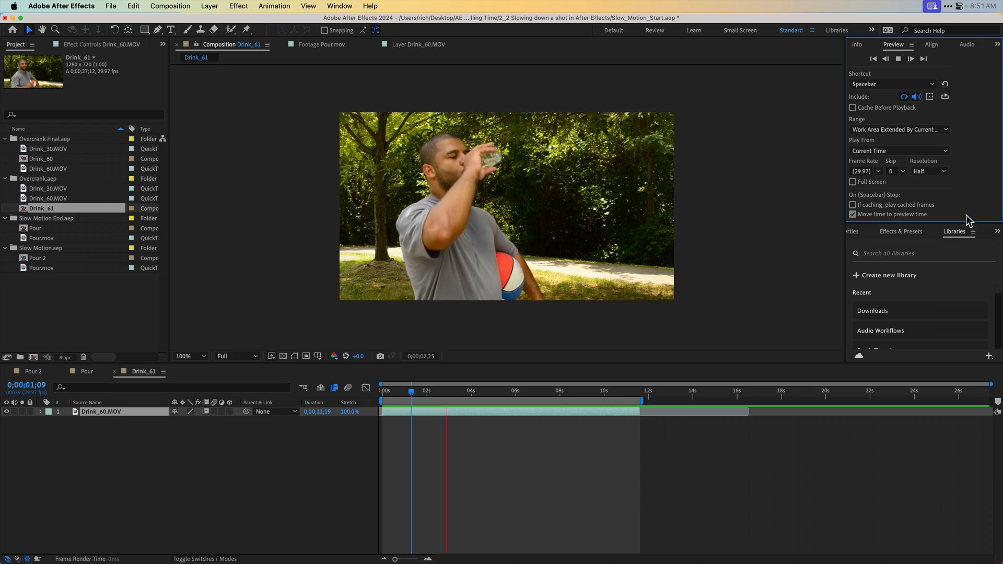
pyautogui.press('space')
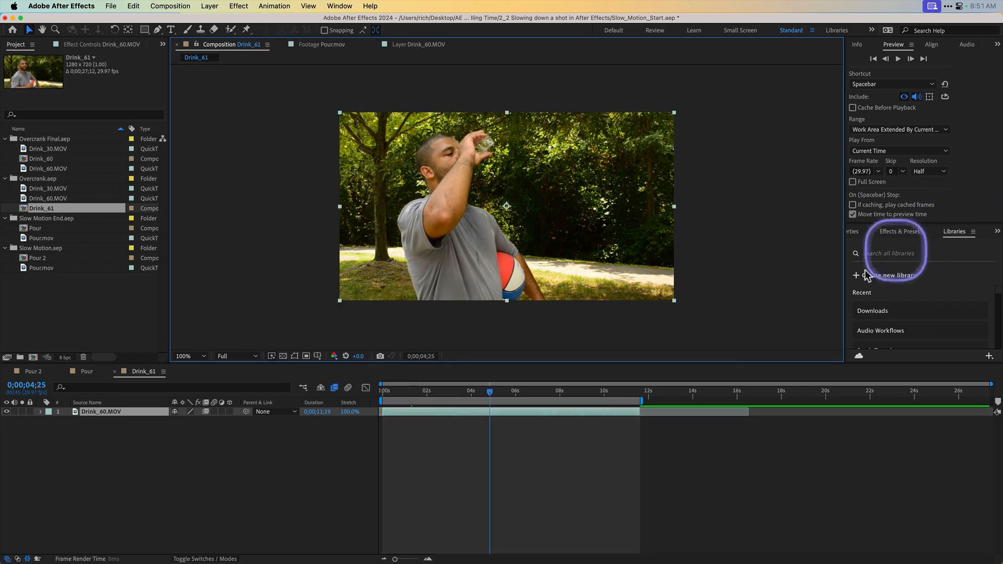
# - Set fast previews to Off (Final Quality), preview the Drink_61 composition again, and stop at 0;00;02;12
pyautogui.click(426, 401)
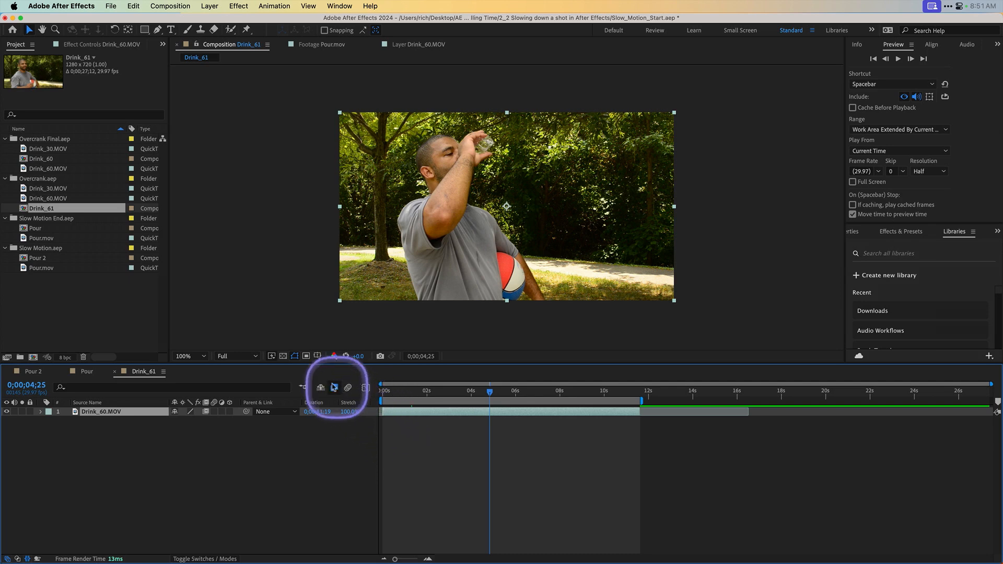
pyautogui.click(271, 356)
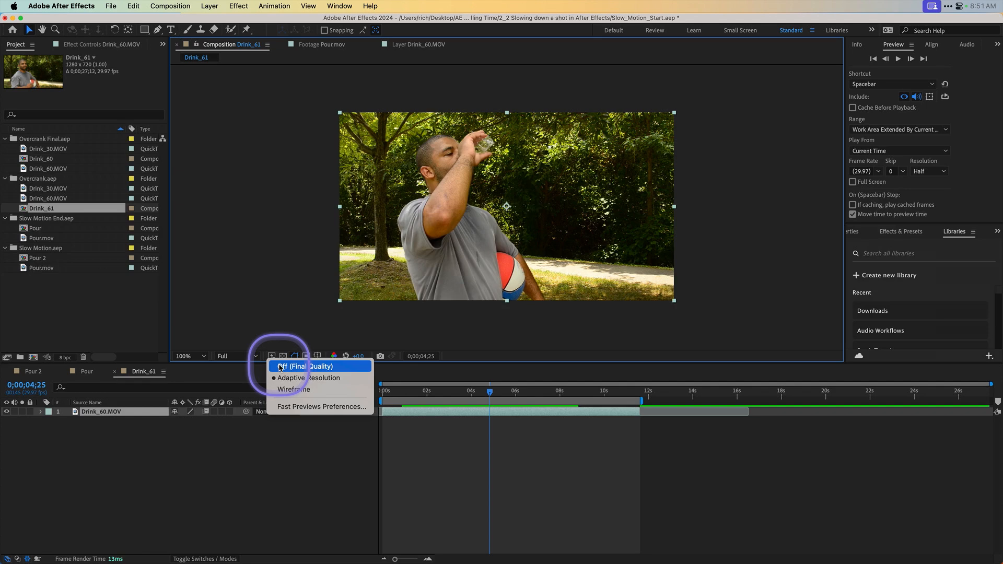
pyautogui.click(280, 367)
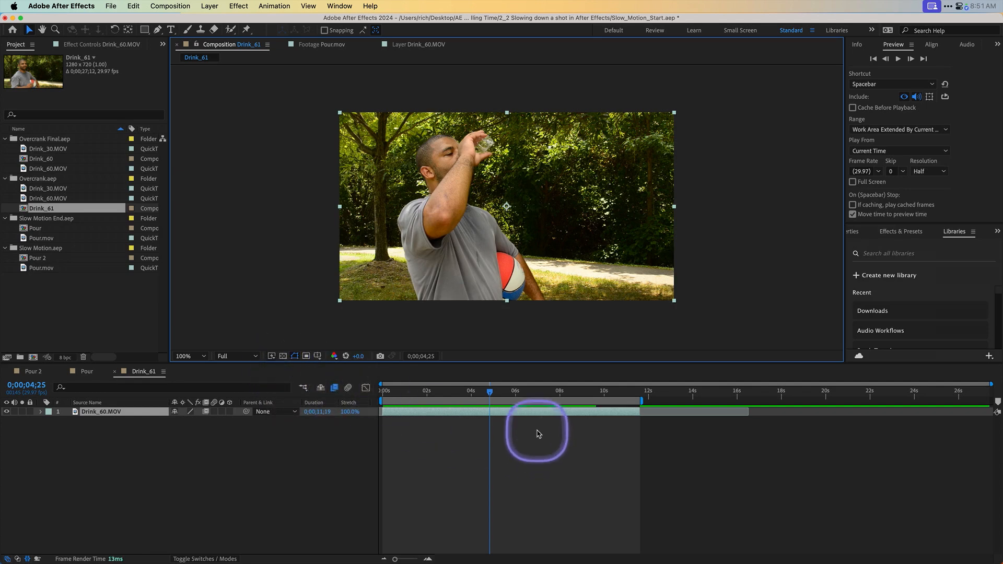
pyautogui.click(898, 59)
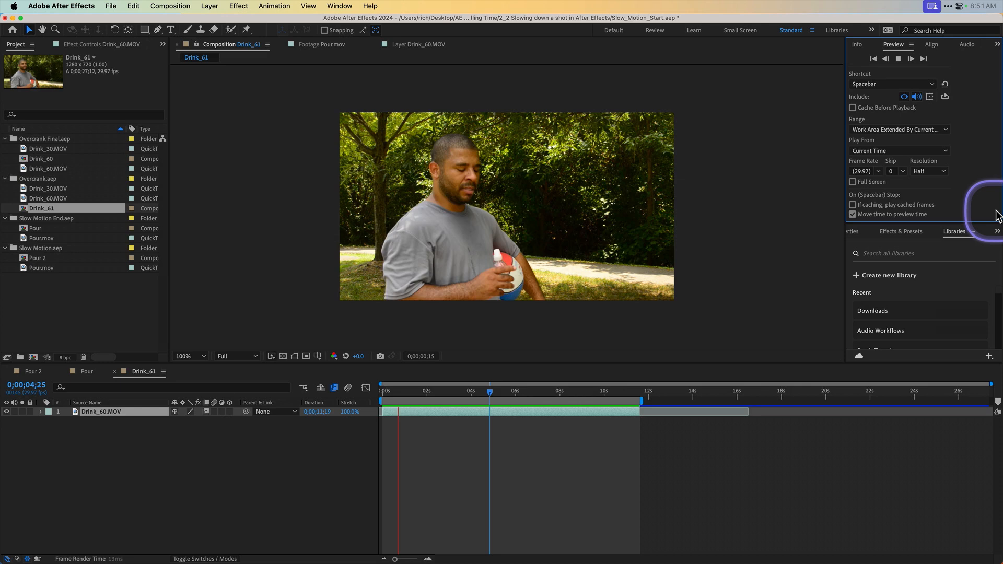
pyautogui.click(491, 351)
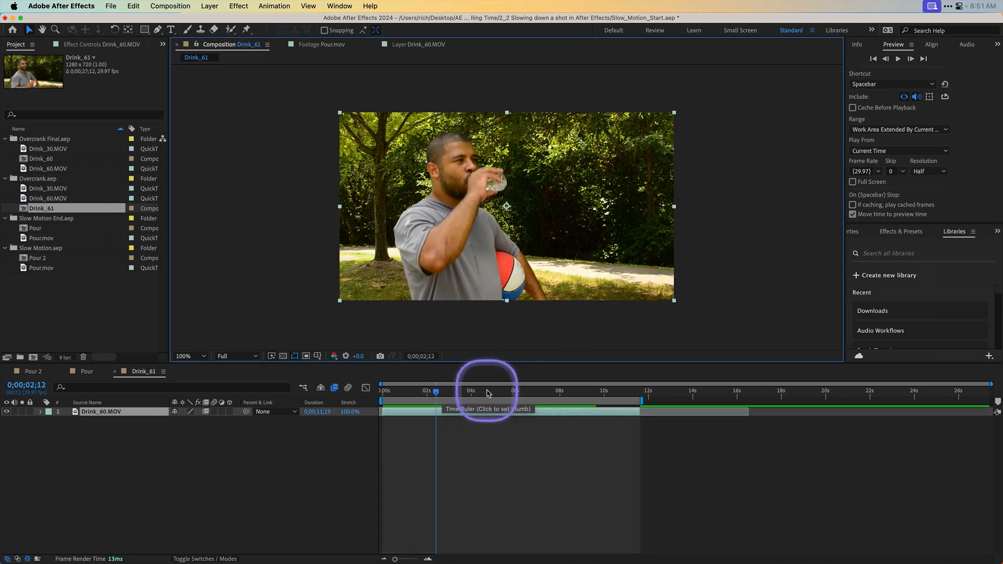
# - Time-stretch the Drink_60.MOV layer with a stretch factor of 200%, holding the current frame in place
pyautogui.click(351, 412)
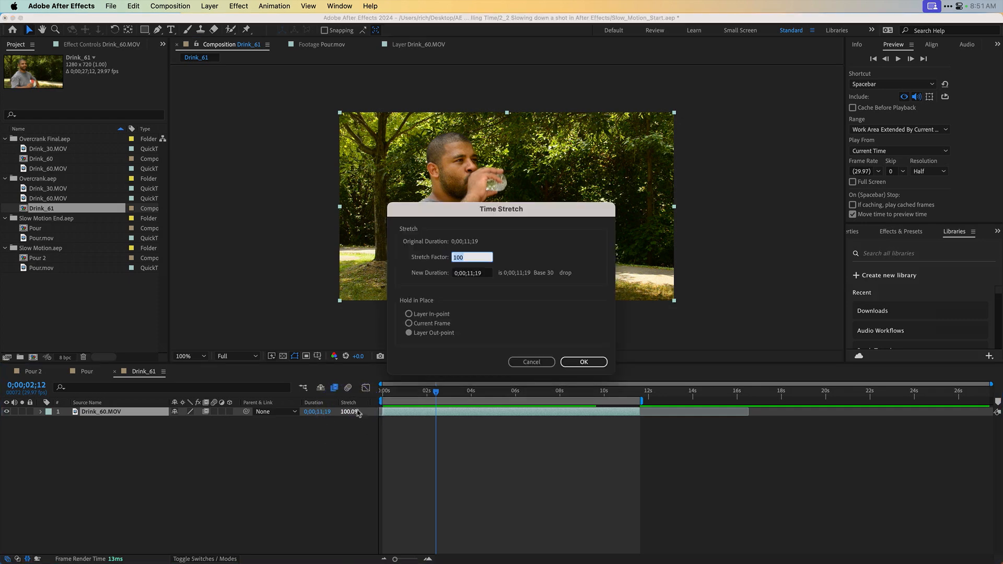
pyautogui.click(437, 325)
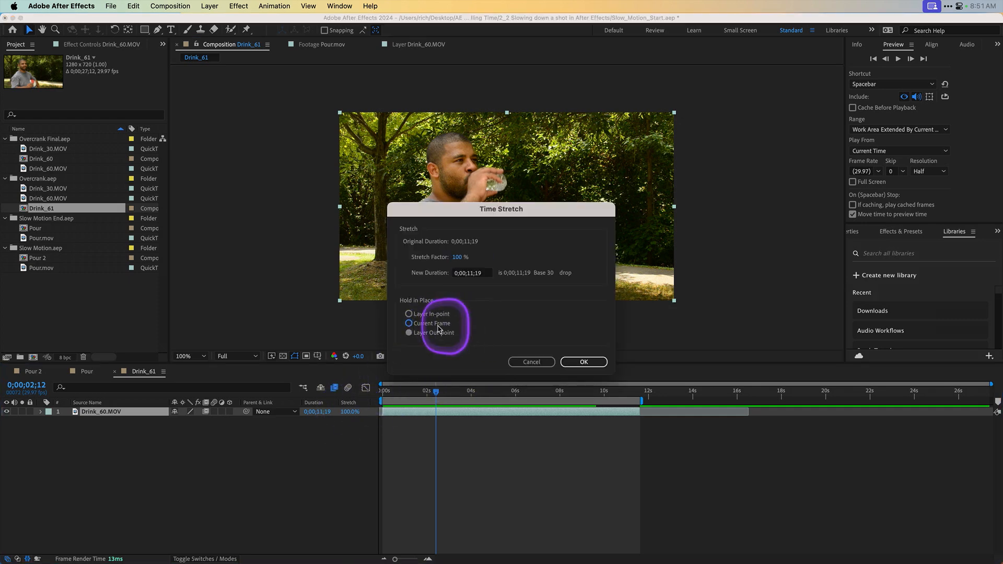
pyautogui.click(457, 257)
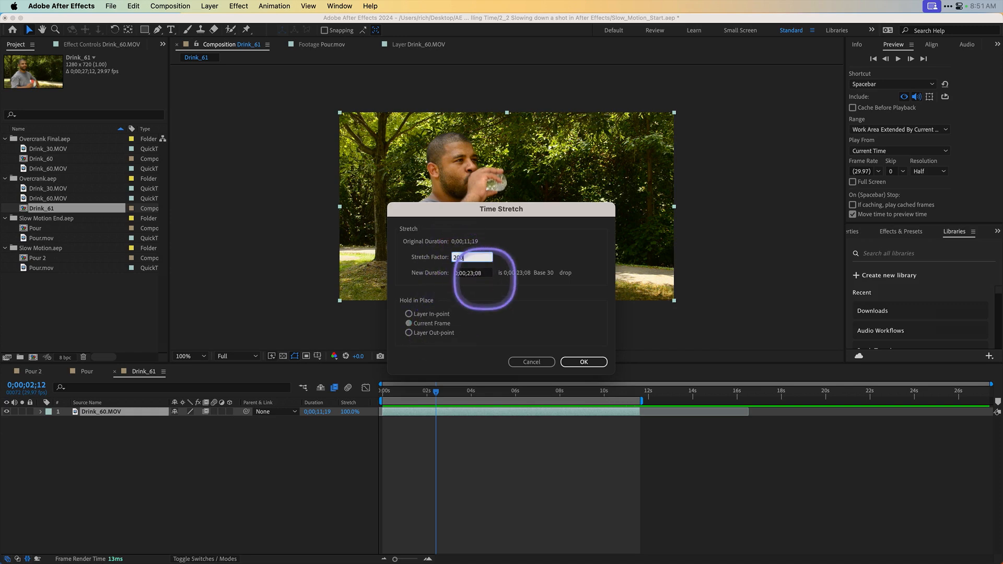
pyautogui.press('Return')
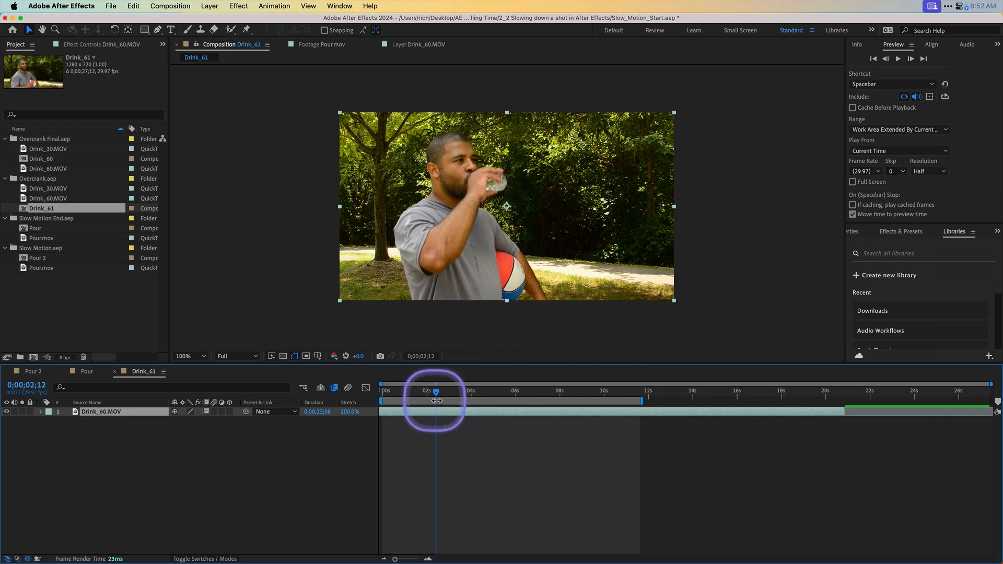
# - Return to the start of Drink_61, preview the slowed shot, and stop at 0;00;07;08
pyautogui.moveTo(437, 399); pyautogui.dragTo(359, 399)
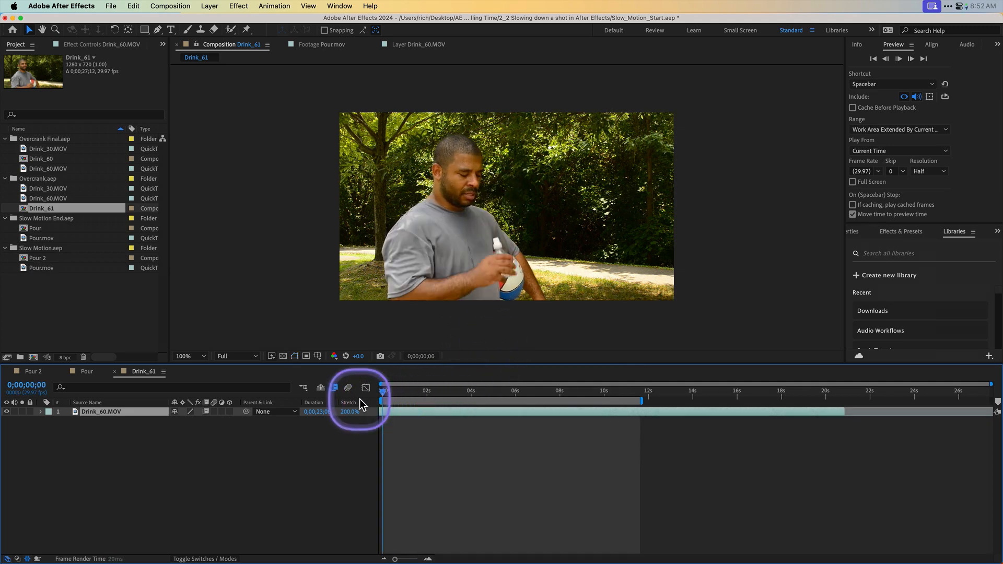
pyautogui.press('space')
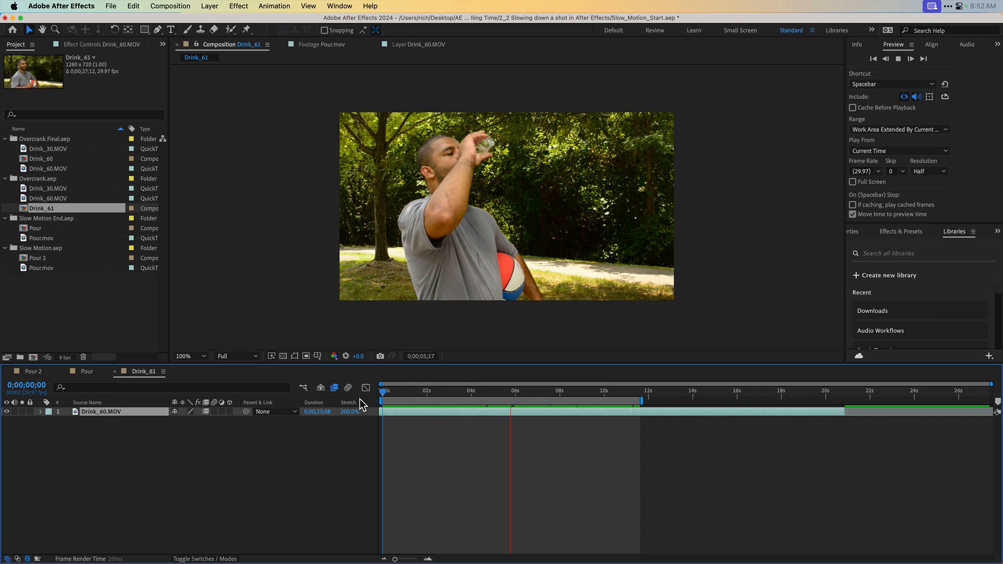
pyautogui.click(497, 411)
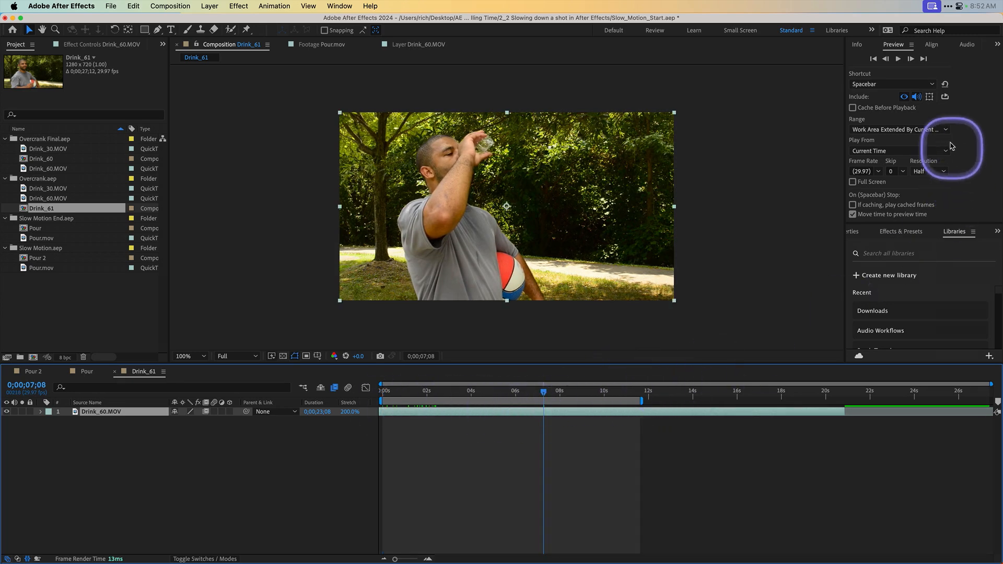
# - Enable Cache Before Playback, preview the Drink_61 composition, and stop at 0;00;04;04
pyautogui.click(852, 108)
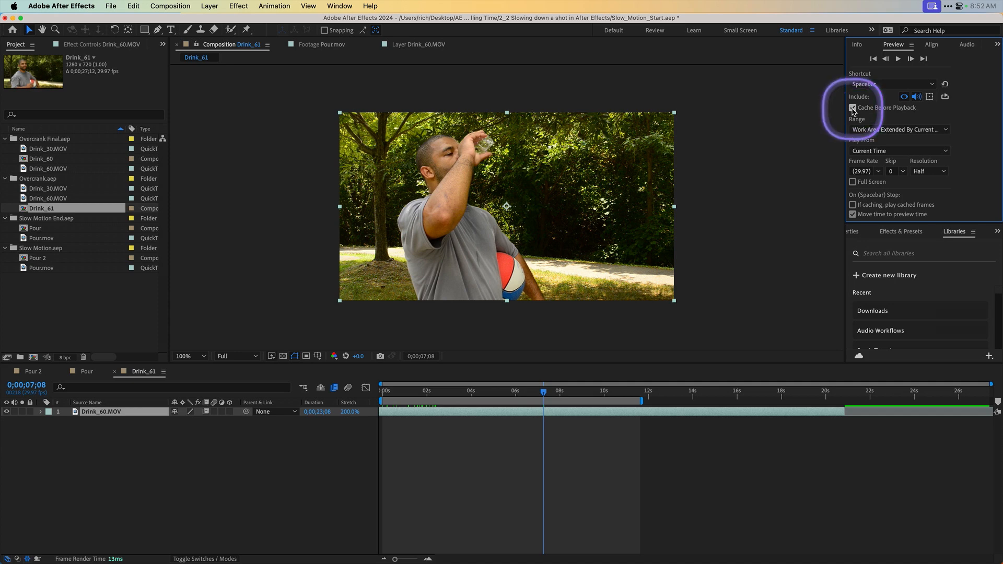
pyautogui.click(897, 59)
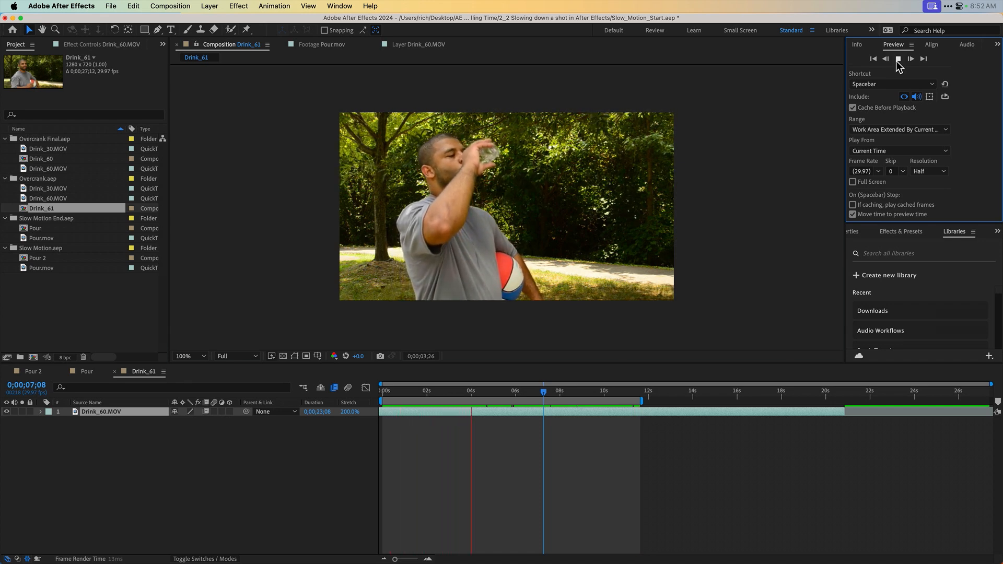
pyautogui.click(897, 60)
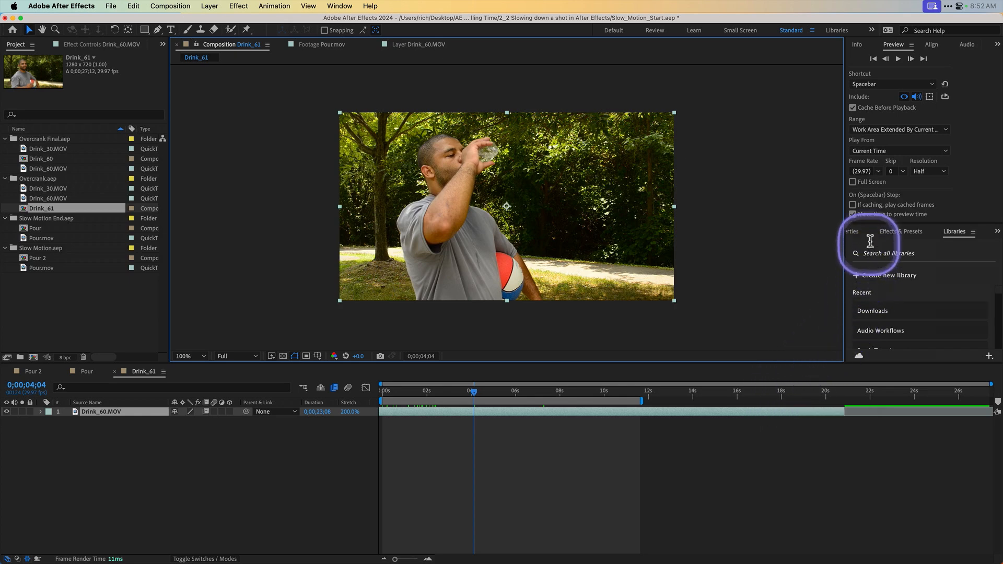
# - Enable playing cached frames if caching is stopped, and preview Drink_61 from 0;00;04;04 to 0;00;06;28
pyautogui.click(855, 211)
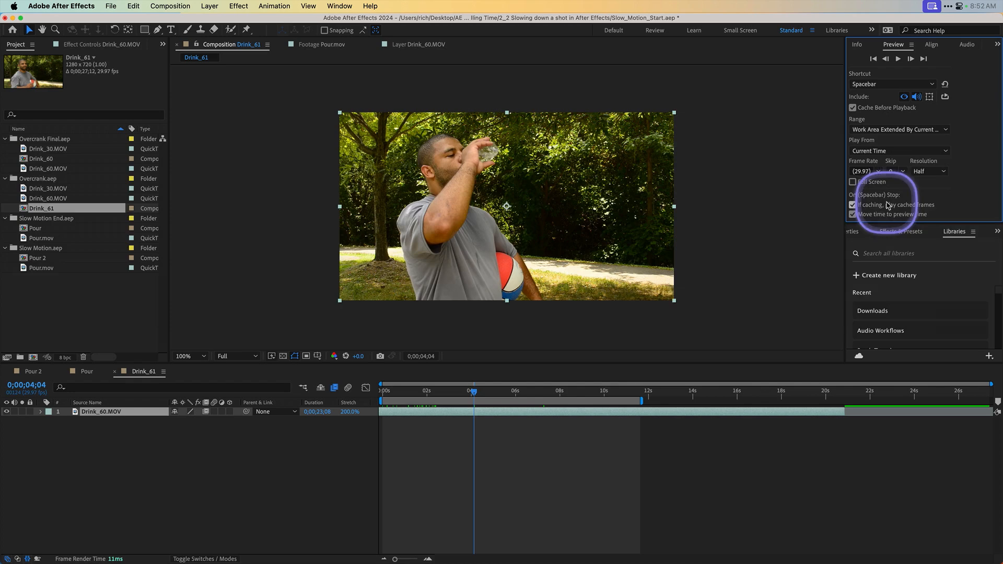
pyautogui.press('space')
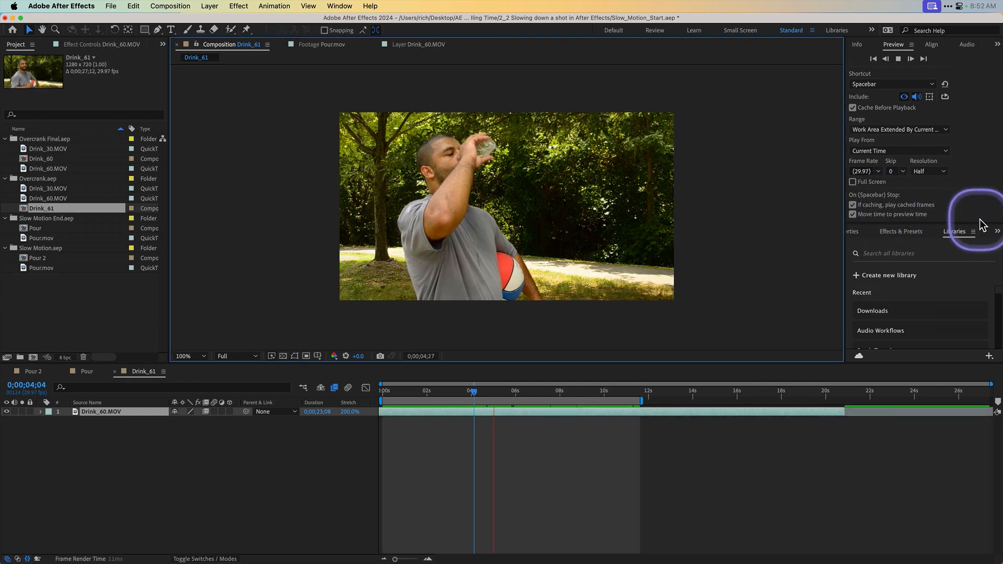
pyautogui.press('space')
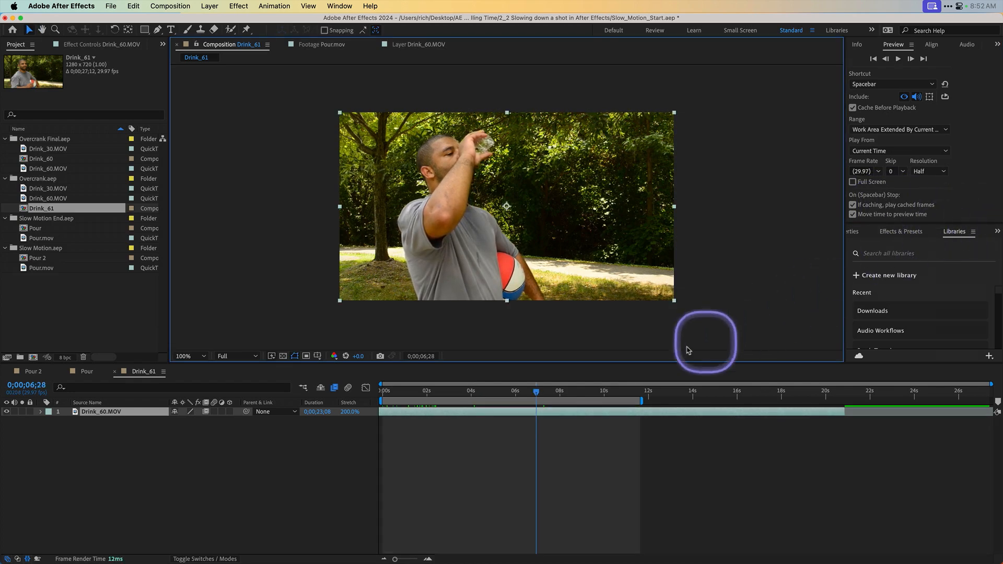
# - Set the preview resolution to Full, turn off playing cached frames when caching stops, and preview Drink_61 from the start
pyautogui.moveTo(535, 393); pyautogui.dragTo(371, 401)
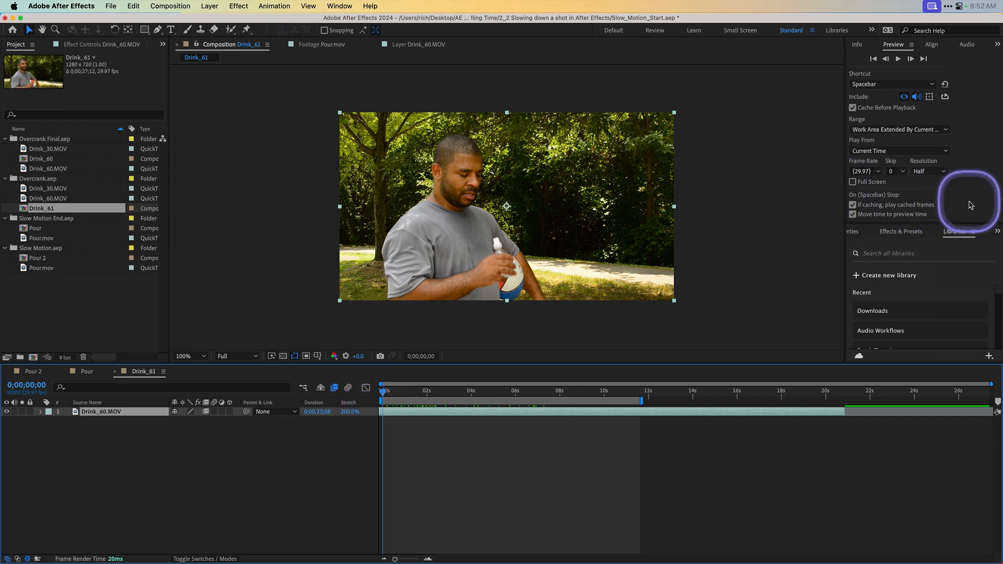
pyautogui.click(945, 172)
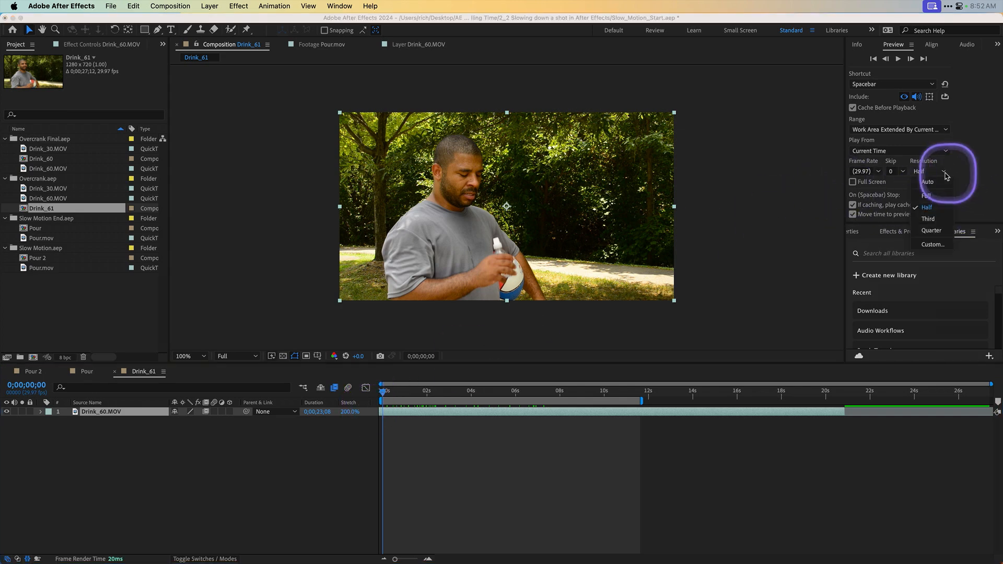
pyautogui.click(926, 195)
pyautogui.press('space')
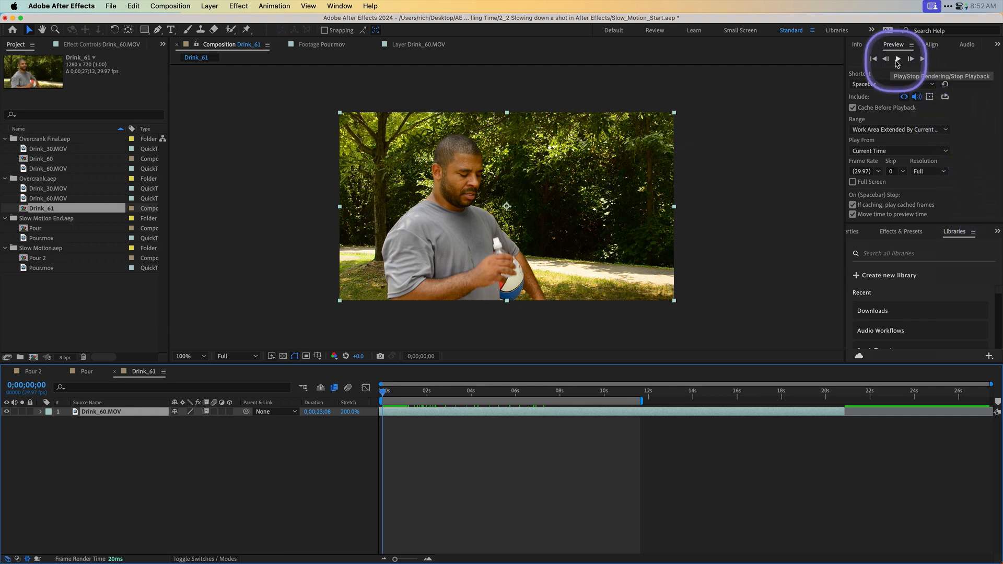
pyautogui.click(852, 204)
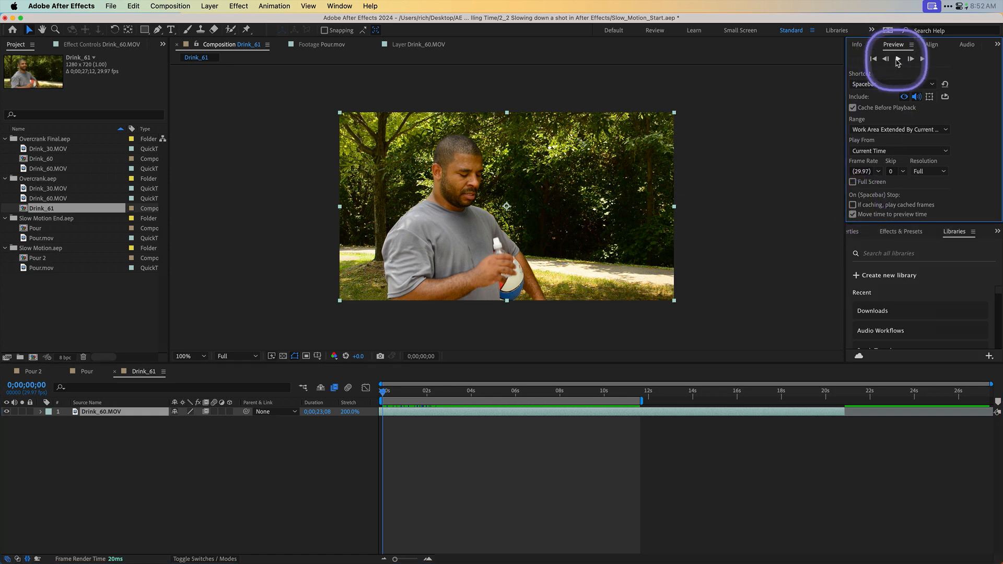
pyautogui.click(897, 58)
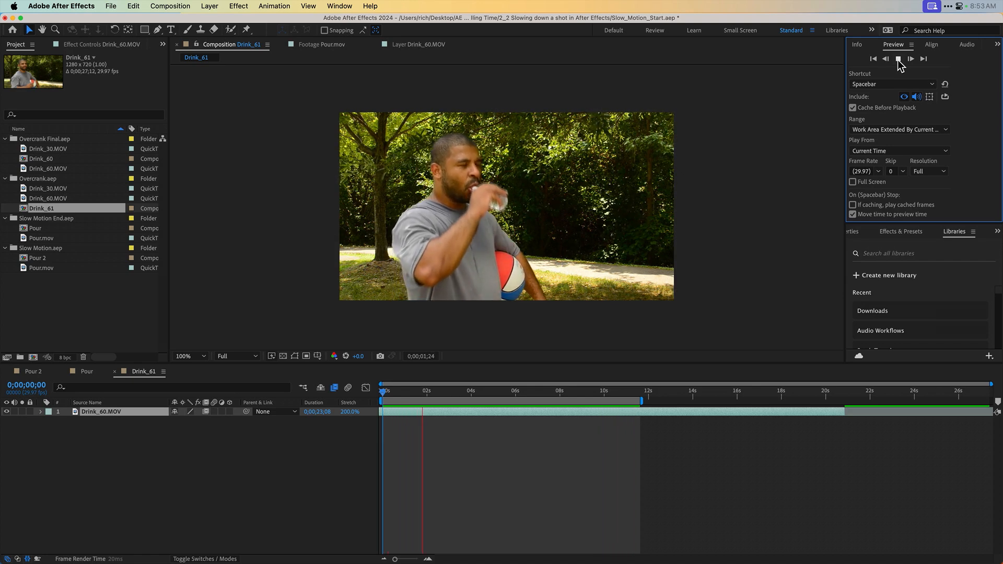
pyautogui.click(897, 59)
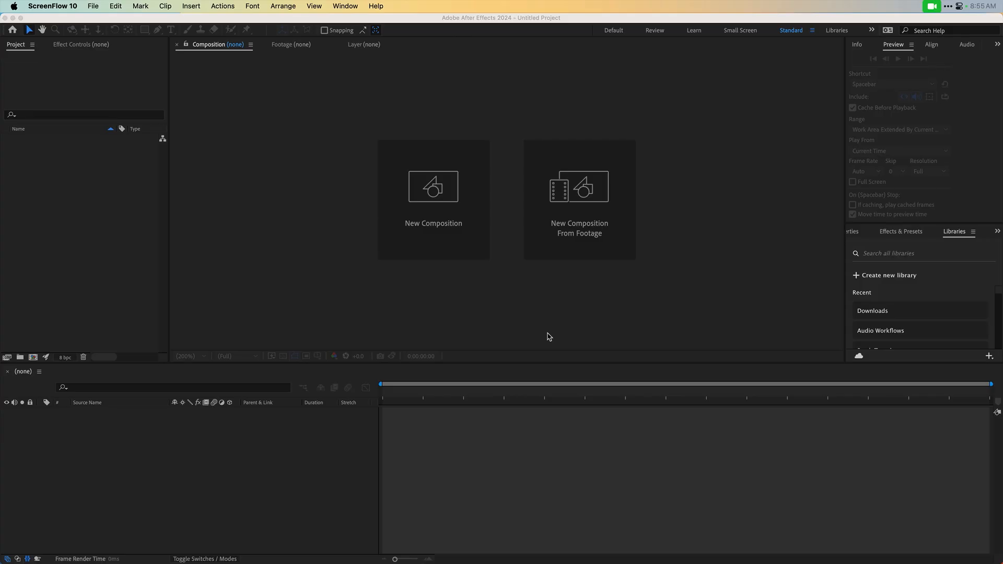
# - Switch to After Effects and open the Time Remap.aep project from the 2_3 variable speed exercise folder
pyautogui.press('super+i')
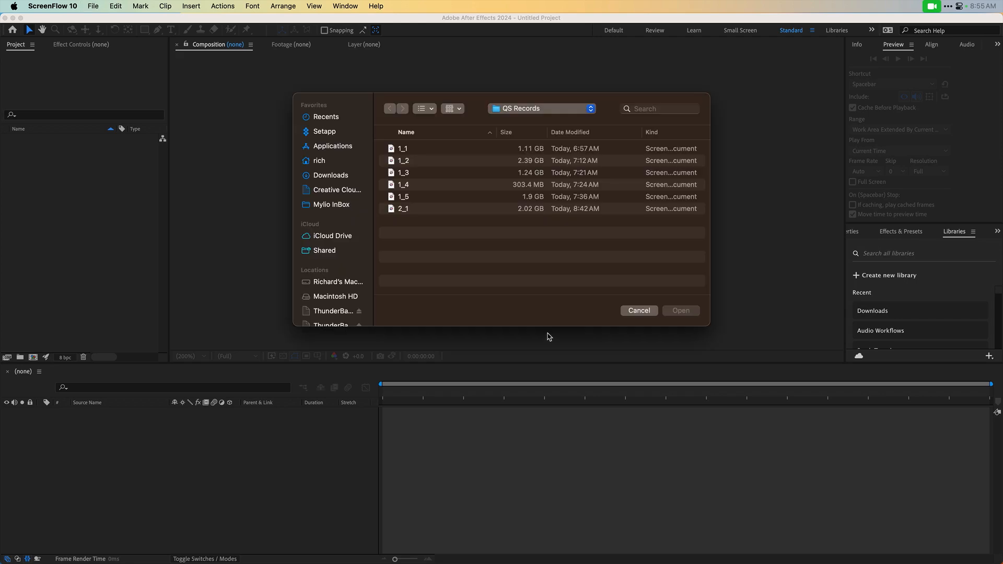
pyautogui.click(199, 233)
pyautogui.press('super+o')
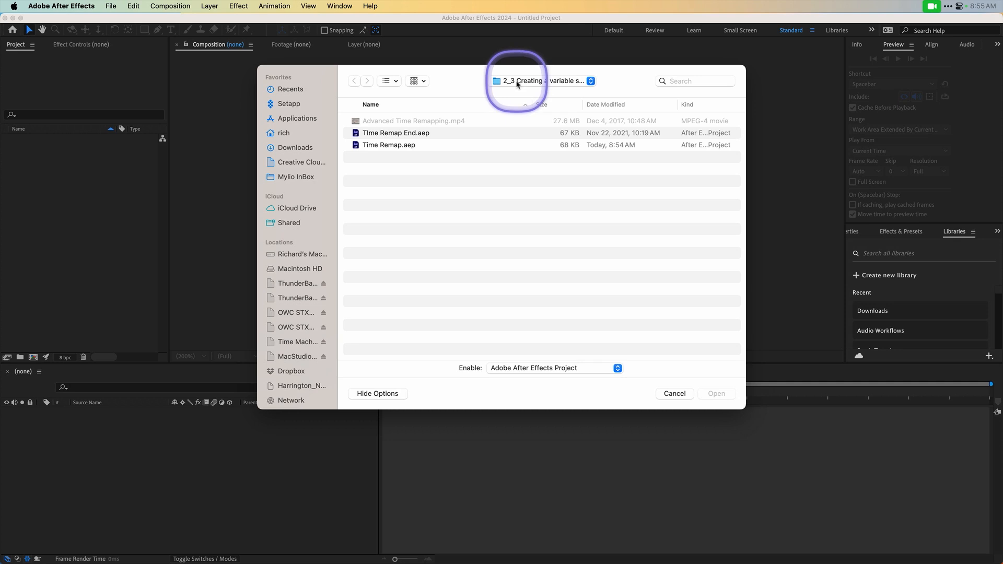
pyautogui.click(396, 145)
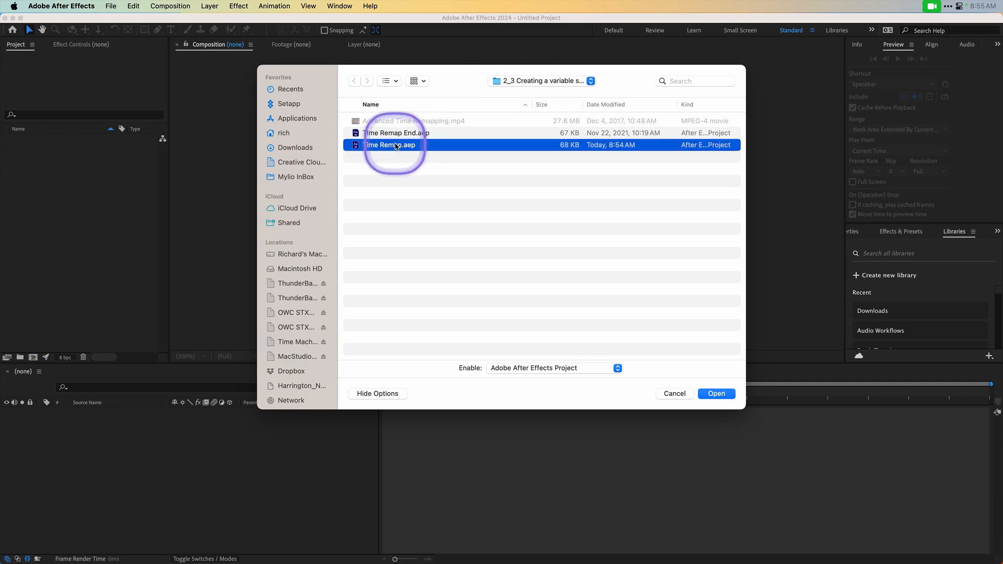
pyautogui.doubleClick(395, 145)
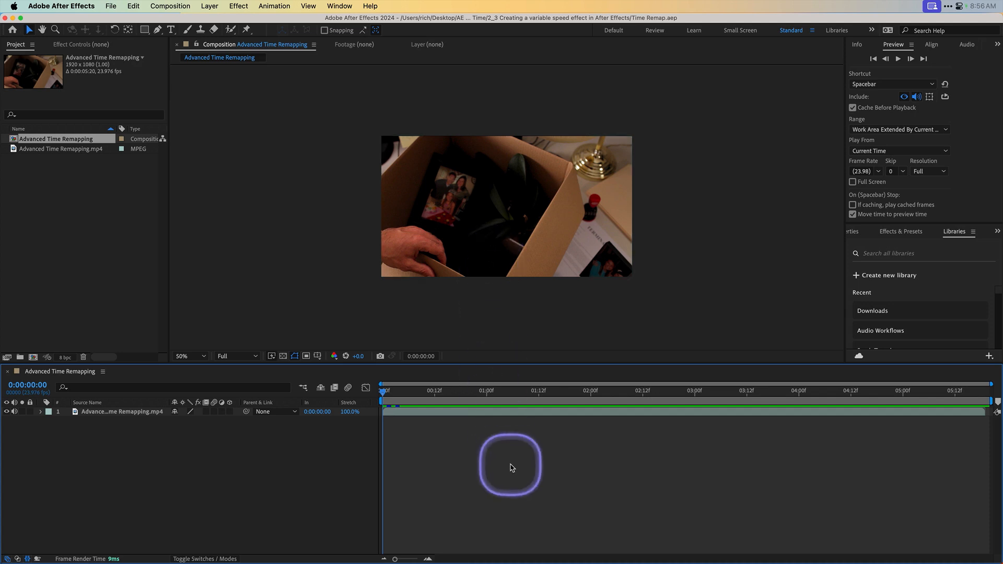
# - Preview the Advanced Time Remapping composition and enable time remapping on its Advanced Time Remapping.mp4 layer
pyautogui.press('space')
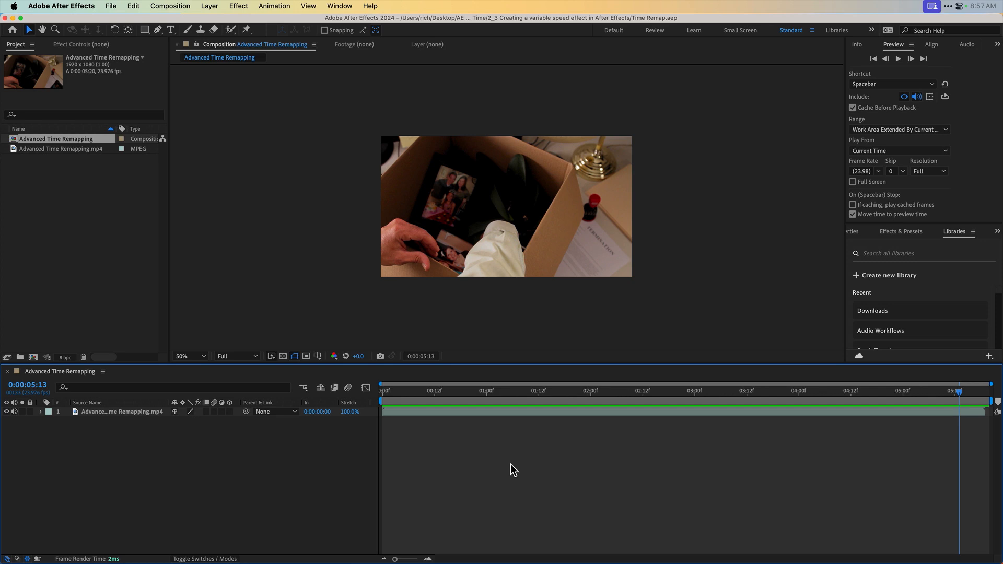
pyautogui.click(138, 412)
pyautogui.click(208, 6)
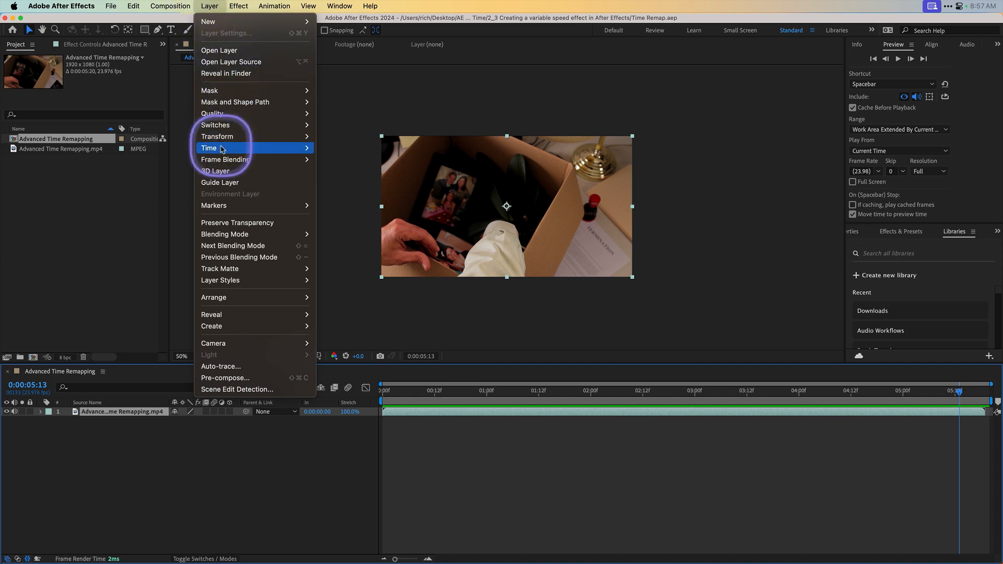
pyautogui.moveTo(221, 149)
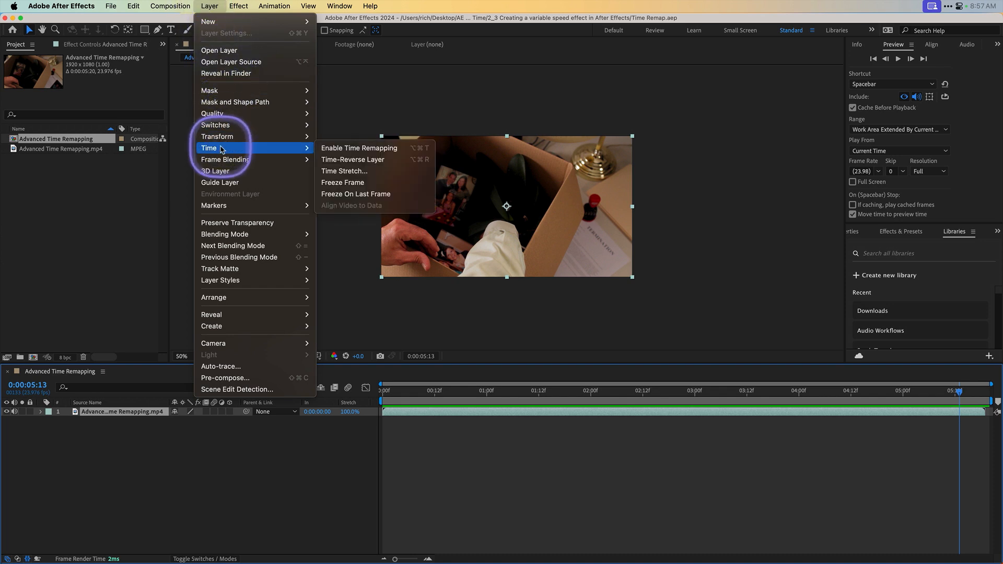
pyautogui.click(359, 150)
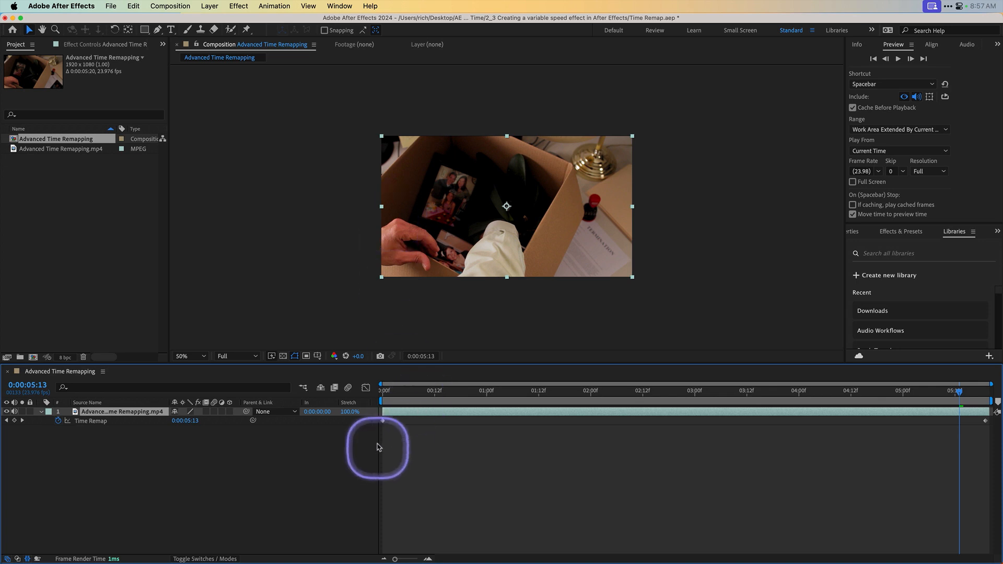
# - Check the frames at the first and last Time Remap keyframes, ending at 0:00:00:00
pyautogui.click(385, 392)
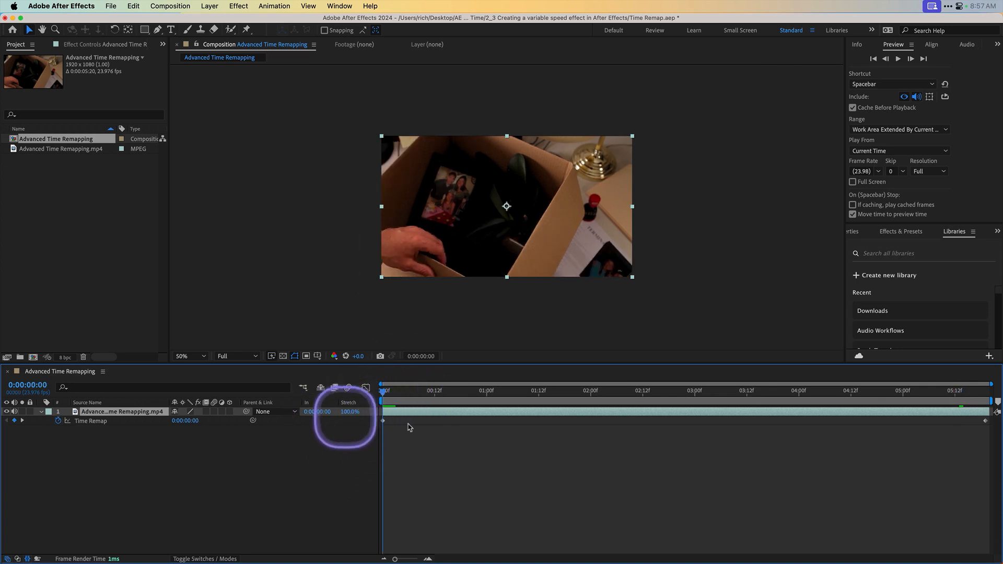
pyautogui.moveTo(969, 392); pyautogui.dragTo(986, 394)
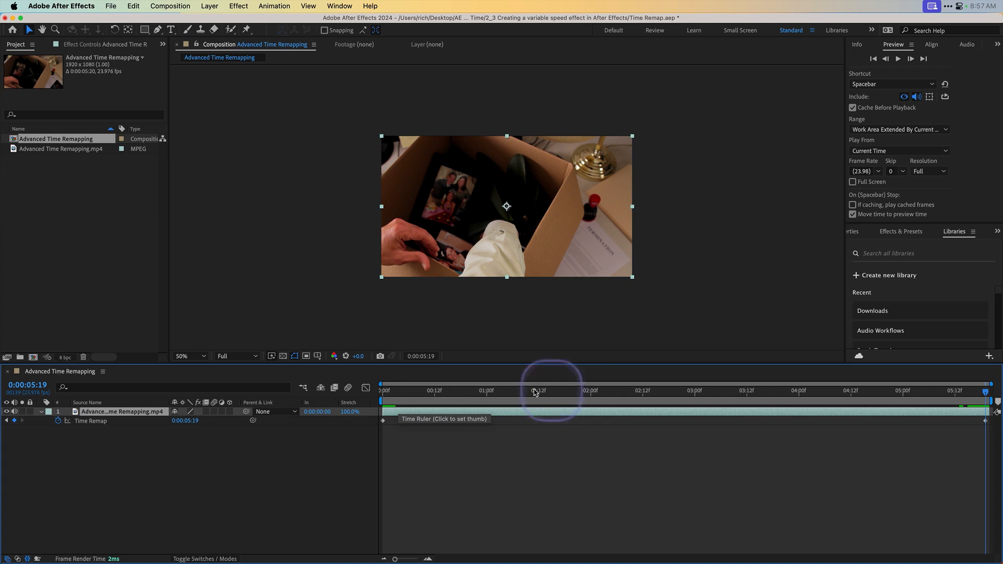
pyautogui.moveTo(423, 391); pyautogui.dragTo(351, 389)
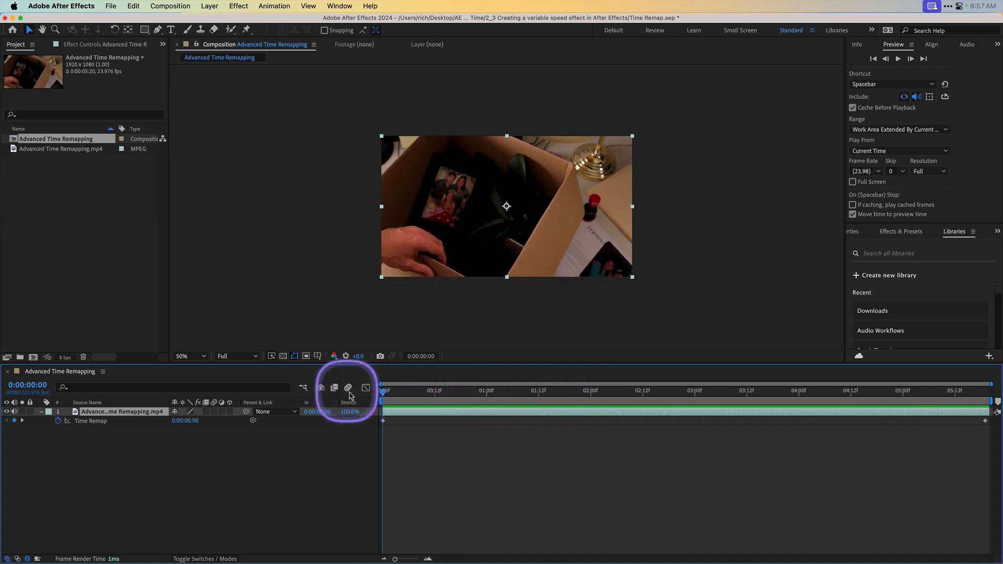
# - Preview the clip from the start, stop at 0:00:03:00, and add a composition marker at that frame
pyautogui.press('space')
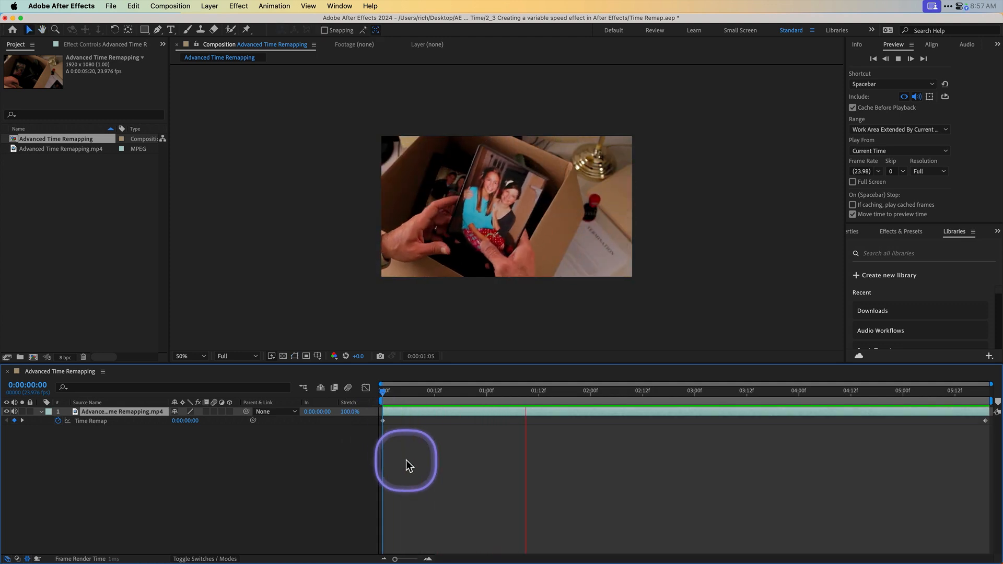
pyautogui.press('space')
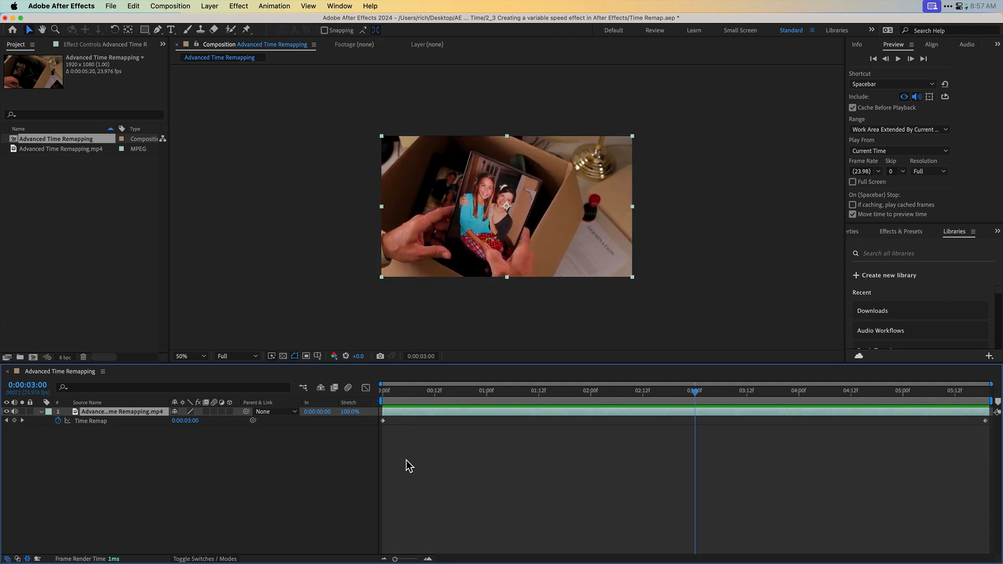
pyautogui.click(408, 463)
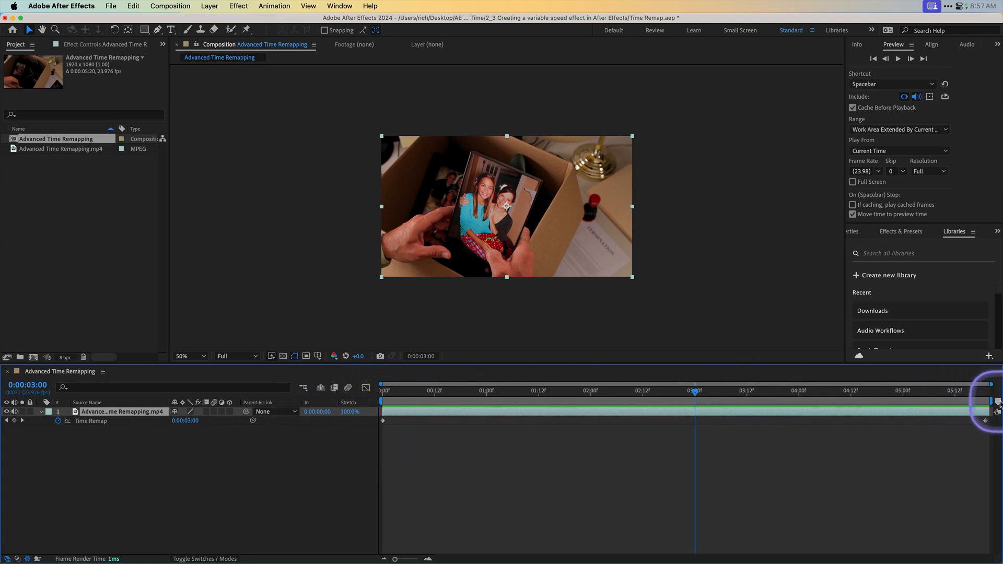
pyautogui.moveTo(958, 397); pyautogui.dragTo(712, 413)
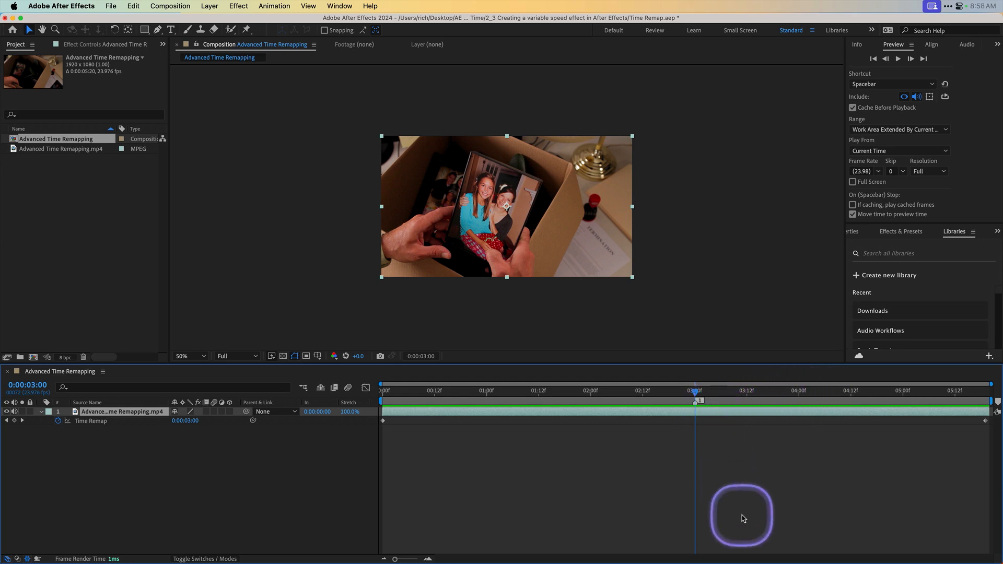
# - Add Time Remap keyframes to the Advanced Time Remapping.mp4 layer at 0:00:03:12 and at 0:00:01:20
pyautogui.moveTo(694, 393); pyautogui.dragTo(747, 416)
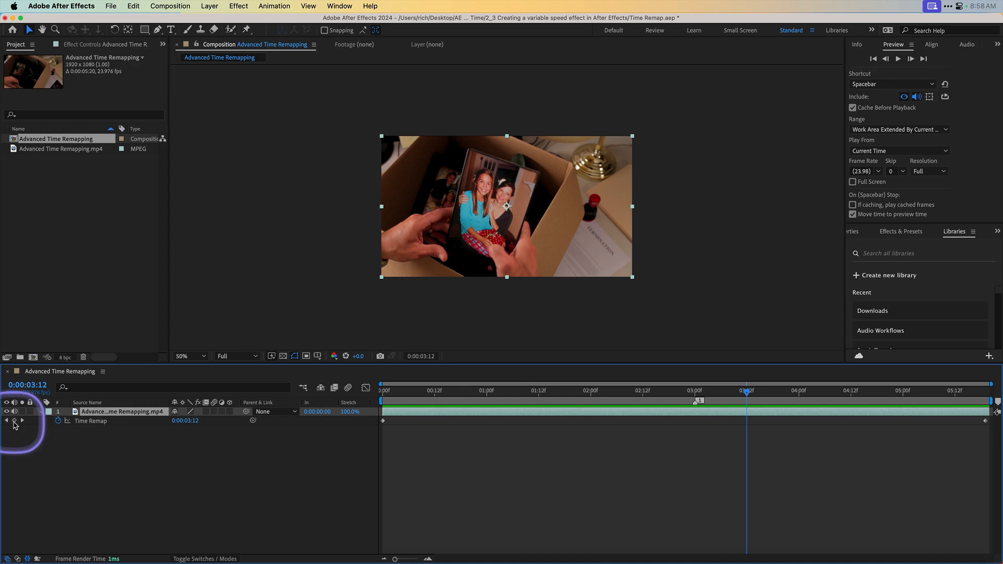
pyautogui.click(14, 421)
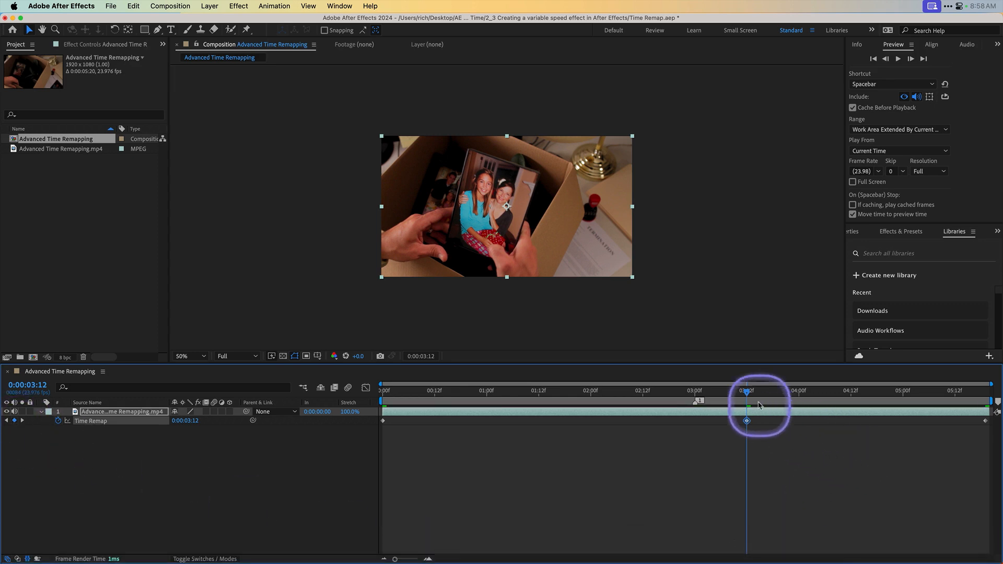
pyautogui.moveTo(747, 391); pyautogui.dragTo(569, 405)
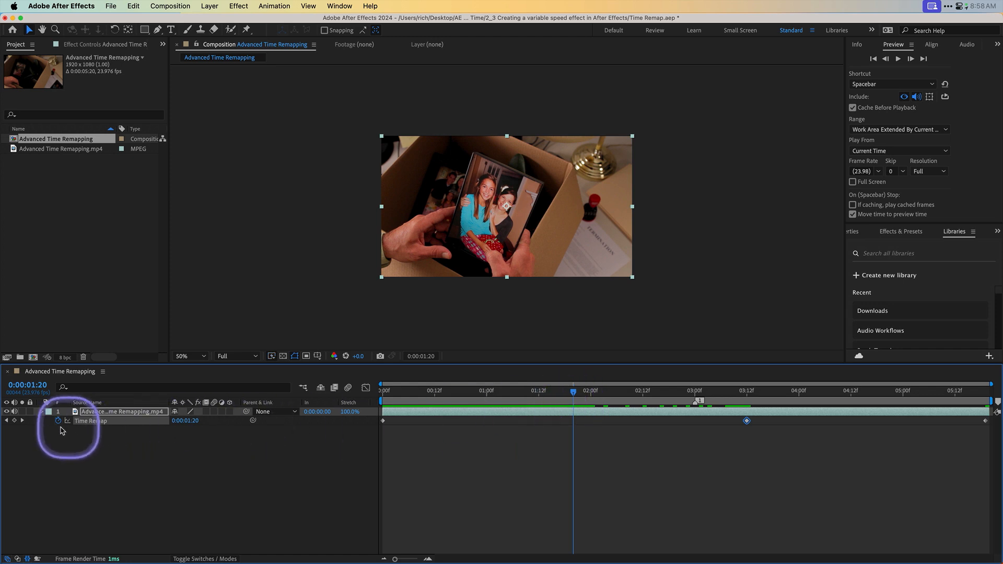
pyautogui.click(14, 420)
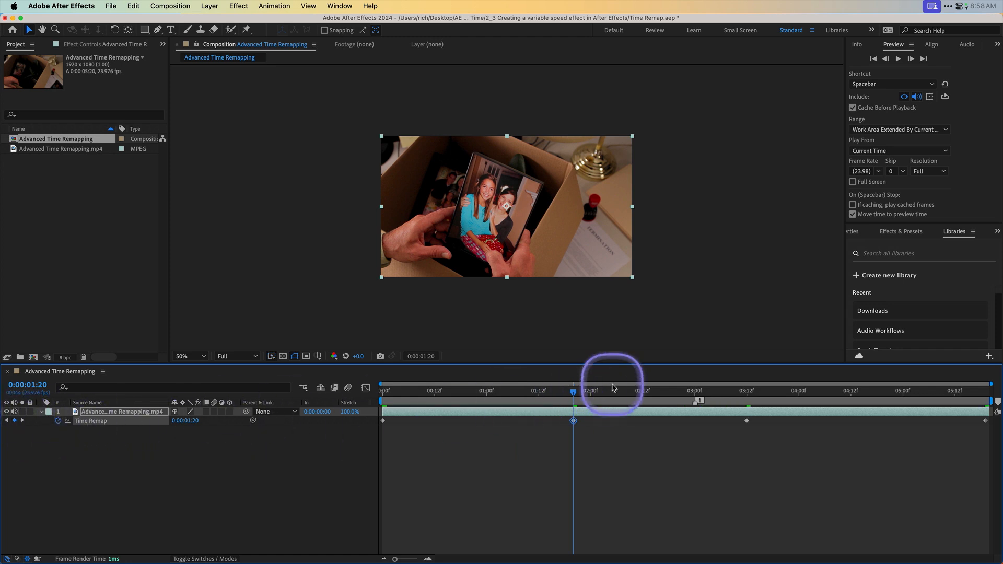
# - Mute the preview audio, play the composition from the start, and check the action around the new keyframes
pyautogui.moveTo(573, 397); pyautogui.dragTo(349, 398)
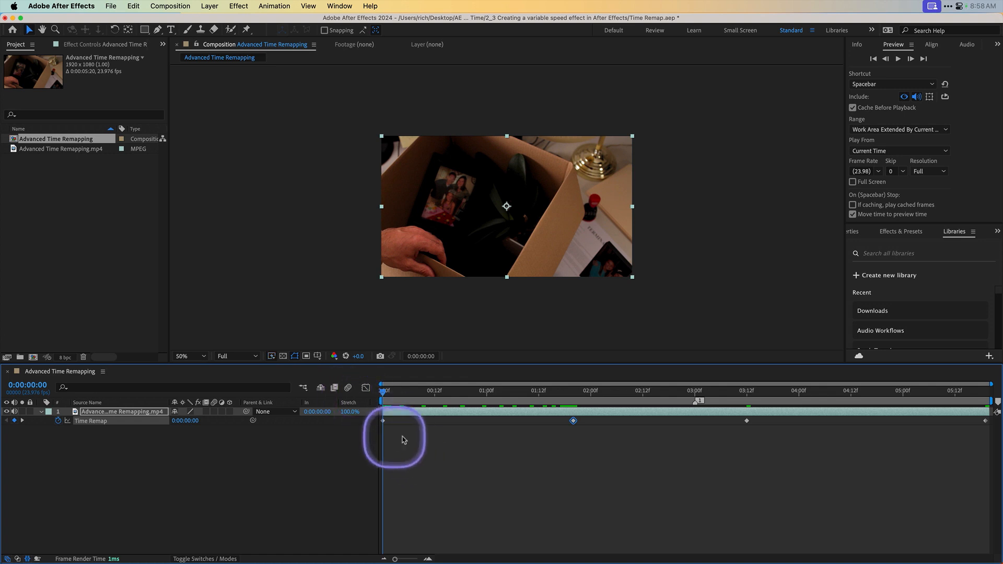
pyautogui.click(917, 97)
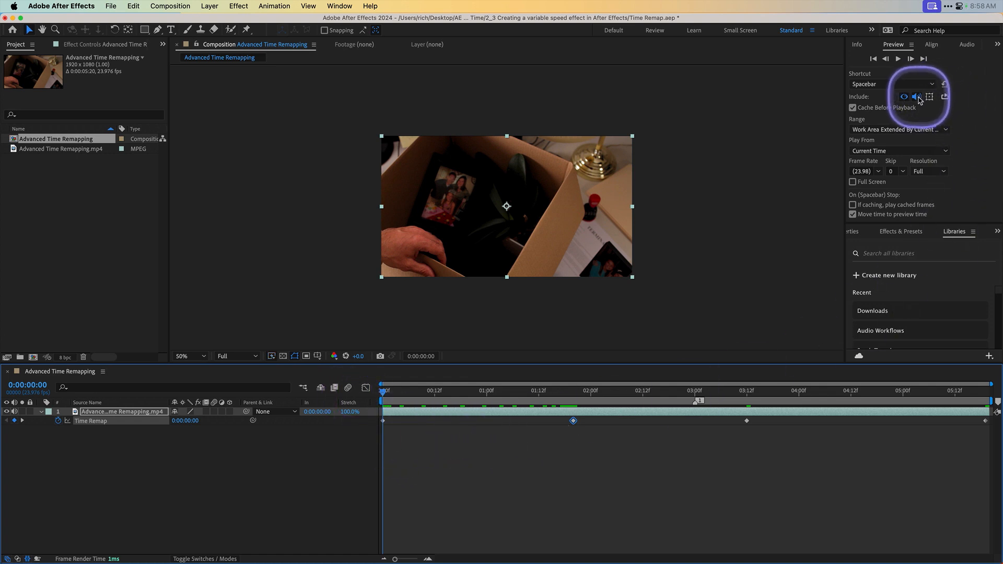
pyautogui.press('space')
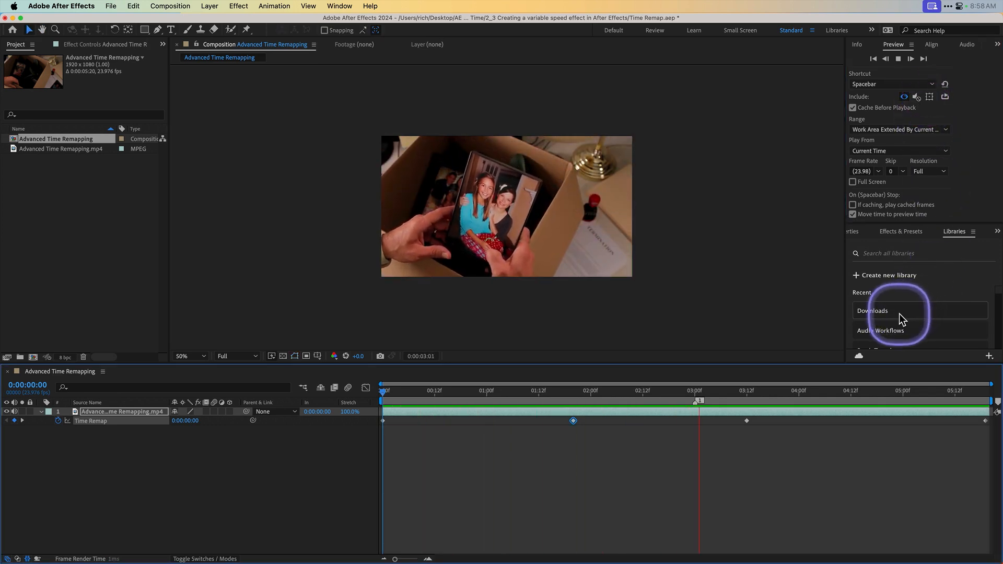
pyautogui.press('space')
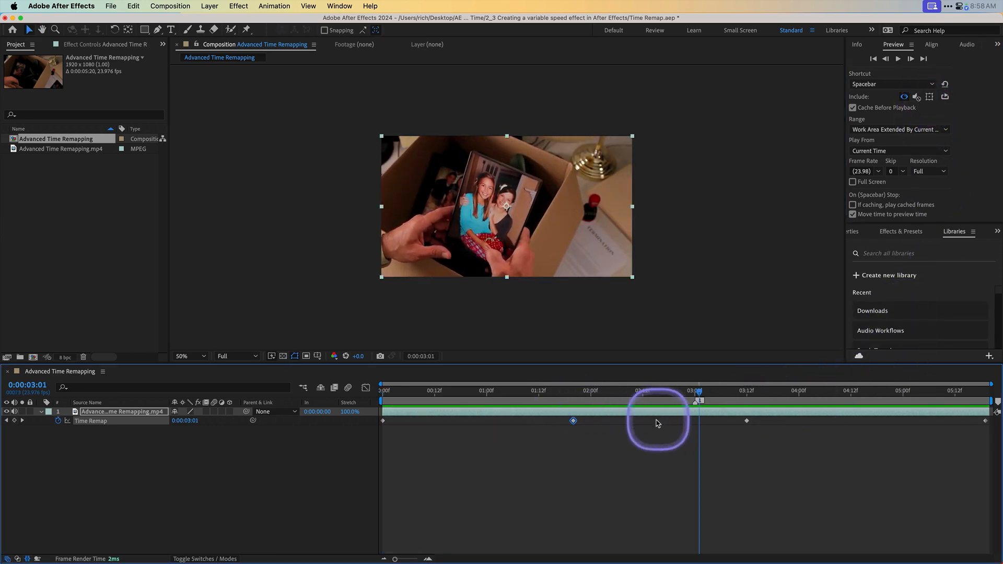
pyautogui.press('space')
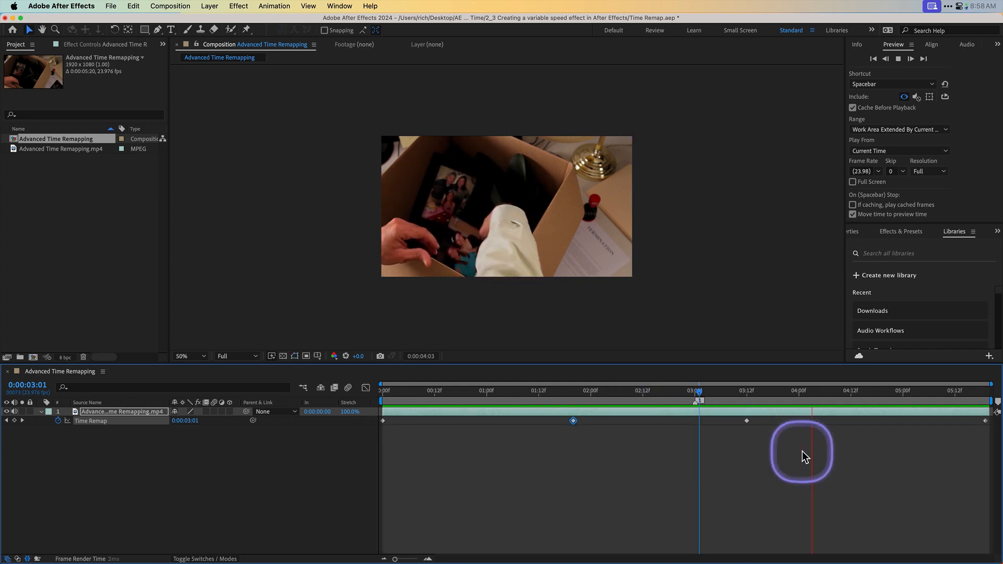
pyautogui.press('space')
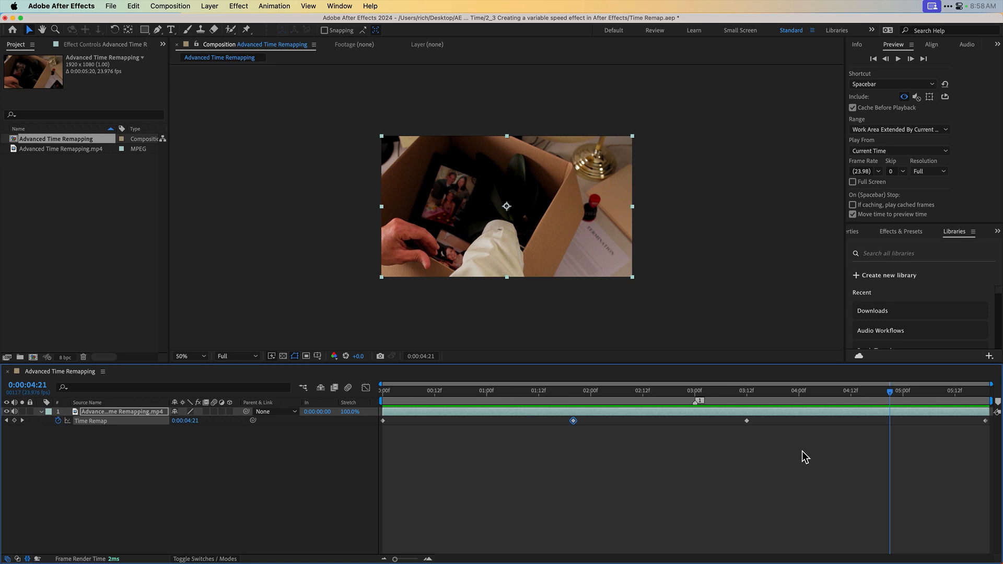
pyautogui.click(802, 451)
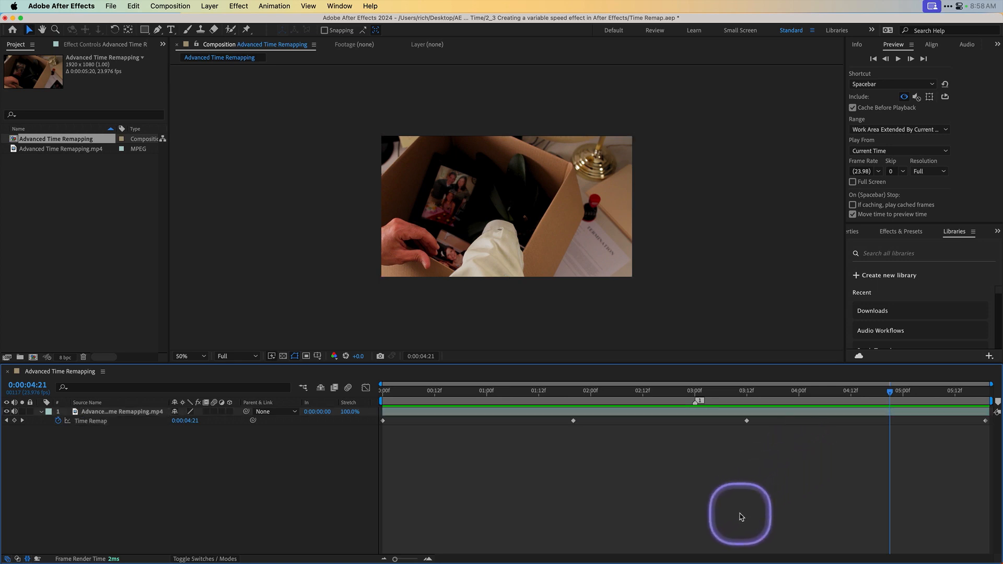
# - Try moving the last two Time Remap keyframes 12 frames earlier, aligning the third with the 0:00:03:00 marker, and preview from the start
pyautogui.moveTo(740, 512); pyautogui.dragTo(990, 401)
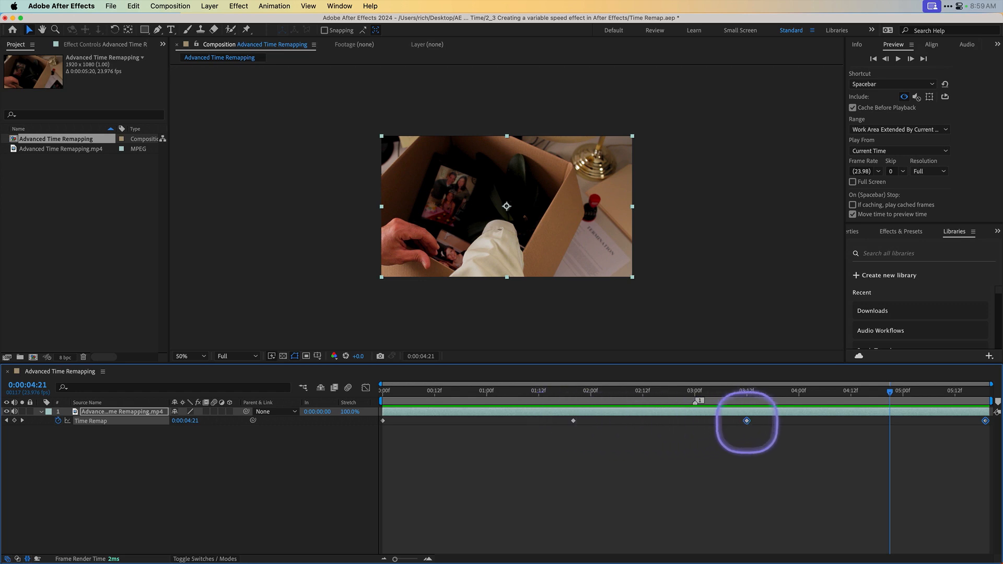
pyautogui.moveTo(743, 423); pyautogui.dragTo(716, 424)
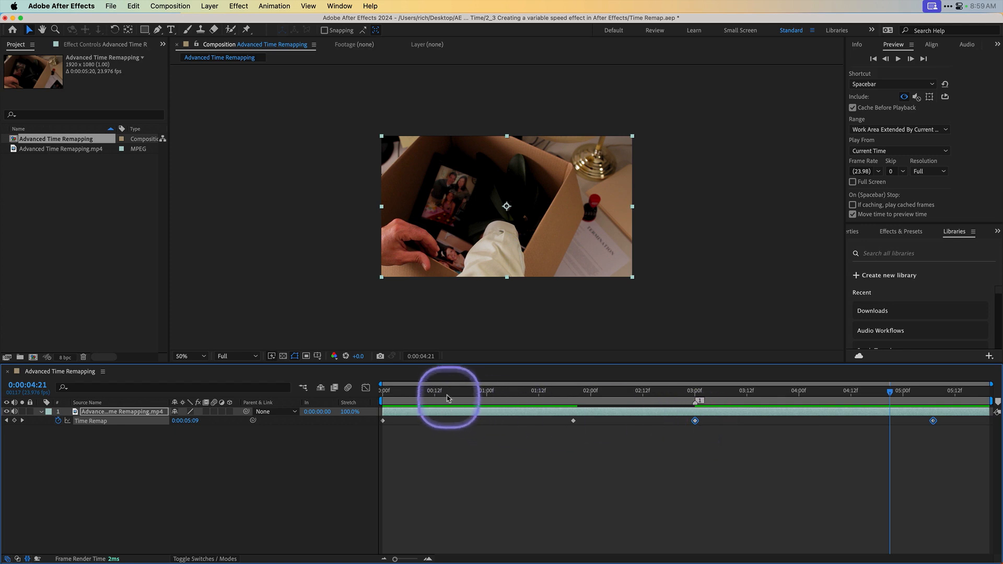
pyautogui.moveTo(448, 394); pyautogui.dragTo(370, 402)
pyautogui.press('space')
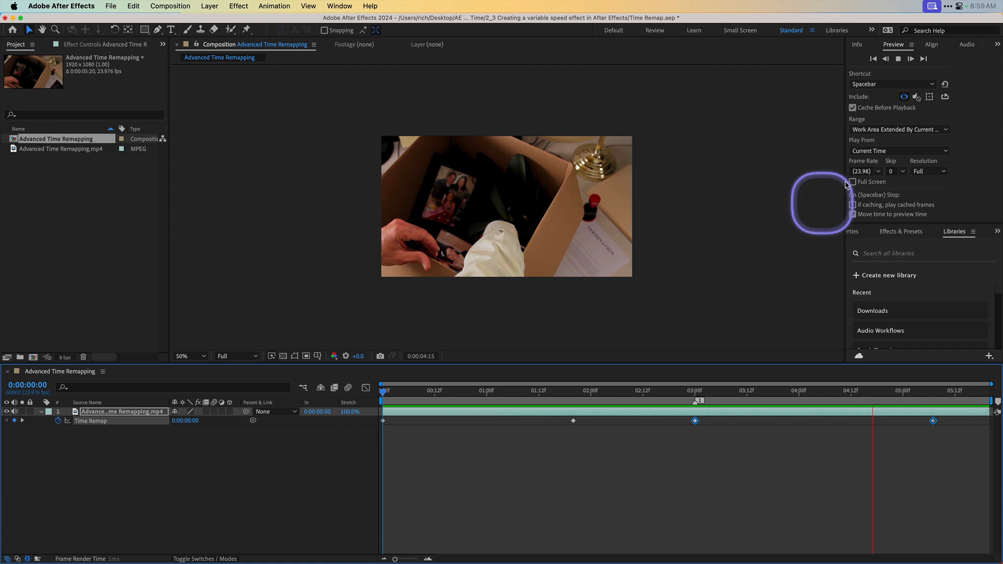
# - Turn the preview audio back on, check the playback with sound, and undo the keyframe move
pyautogui.click(915, 97)
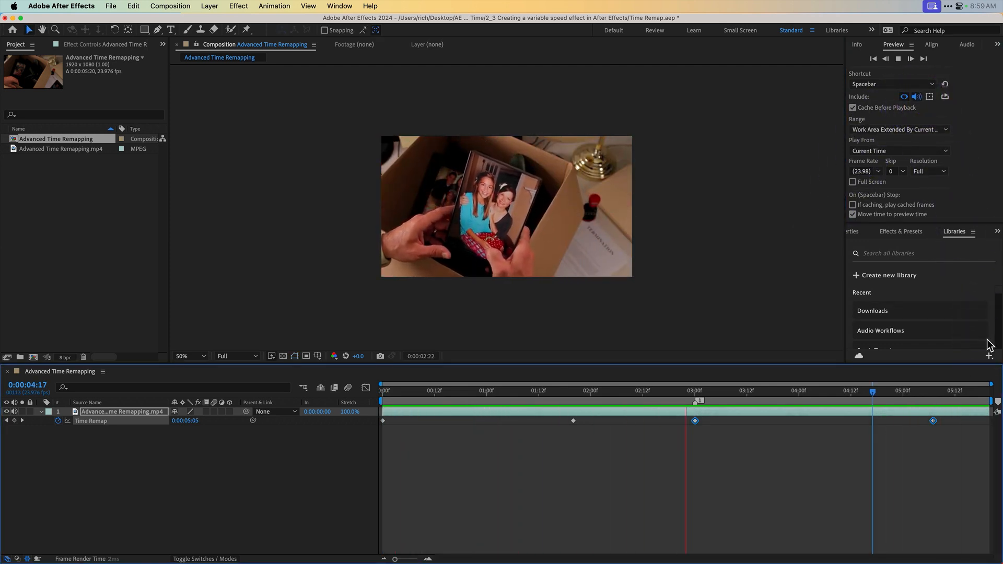
pyautogui.press('space')
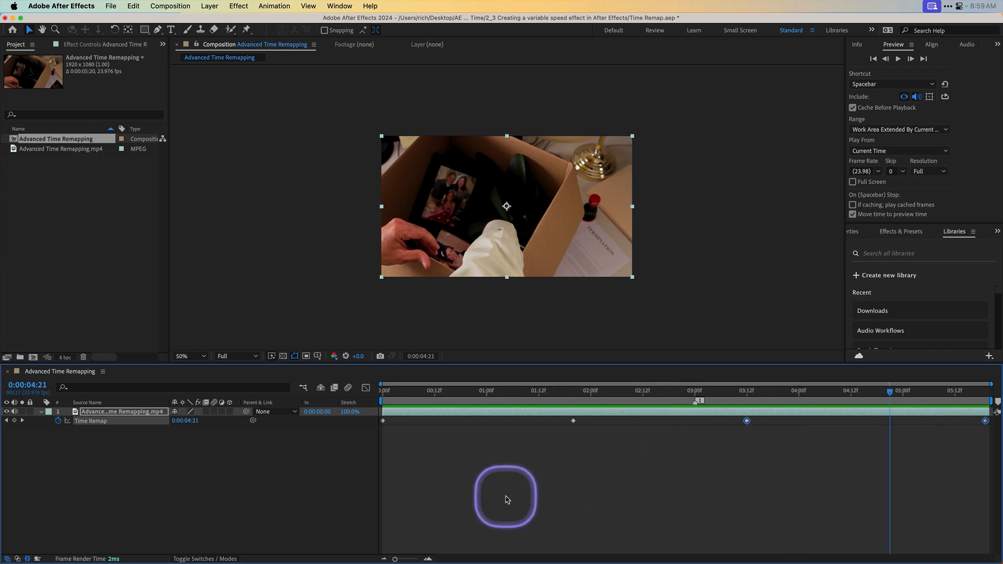
pyautogui.click(418, 478)
# - Duplicate the Advanced Time Remapping.mp4 layer, keep only video on the upper copy, and leave only audio on the locked lower copy
pyautogui.click(109, 413)
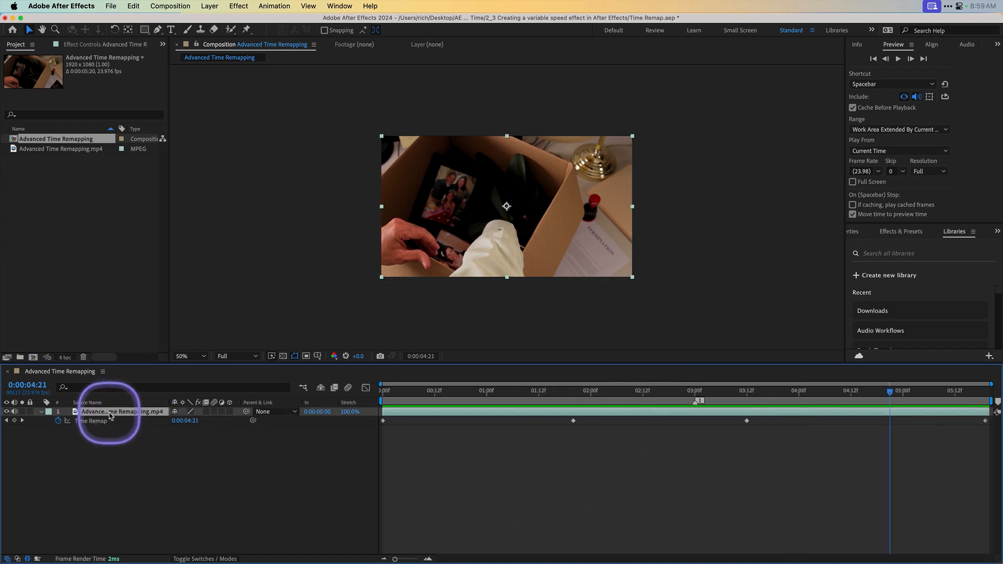
pyautogui.press('super+d')
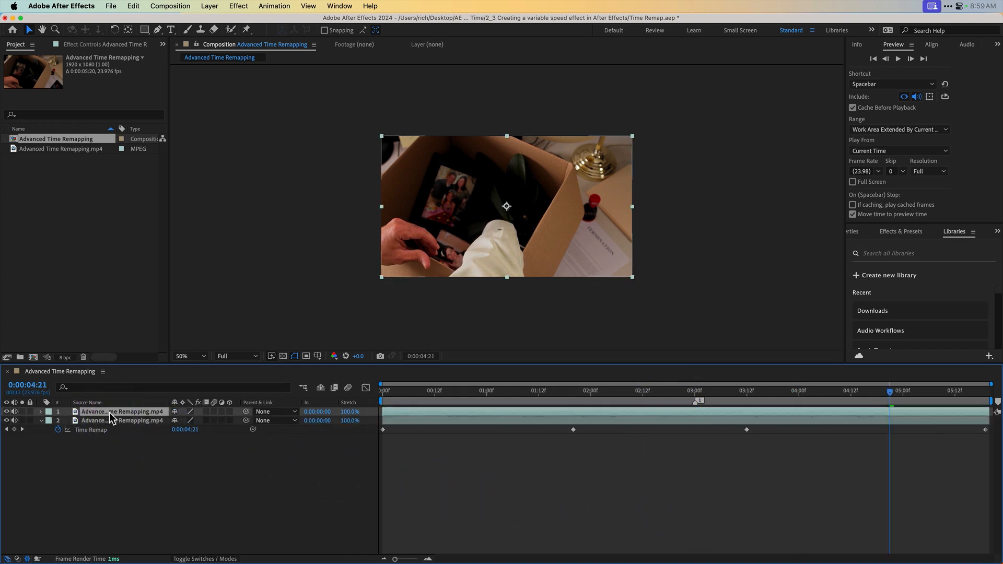
pyautogui.click(41, 412)
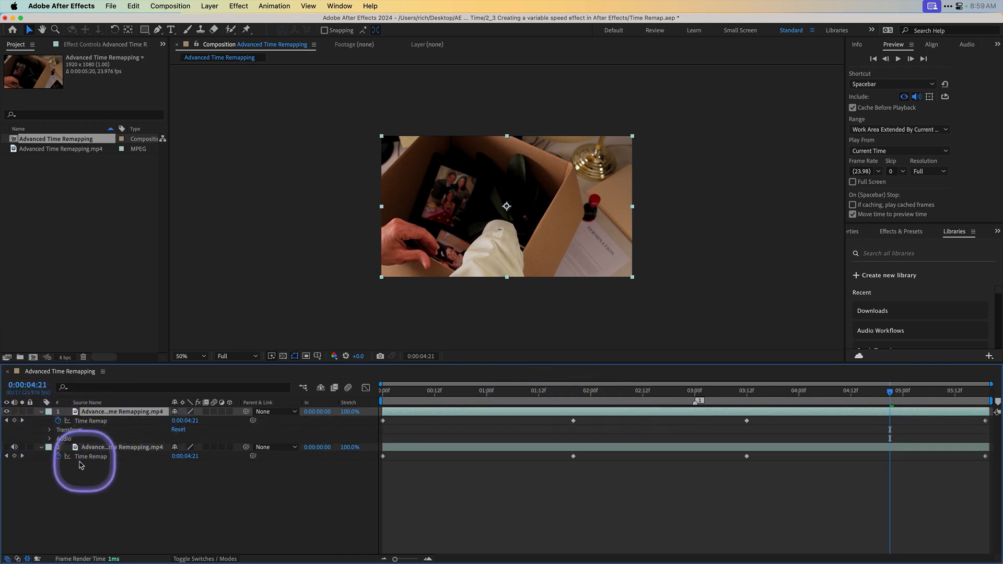
pyautogui.click(29, 447)
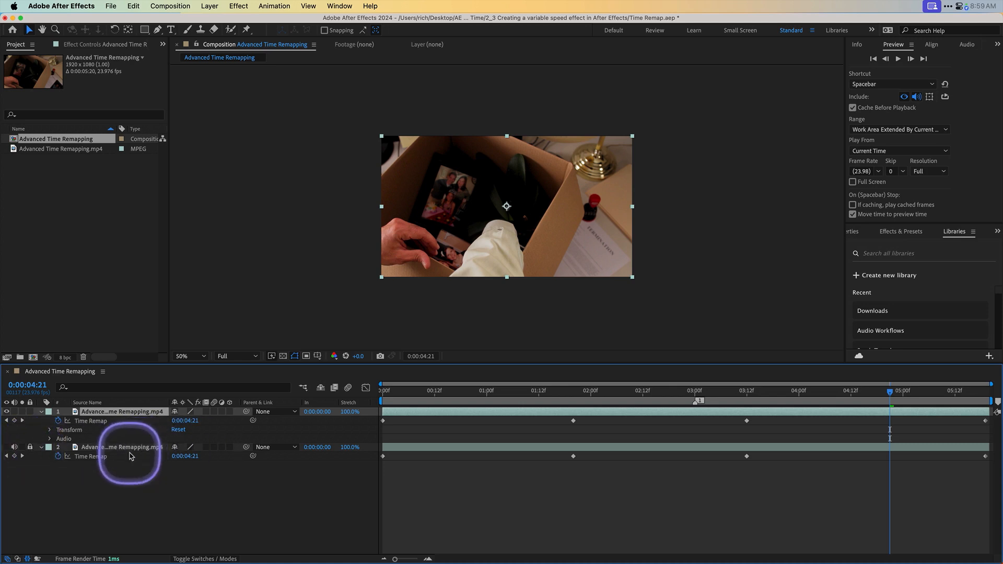
# - Move the upper copy's last two Time Remap keyframes 12 frames earlier, placing the third at 0:00:03:00, and preview
pyautogui.moveTo(723, 433); pyautogui.dragTo(987, 415)
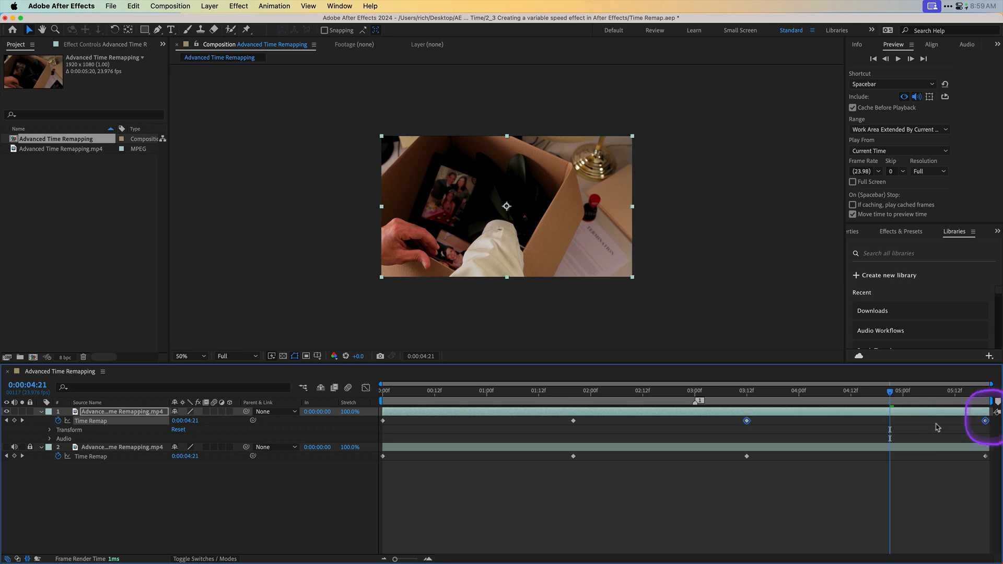
pyautogui.moveTo(743, 424); pyautogui.dragTo(702, 421)
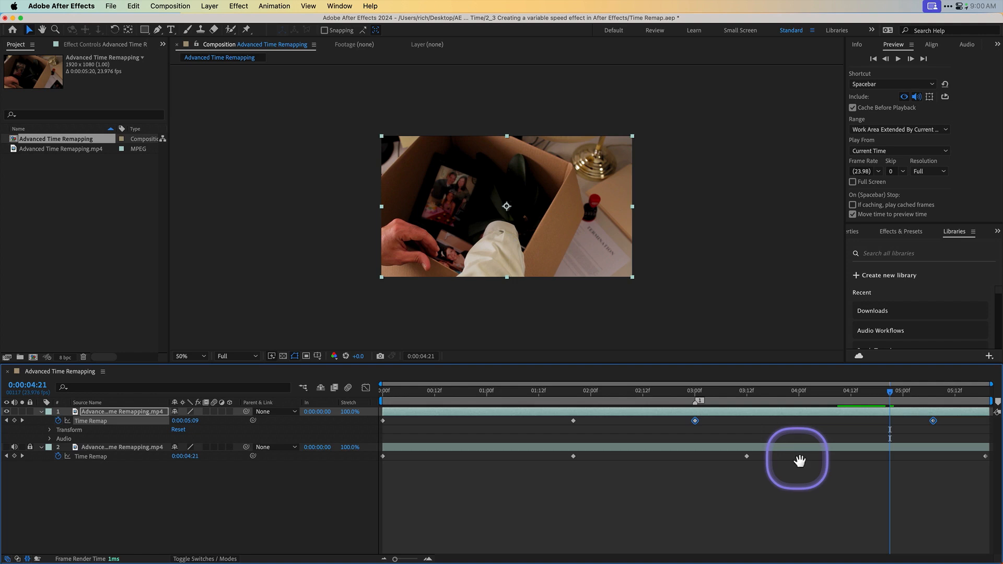
pyautogui.press('space')
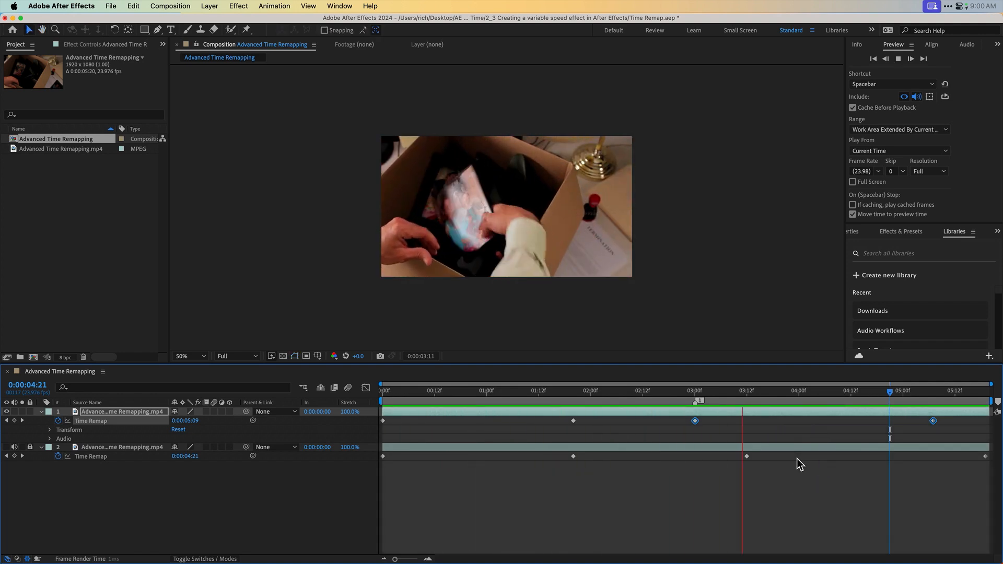
pyautogui.press('space')
# - Shift the upper copy's last two Time Remap keyframes further back so the third sits at 0:00:02:19, and preview
pyautogui.click(678, 391)
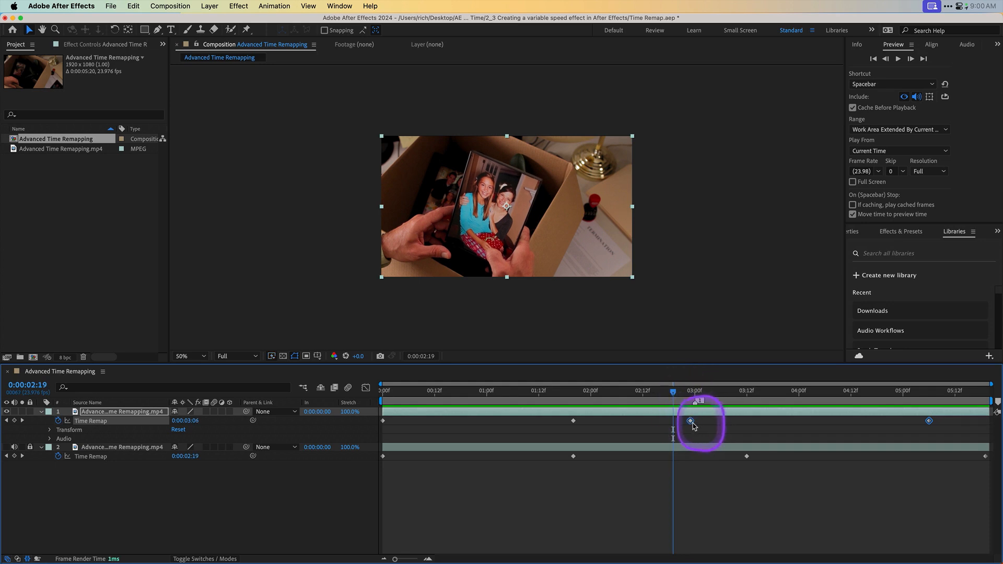
pyautogui.moveTo(688, 426); pyautogui.dragTo(675, 426)
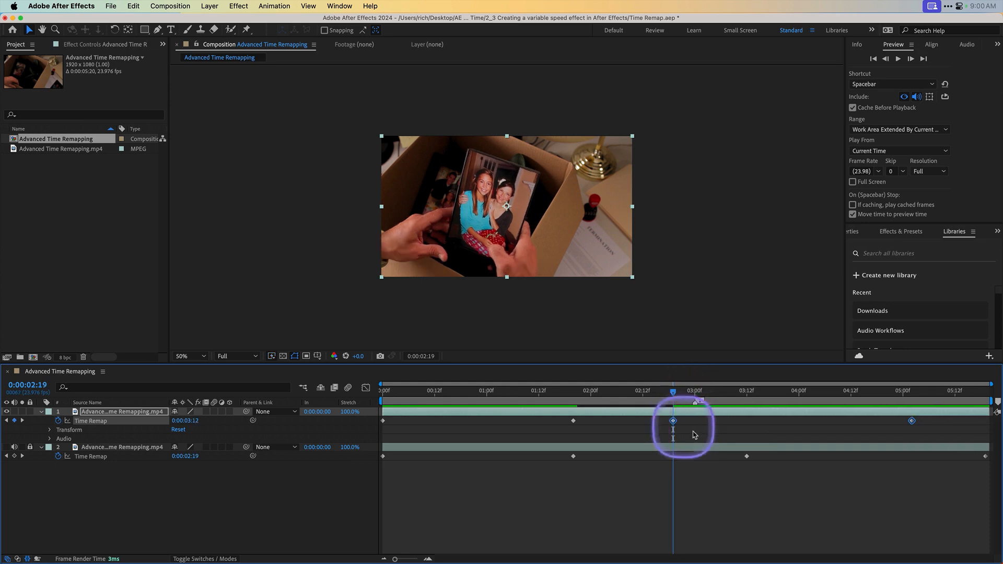
pyautogui.press('space')
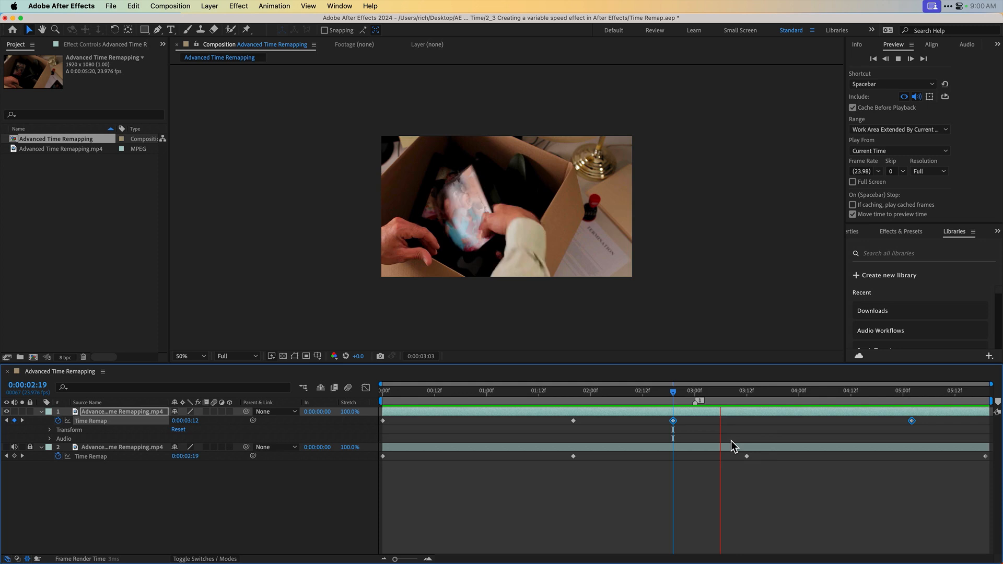
pyautogui.press('space')
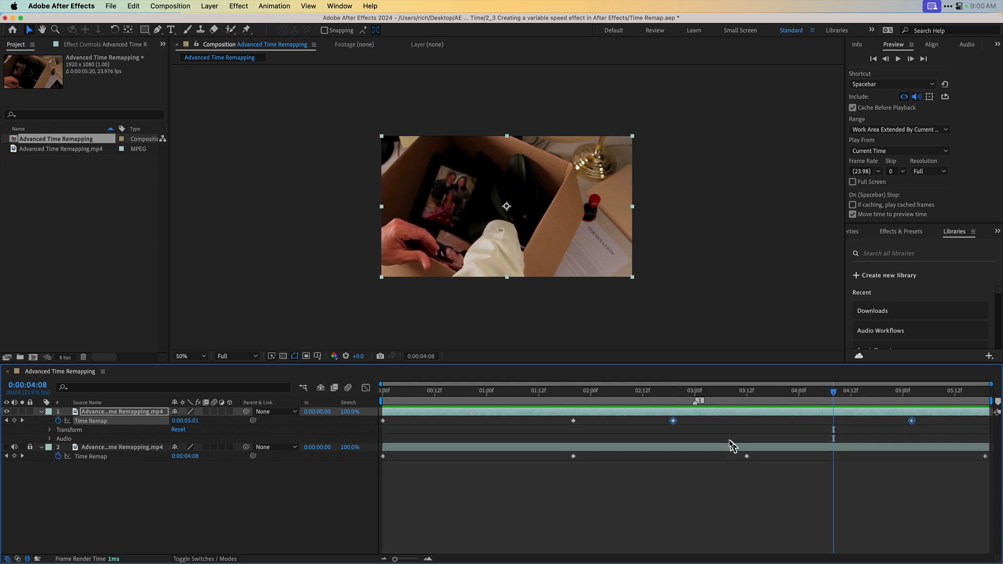
# - Show the upper copy's Time Remap curve in the Graph Editor and apply Easy Ease In to its keyframe at 0:00:01:20
pyautogui.click(755, 505)
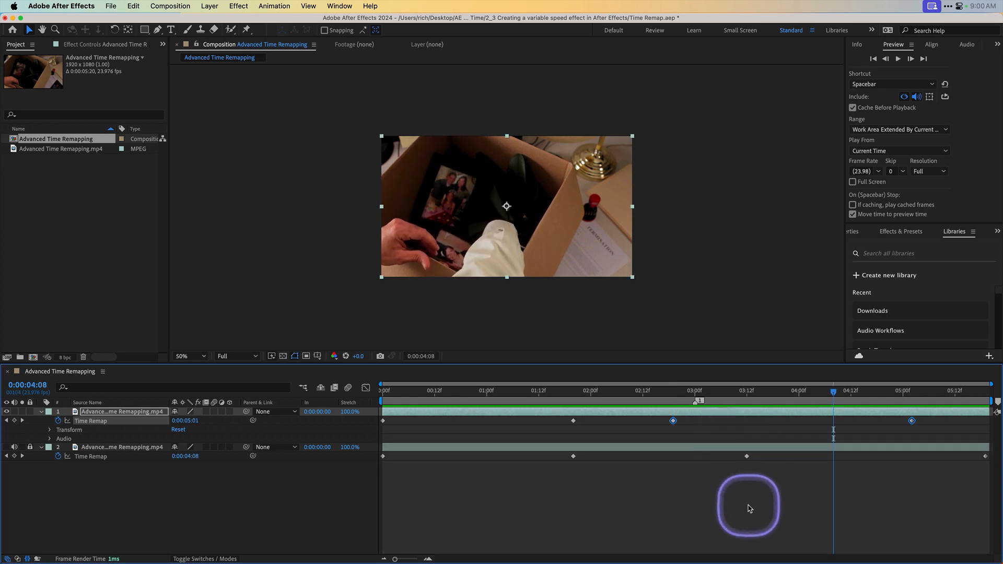
pyautogui.click(575, 398)
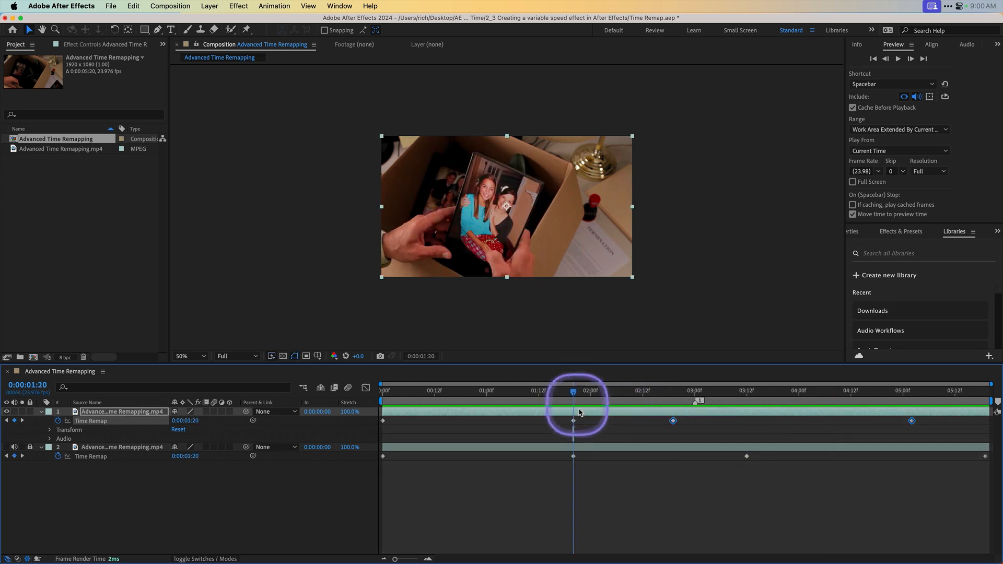
pyautogui.click(596, 520)
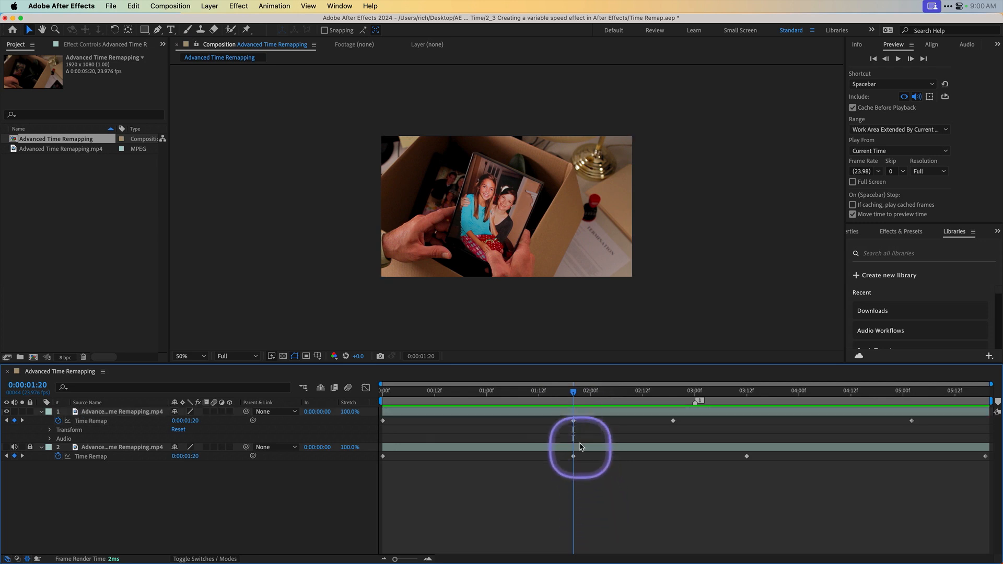
pyautogui.click(573, 421)
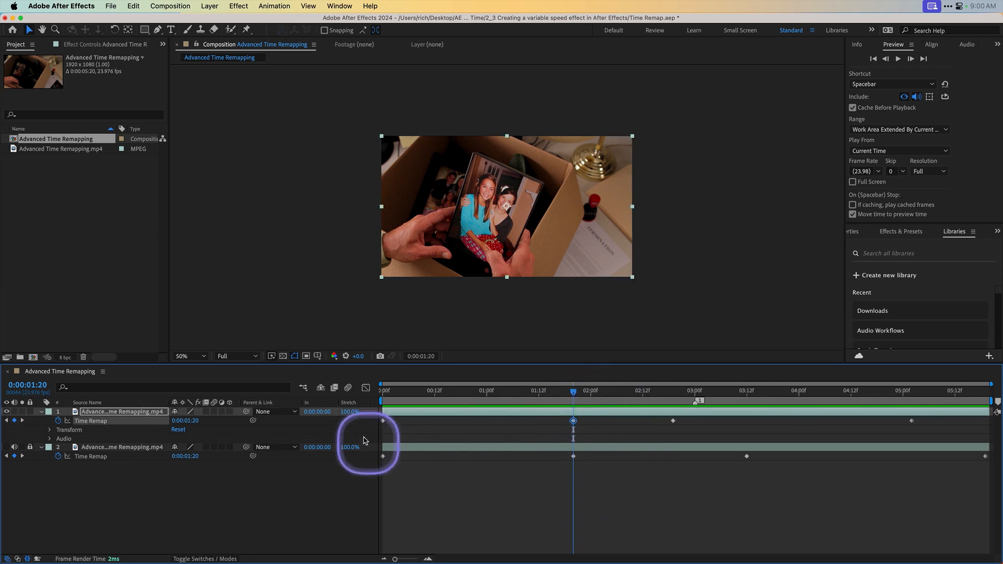
pyautogui.click(365, 387)
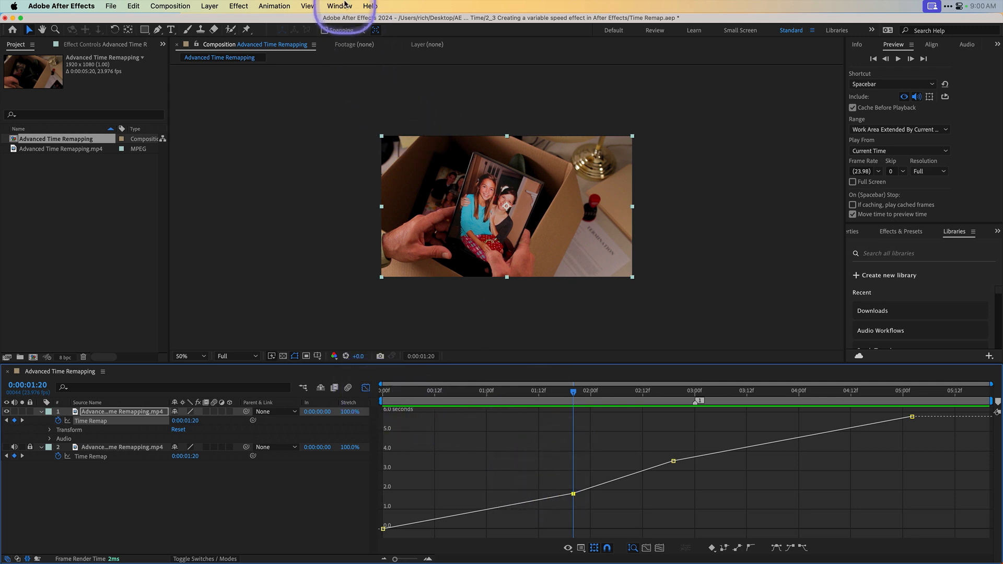
pyautogui.click(274, 5)
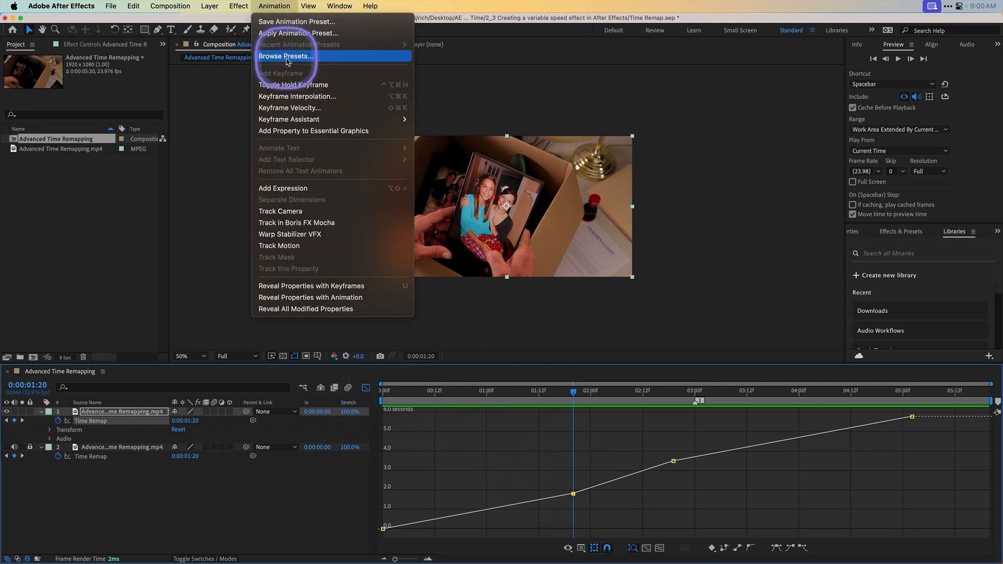
pyautogui.moveTo(301, 121)
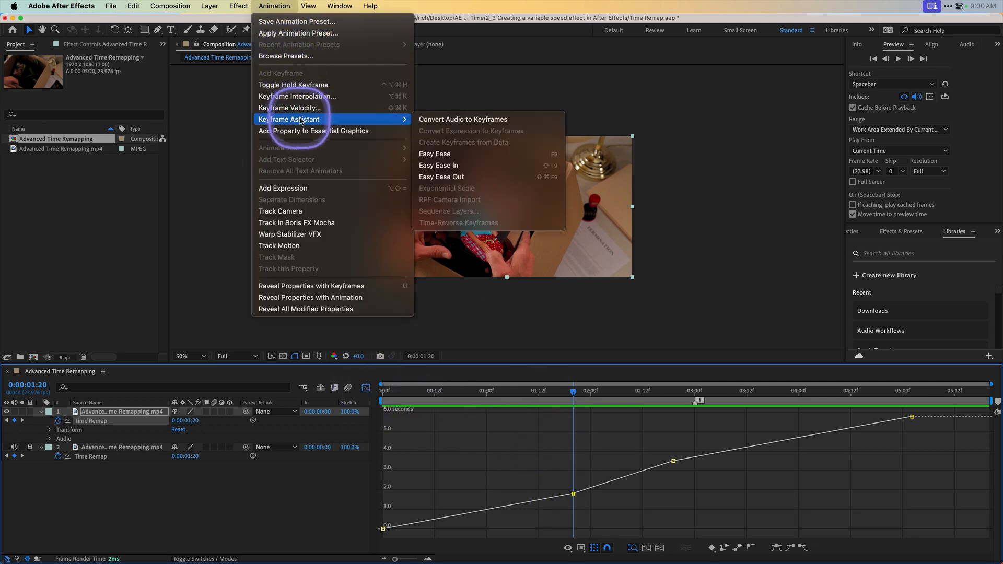
pyautogui.click(466, 169)
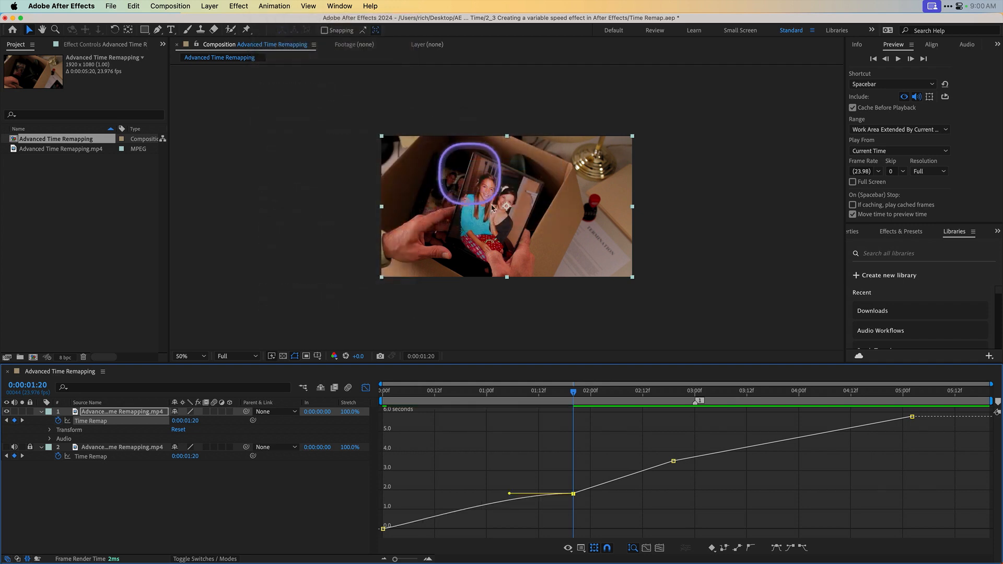
# - Undo the last Easy Ease In and try Easy Ease Out on the upper copy's Time Remap keyframe at 0:00:01:20
pyautogui.click(673, 462)
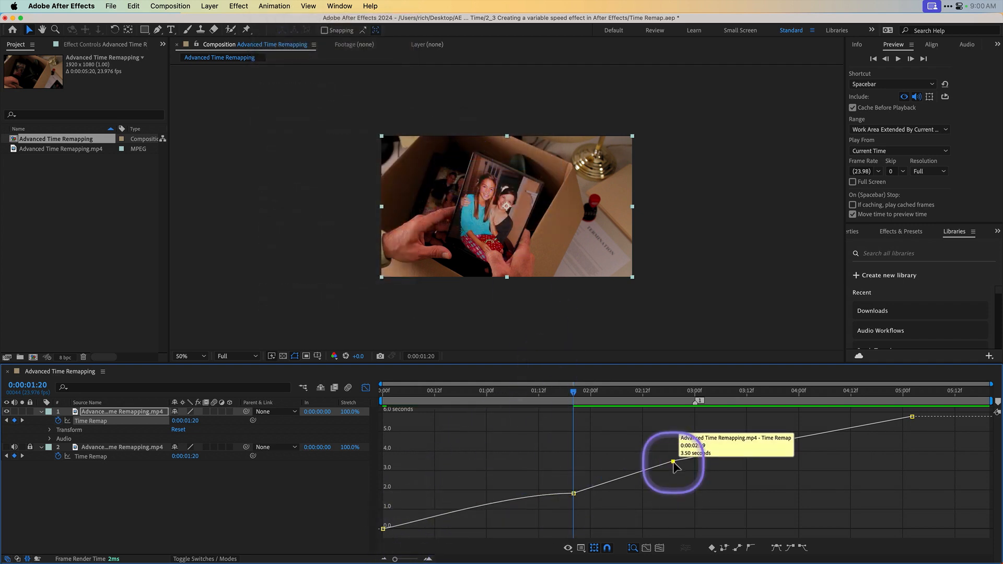
pyautogui.press('super+z')
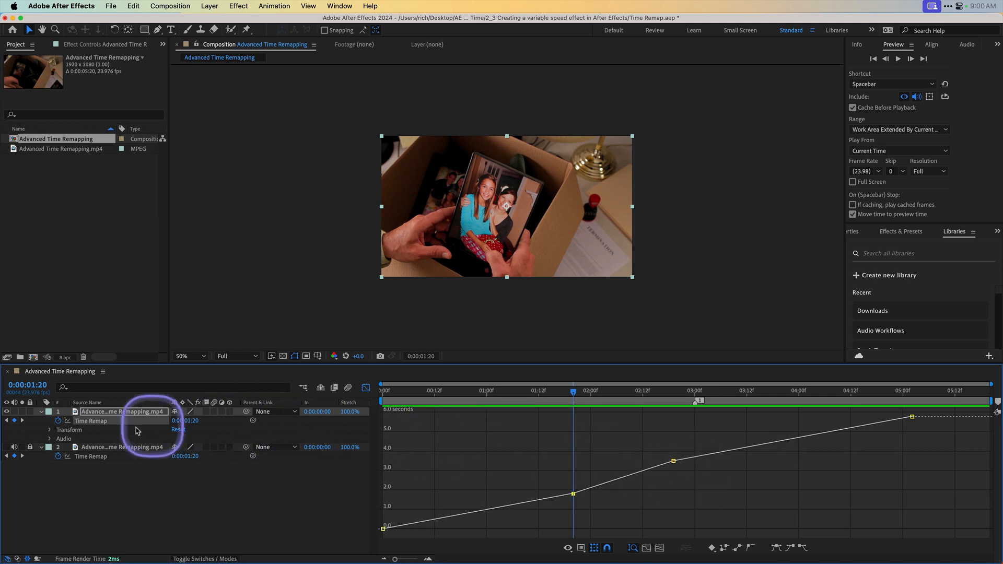
pyautogui.click(23, 421)
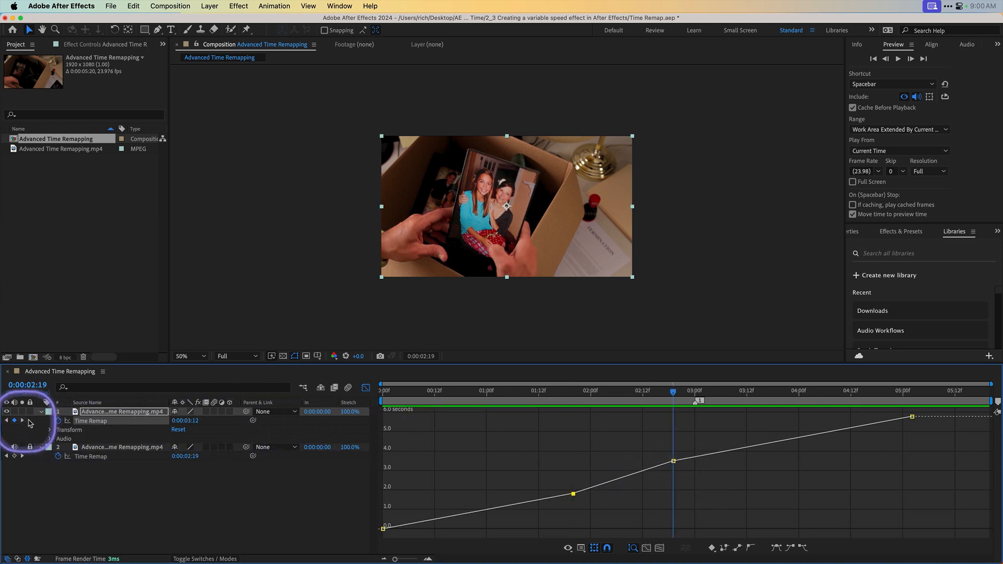
pyautogui.click(274, 6)
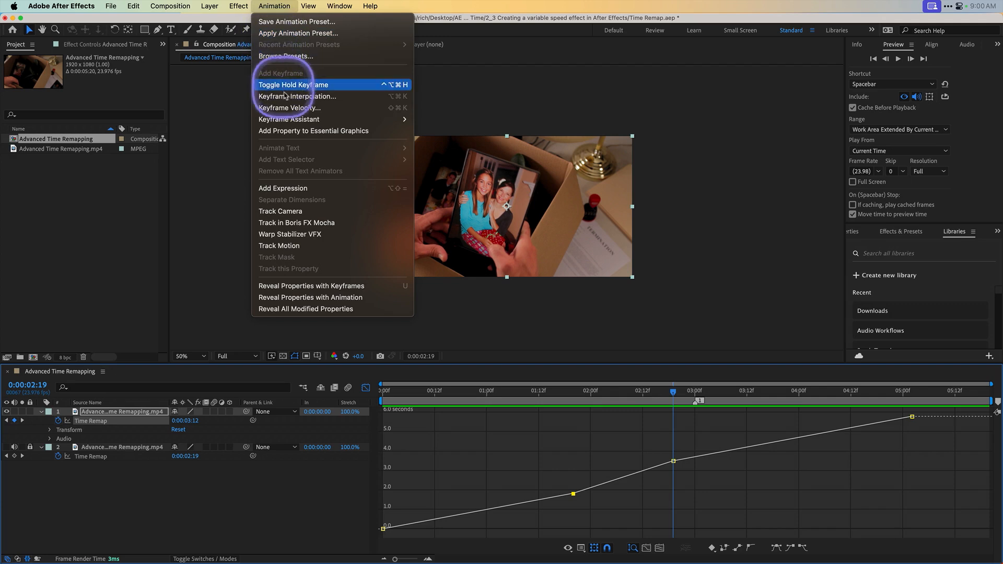
pyautogui.moveTo(291, 120)
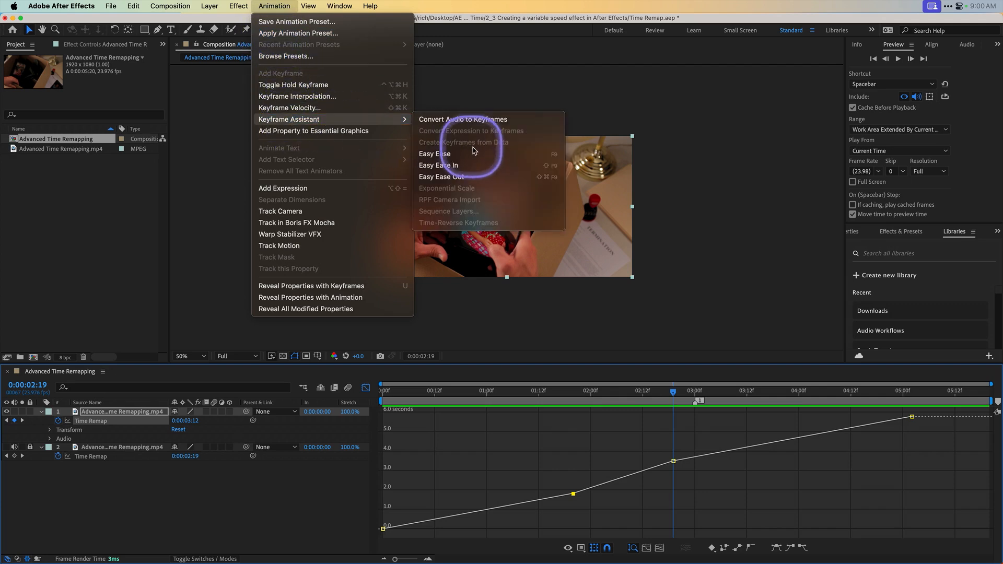
pyautogui.click(472, 171)
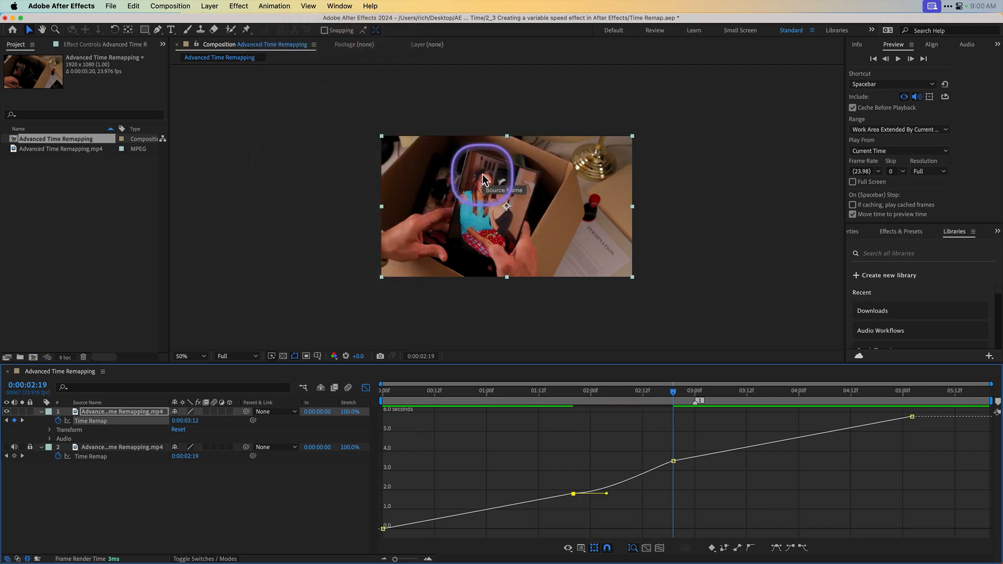
# - Undo the Easy Ease Out and apply Easy Ease In to the upper copy's Time Remap keyframe at 0:00:01:20
pyautogui.click(7, 420)
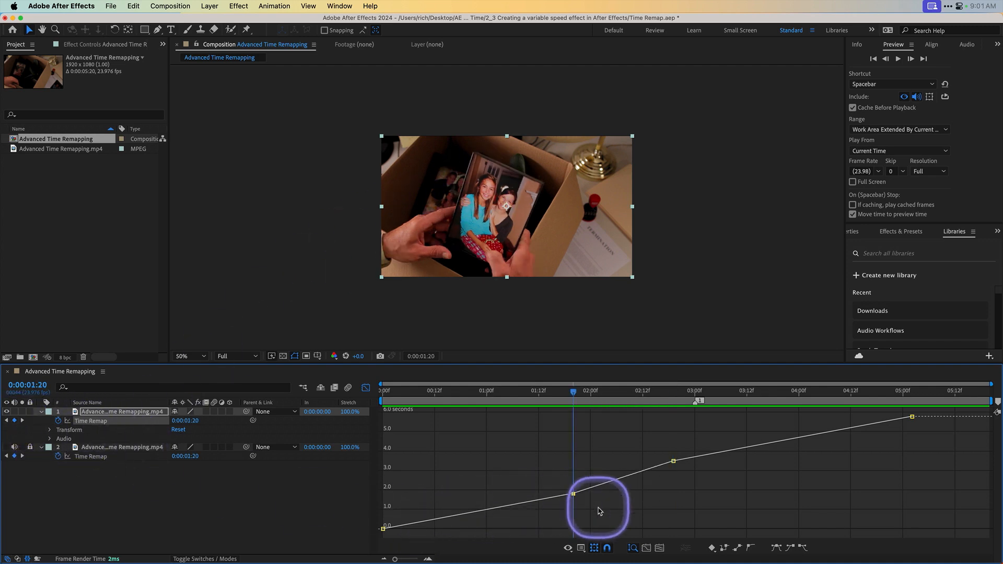
pyautogui.click(274, 6)
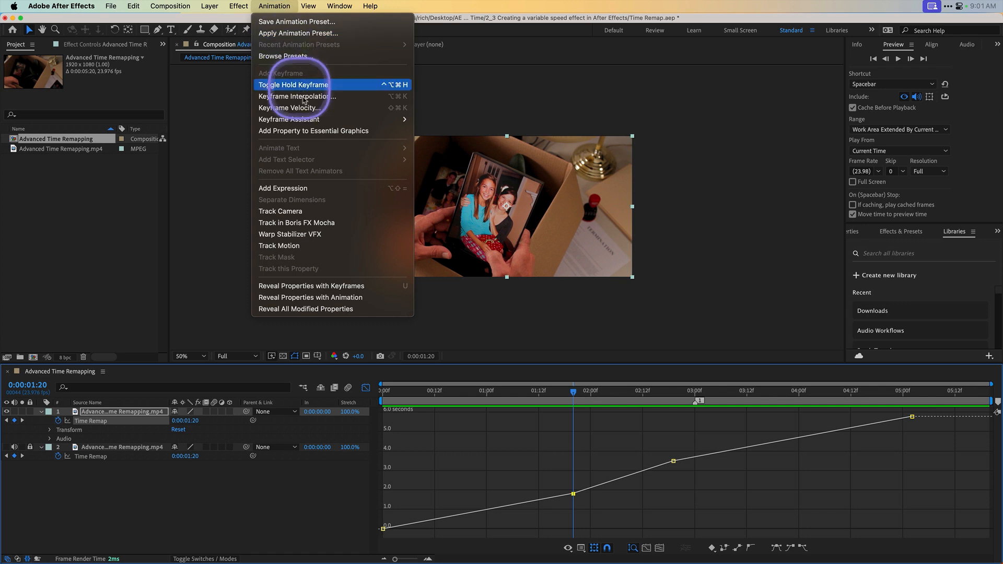
pyautogui.moveTo(309, 121)
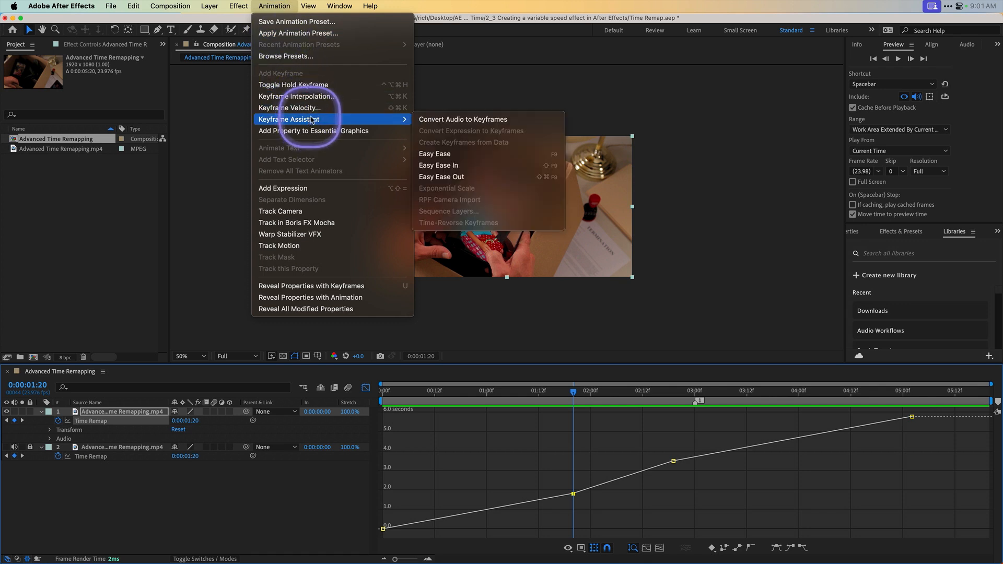
pyautogui.click(470, 166)
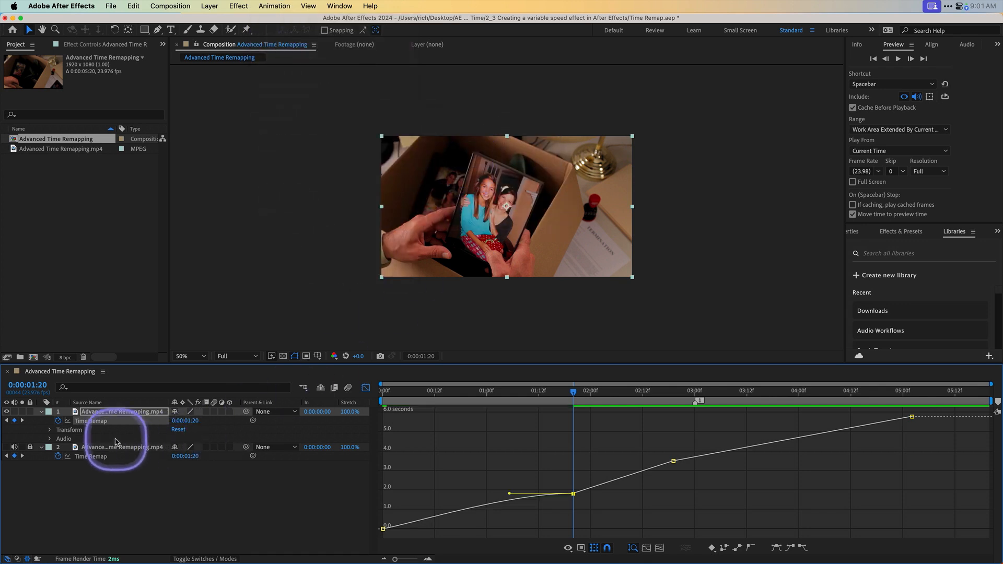
# - Apply Easy Ease Out to the upper copy's Time Remap keyframe at 0:00:02:19
pyautogui.click(22, 421)
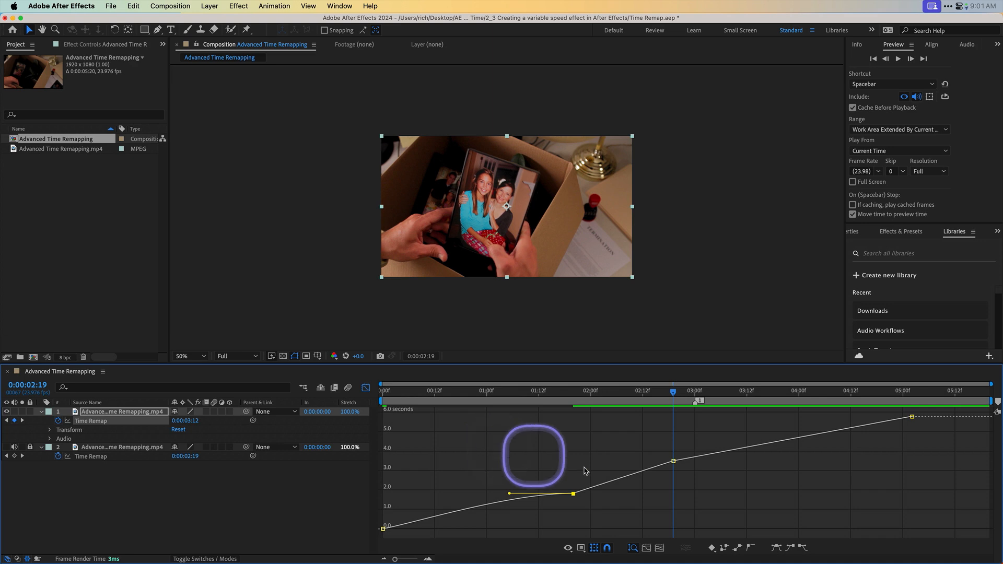
pyautogui.click(673, 462)
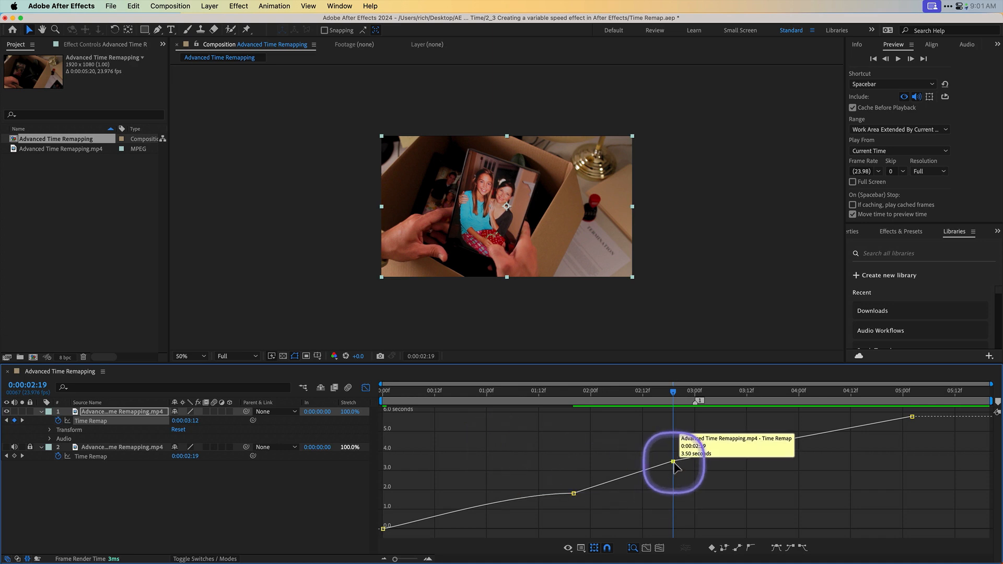
pyautogui.click(287, 6)
pyautogui.moveTo(317, 120)
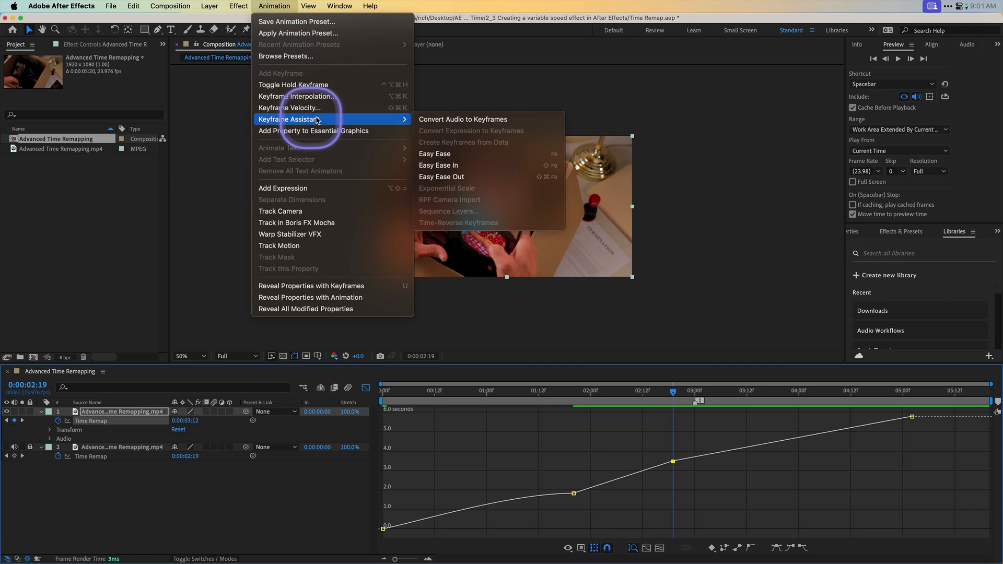
pyautogui.click(470, 176)
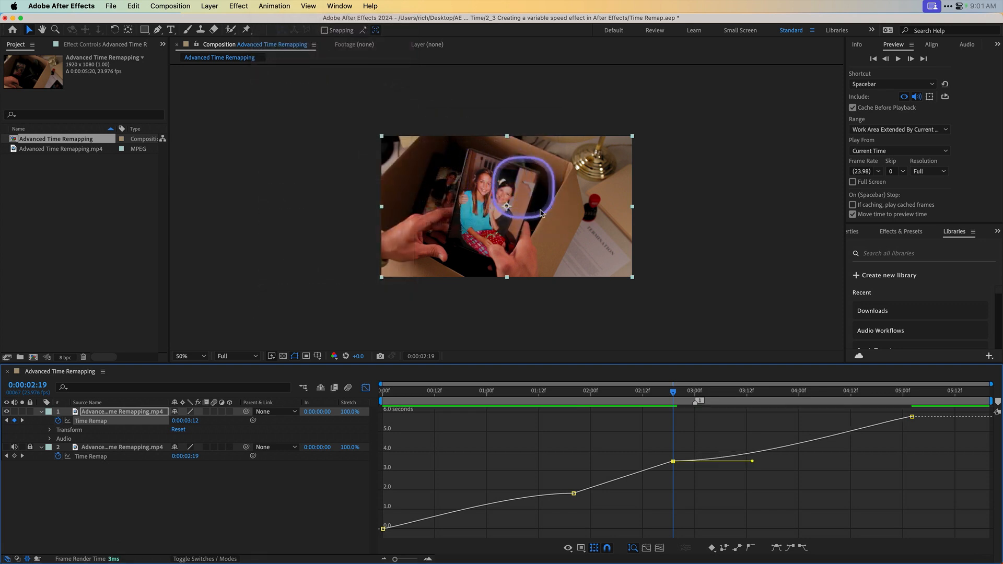
# - Enable motion blur for the composition and the upper copy, and preview the result from the start
pyautogui.click(386, 391)
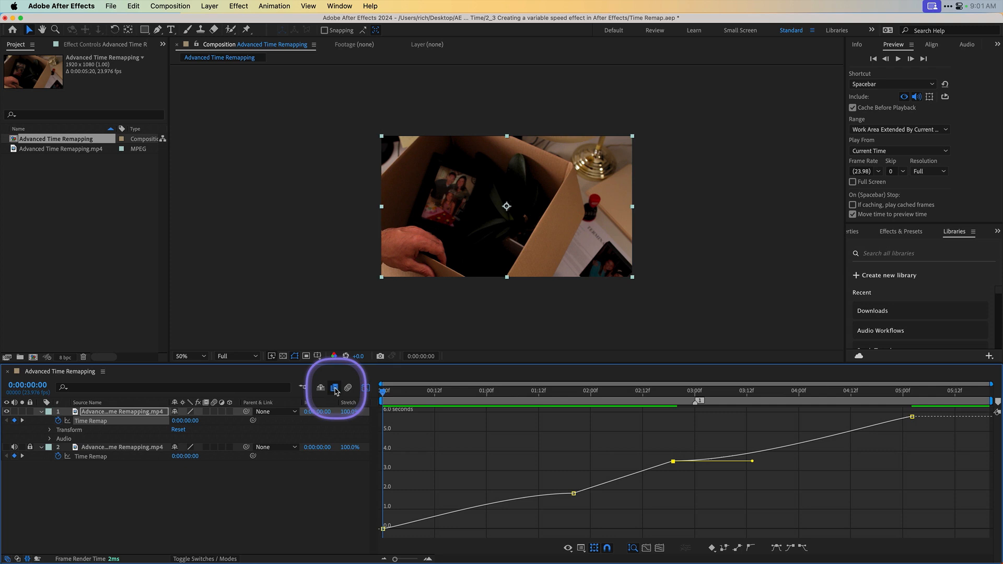
pyautogui.click(206, 412)
pyautogui.press('space')
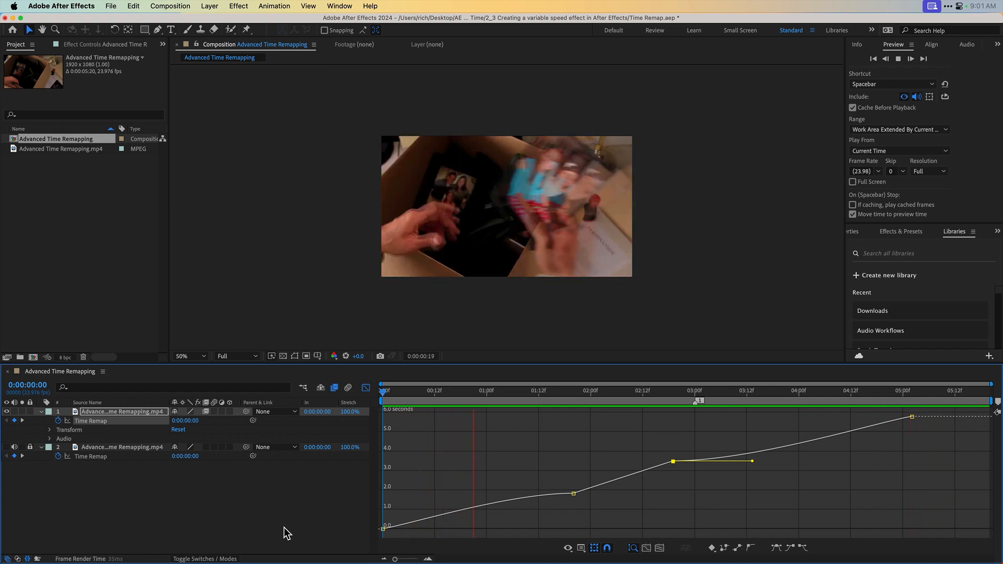
pyautogui.press('space')
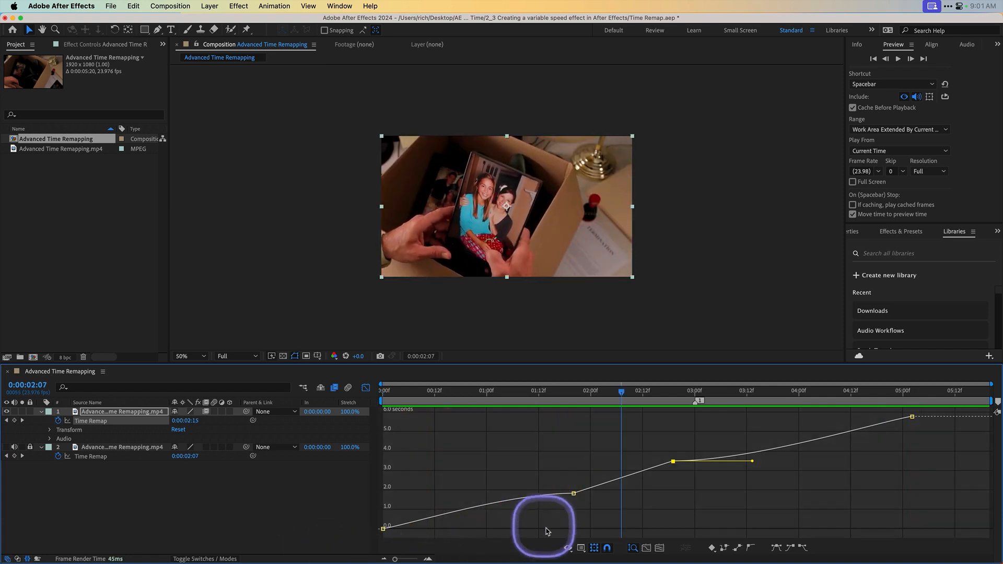
# - Move the upper copy's second Time Remap keyframe 6 frames later to 0:00:02:02 at 1.92 seconds, and preview from the start
pyautogui.moveTo(574, 494); pyautogui.dragTo(577, 494)
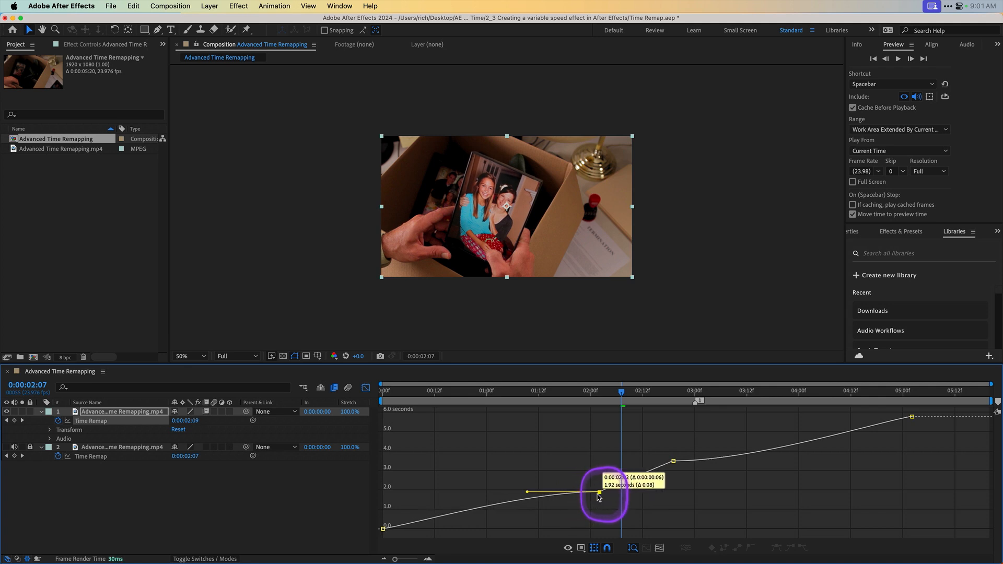
pyautogui.moveTo(453, 391); pyautogui.dragTo(337, 391)
pyautogui.press('space')
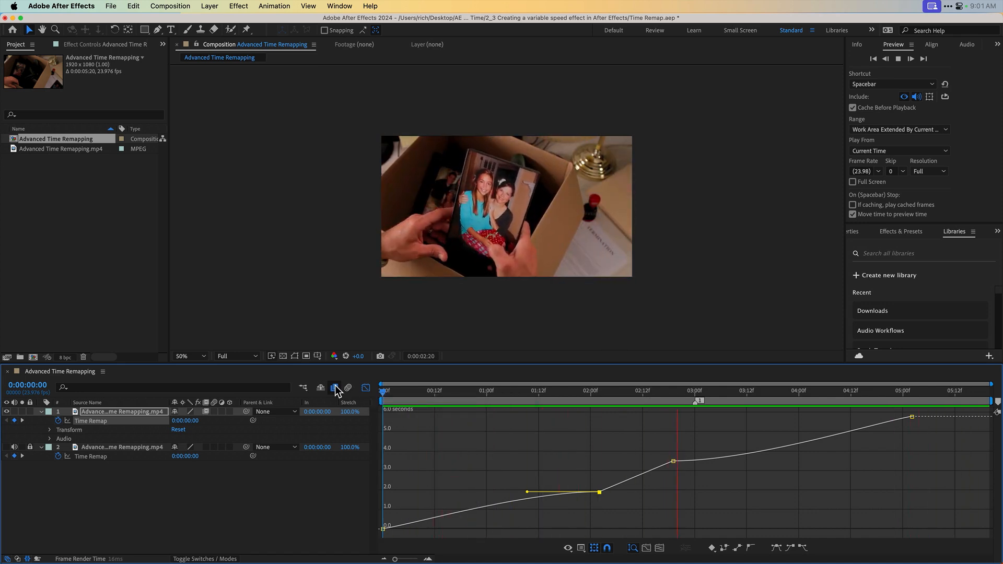
pyautogui.press('space')
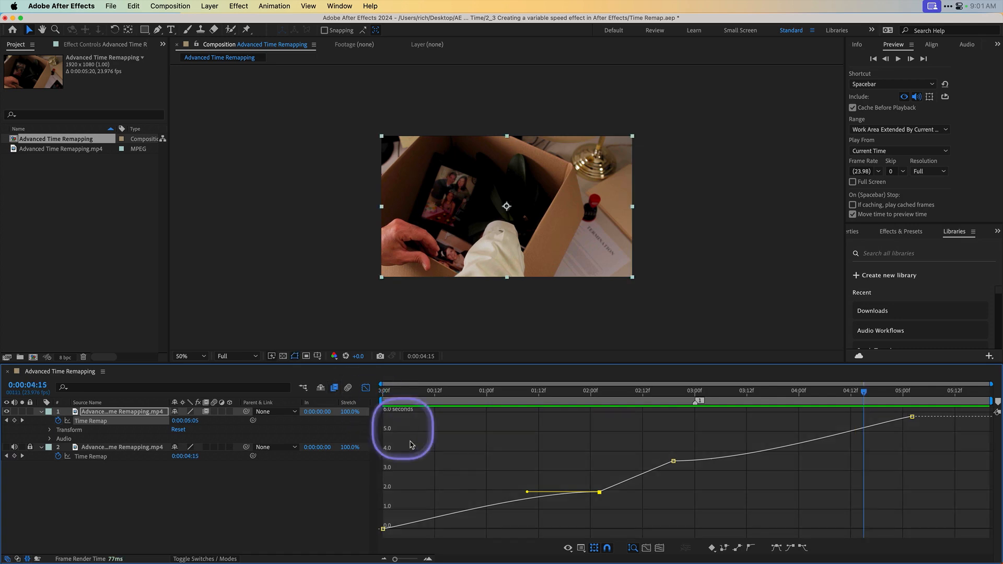
# - Undo the keyframe move, the motion blur and the eases on the upper copy, and return to 0:00:01:20
pyautogui.moveTo(681, 463)
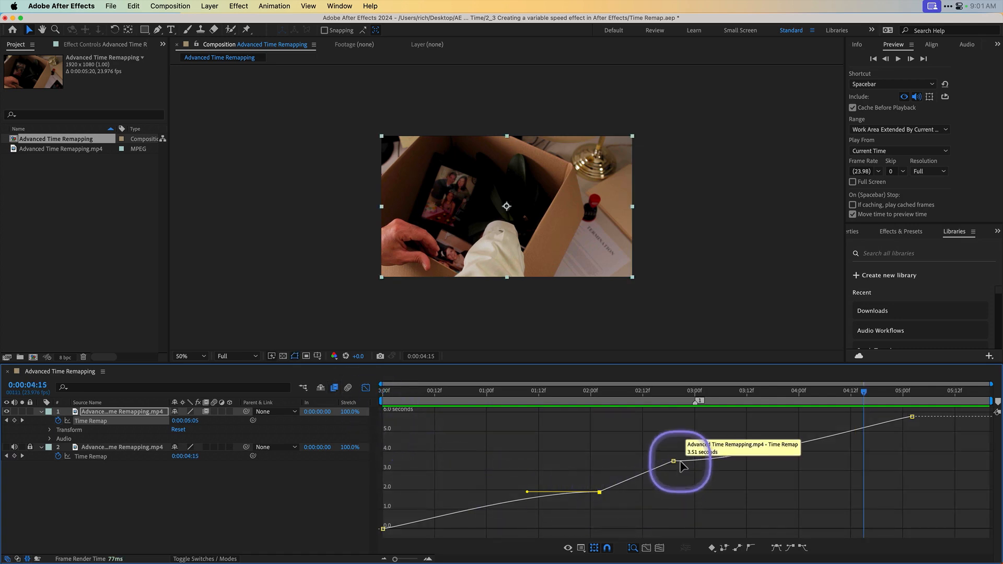
pyautogui.press('super+z')
pyautogui.press('super+z')
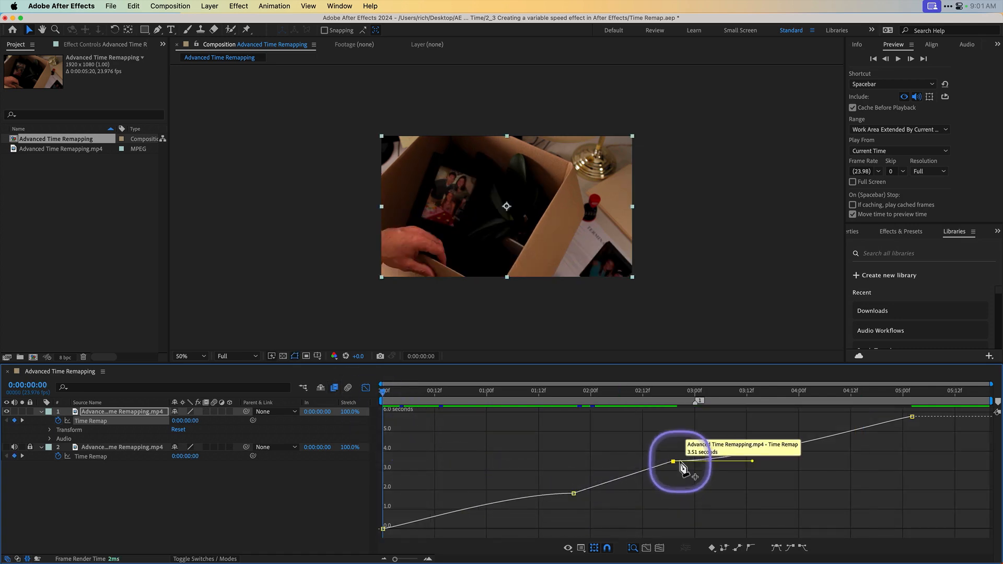
pyautogui.click(680, 464)
pyautogui.press('j')
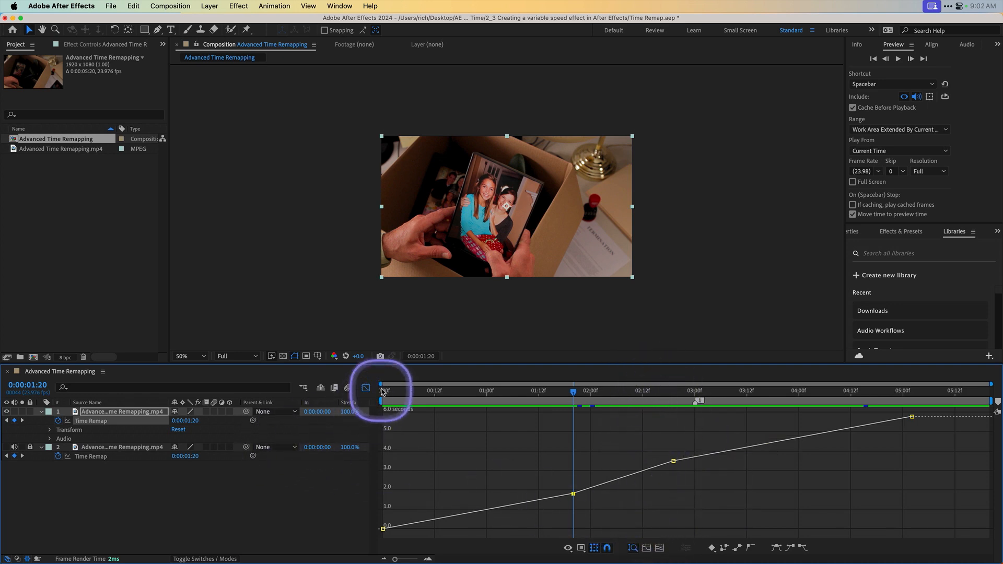
# - Hide the Graph Editor and review the Keyframe Velocity settings of the upper copy's Time Remap keyframe at 0:00:01:20
pyautogui.click(365, 390)
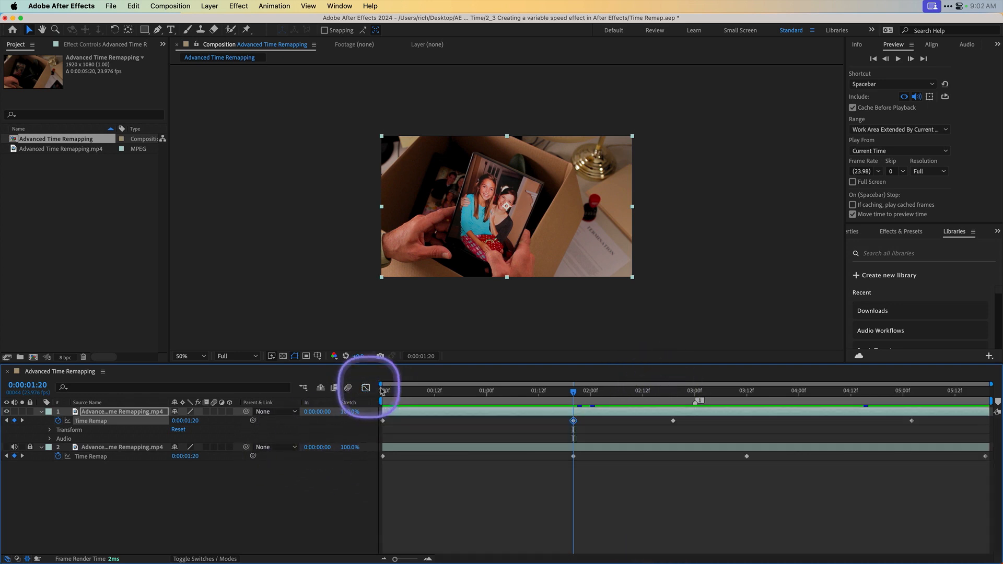
pyautogui.rightClick(573, 422)
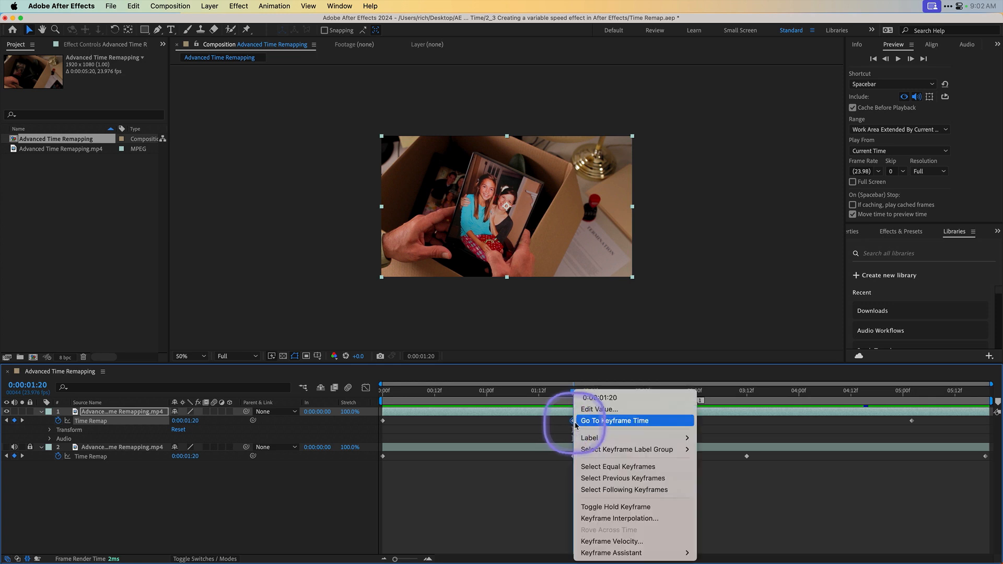
pyautogui.click(664, 542)
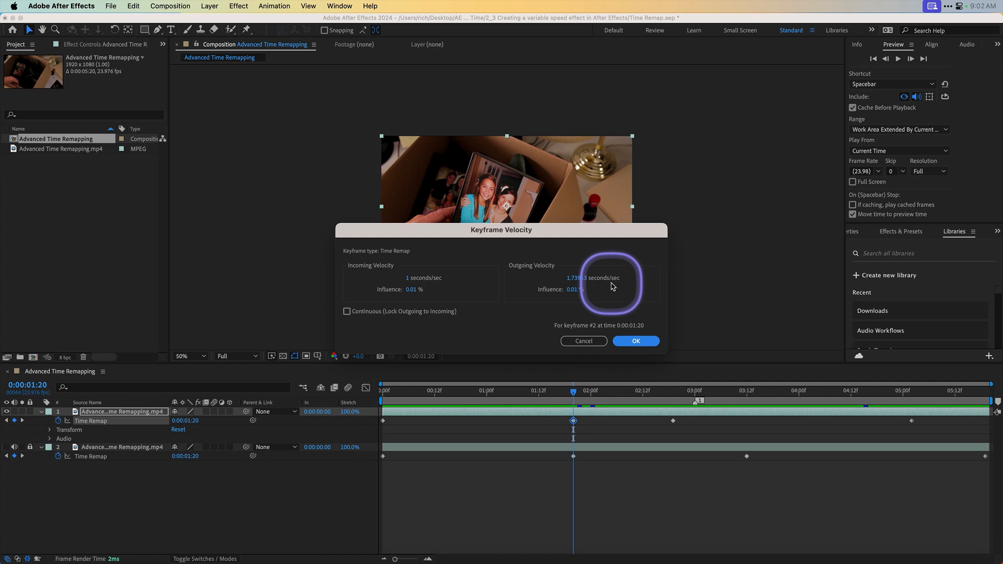
pyautogui.click(634, 340)
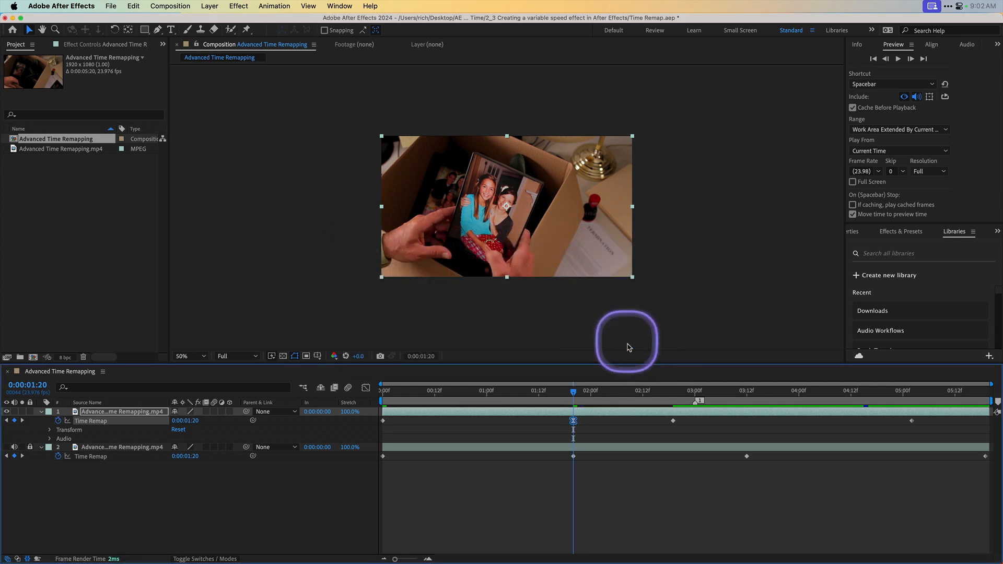
# - Convert the upper copy's Time Remap keyframes at 0:00:01:20 and 0:00:02:19 to Auto Bezier, and show their curve in the Graph Editor
pyautogui.keyDown('super'); pyautogui.click(573, 421); pyautogui.keyUp('super')
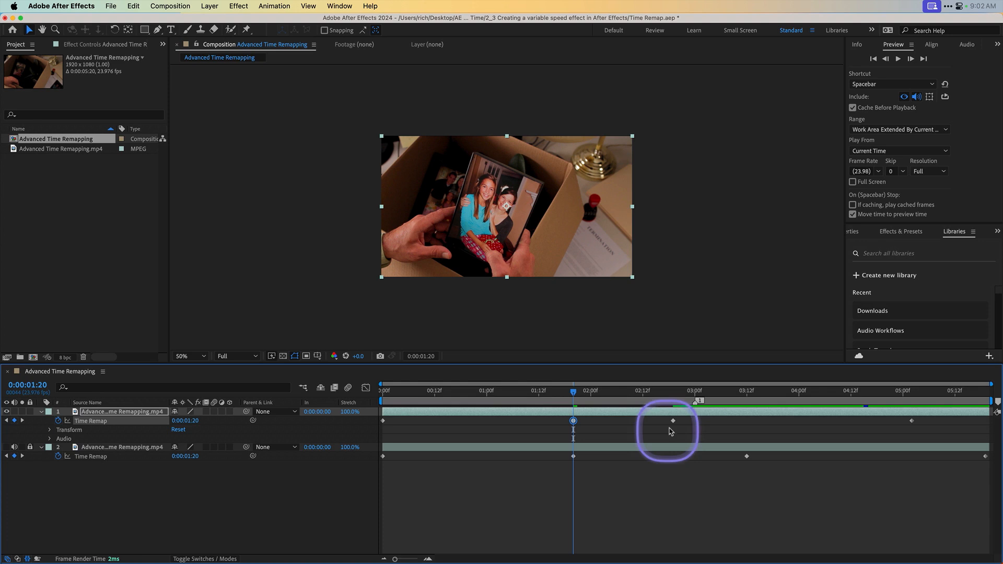
pyautogui.keyDown('super'); pyautogui.click(673, 422); pyautogui.keyUp('super')
pyautogui.click(366, 388)
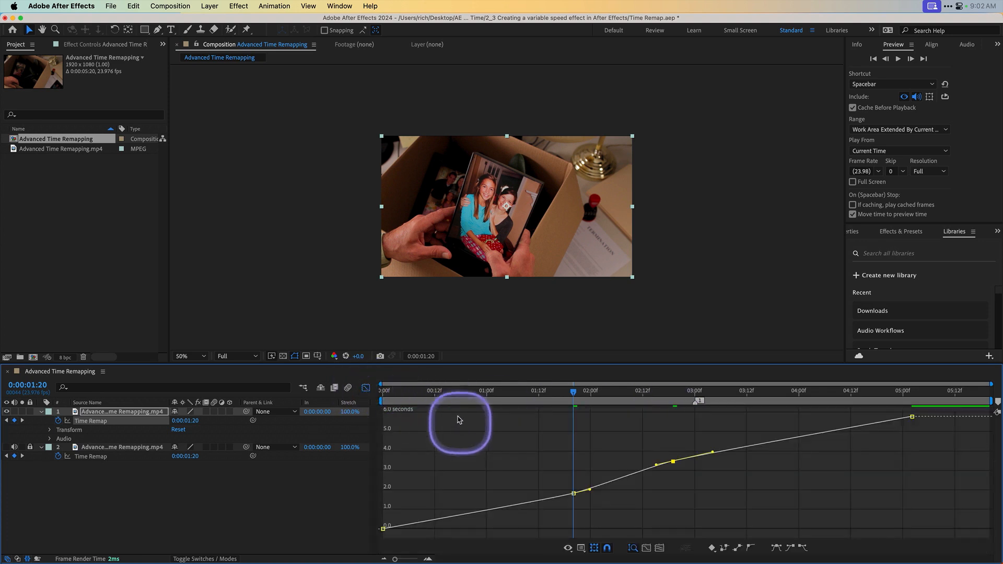
# - Preview the smoothed speed change from the start, and scrub the composition from 0:00:02:22 onward to check it
pyautogui.moveTo(440, 394); pyautogui.dragTo(370, 397)
pyautogui.press('space')
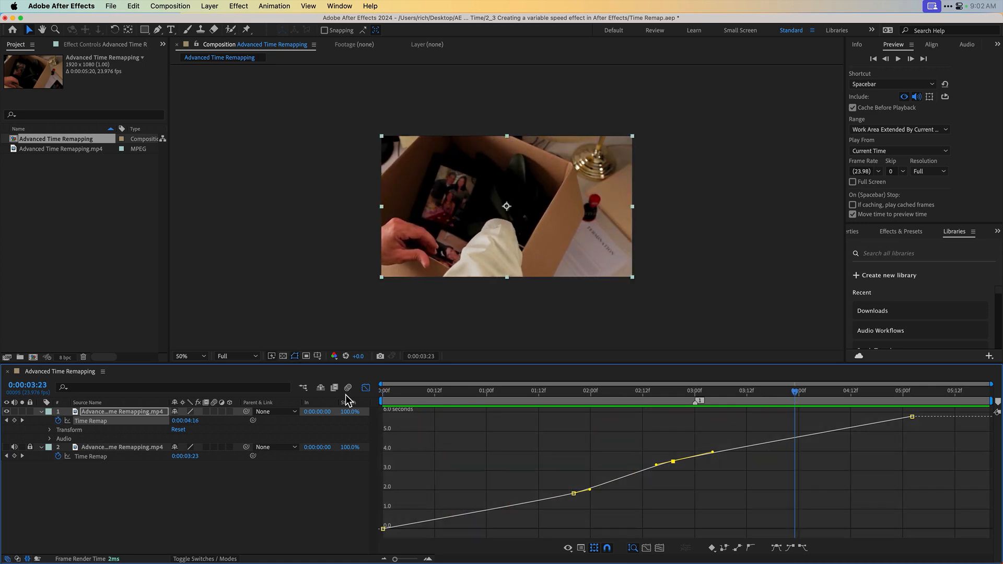
pyautogui.click(383, 390)
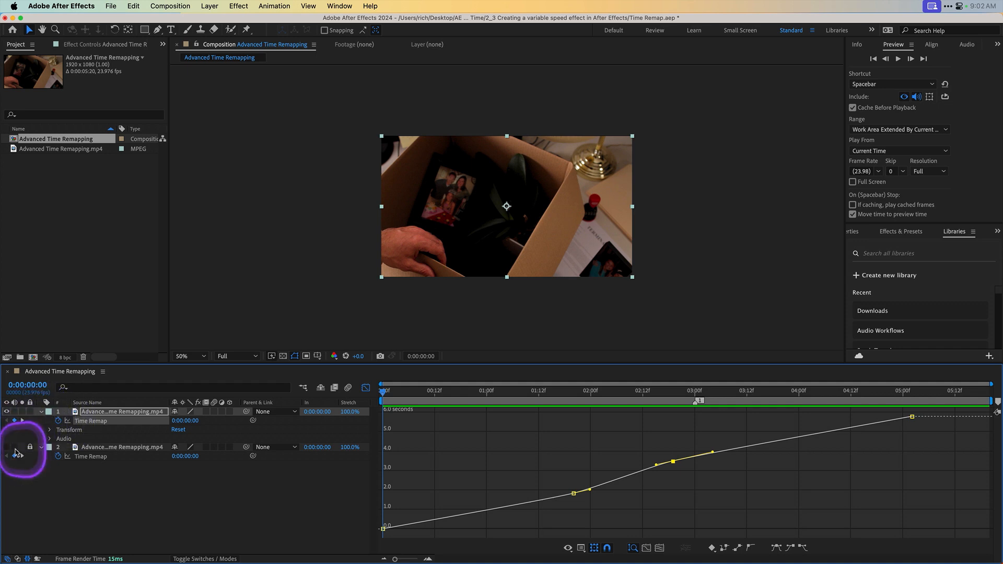
pyautogui.click(692, 396)
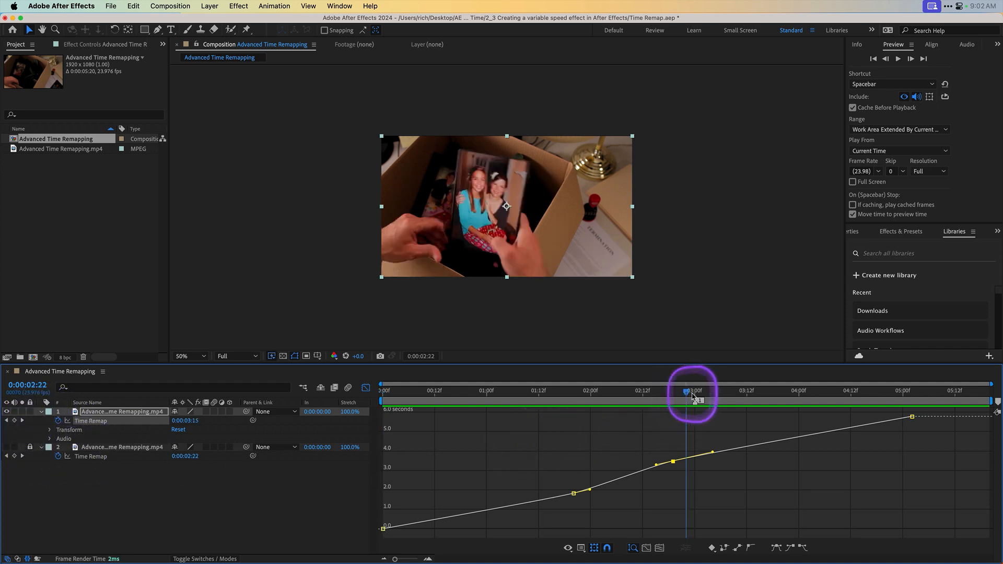
pyautogui.moveTo(693, 397); pyautogui.dragTo(875, 404)
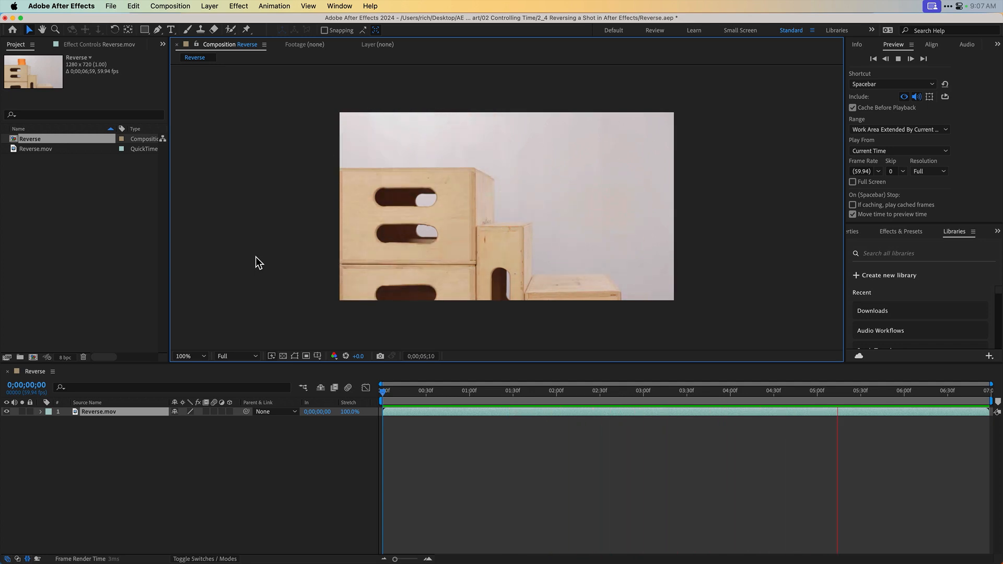
# - Stop the preview of the Reverse composition at 0;00;06;05
pyautogui.press('space')
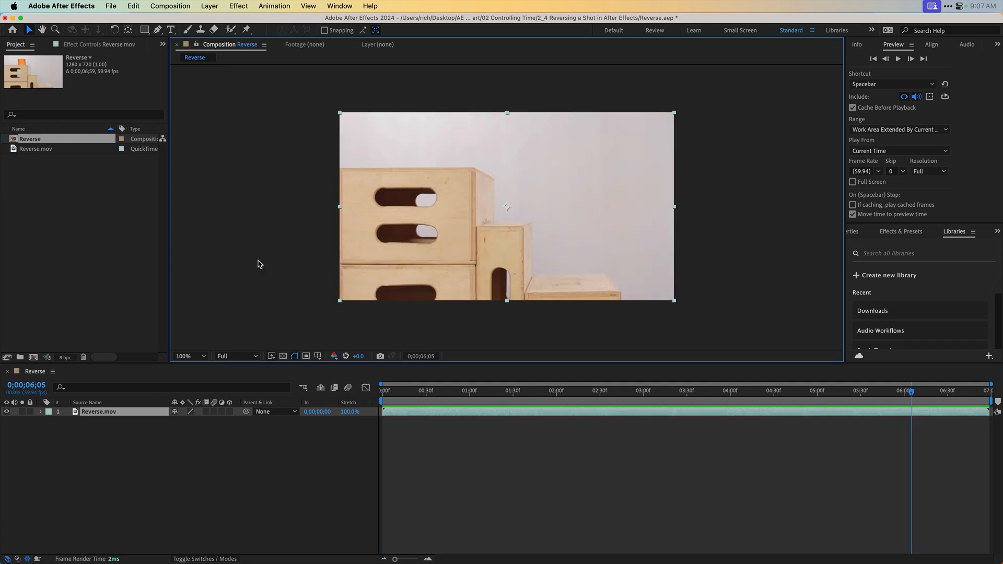
pyautogui.click(261, 269)
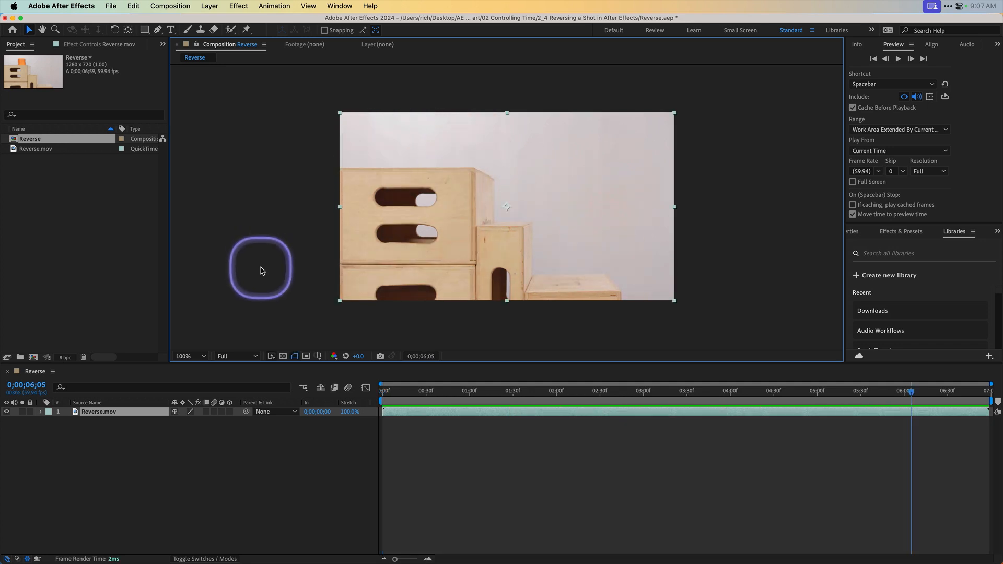
# - Try to reverse the Reverse.mov layer with a Time Stretch factor of -100 held at the layer in-point, and undo it
pyautogui.click(349, 412)
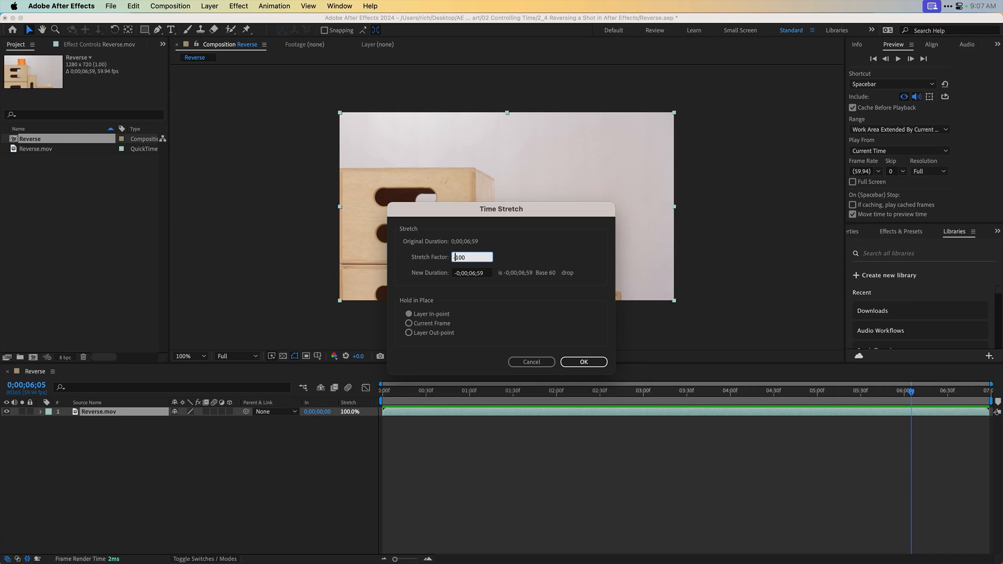
pyautogui.write('-')
pyautogui.press('Return')
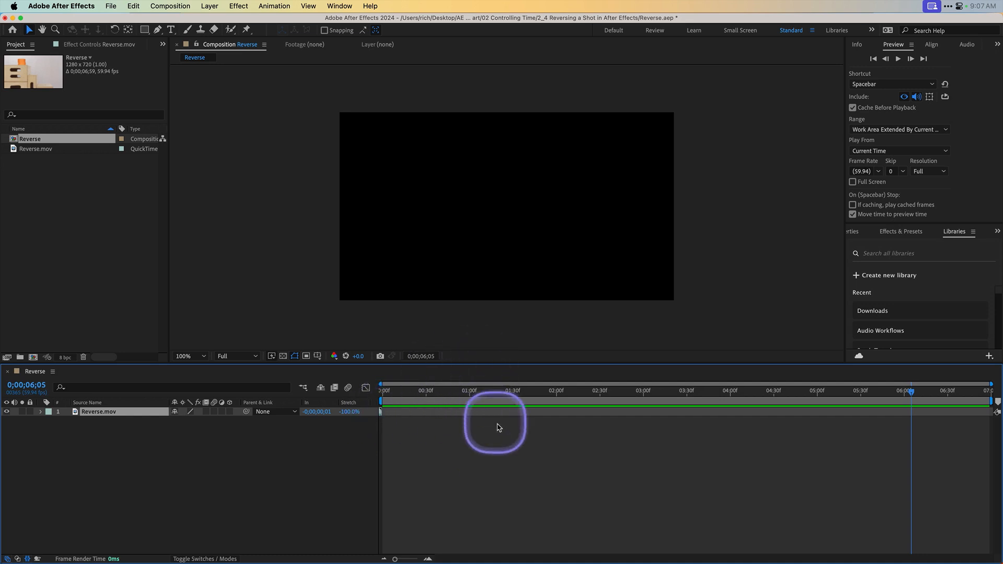
pyautogui.press('super+z')
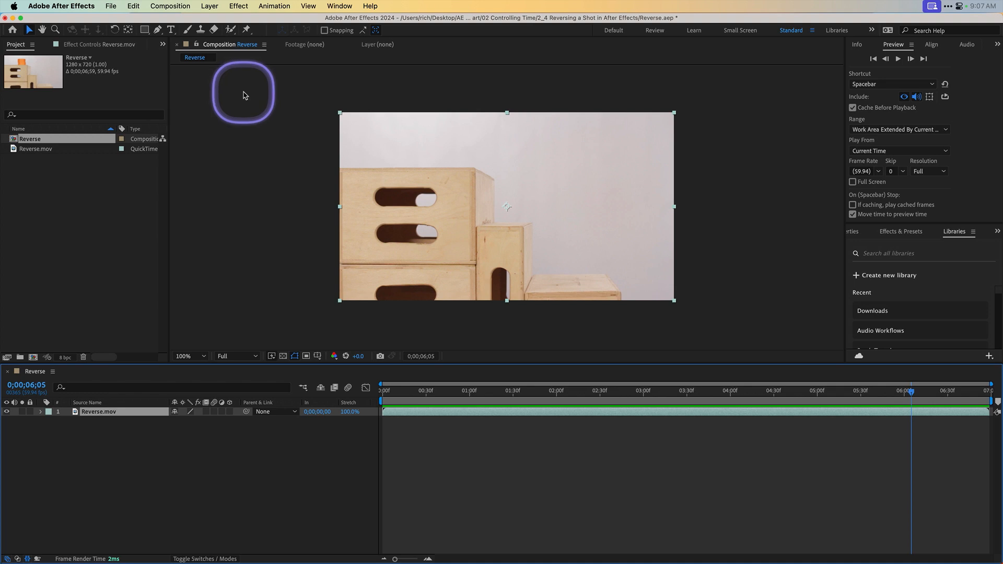
# - Apply Time-Reverse Layer to the Reverse.mov layer and start a preview of the reversed shot
pyautogui.click(209, 5)
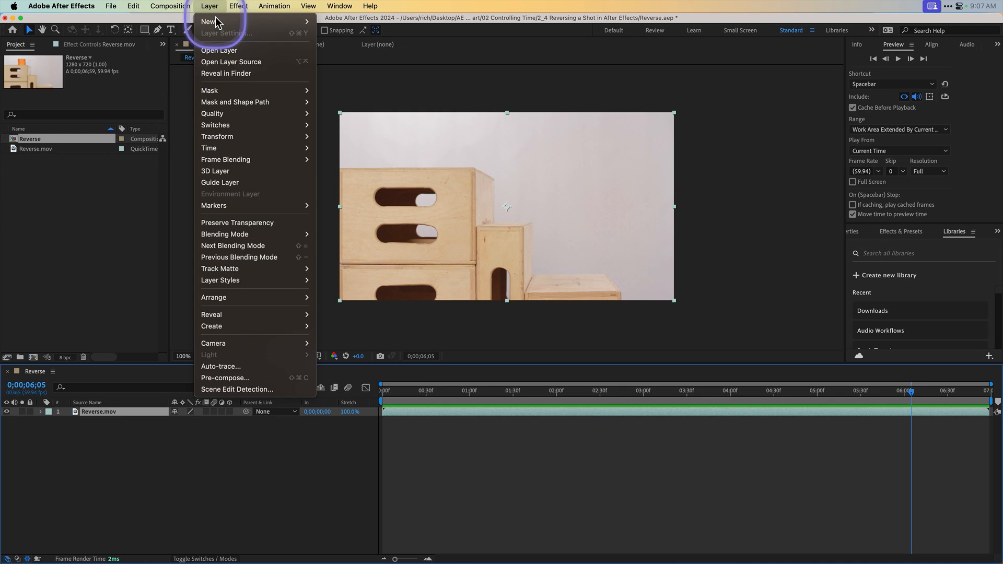
pyautogui.moveTo(223, 150)
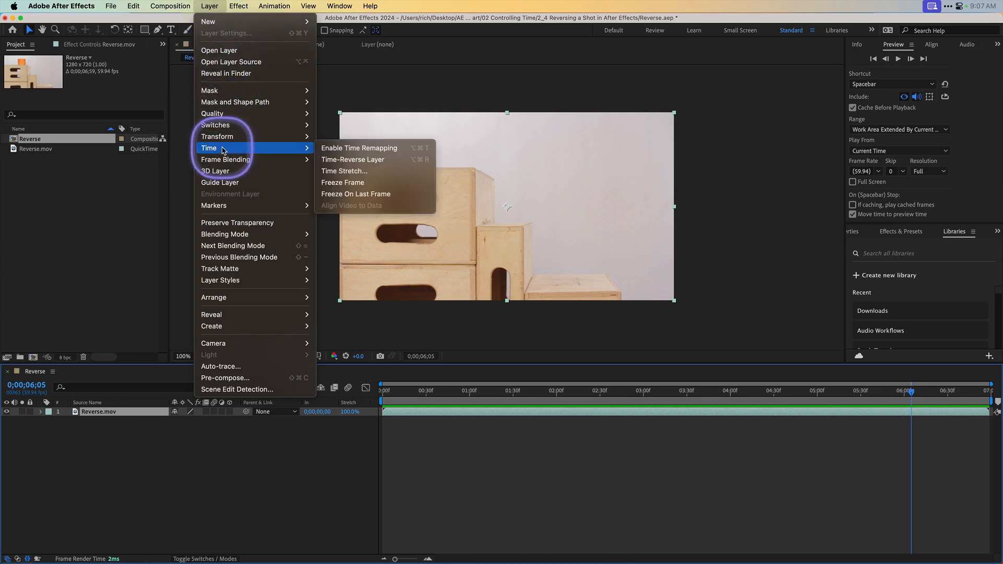
pyautogui.click(380, 163)
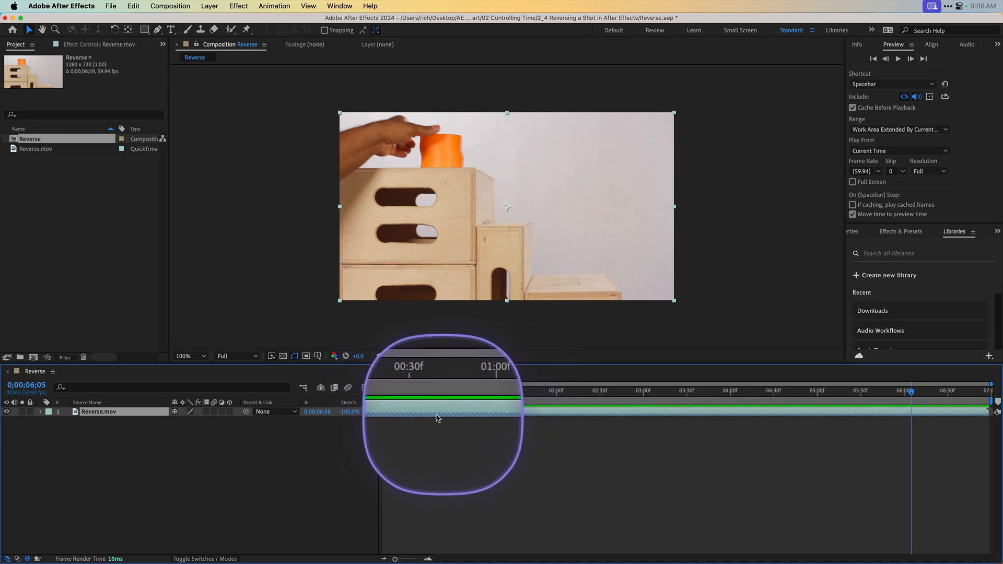
pyautogui.press('space')
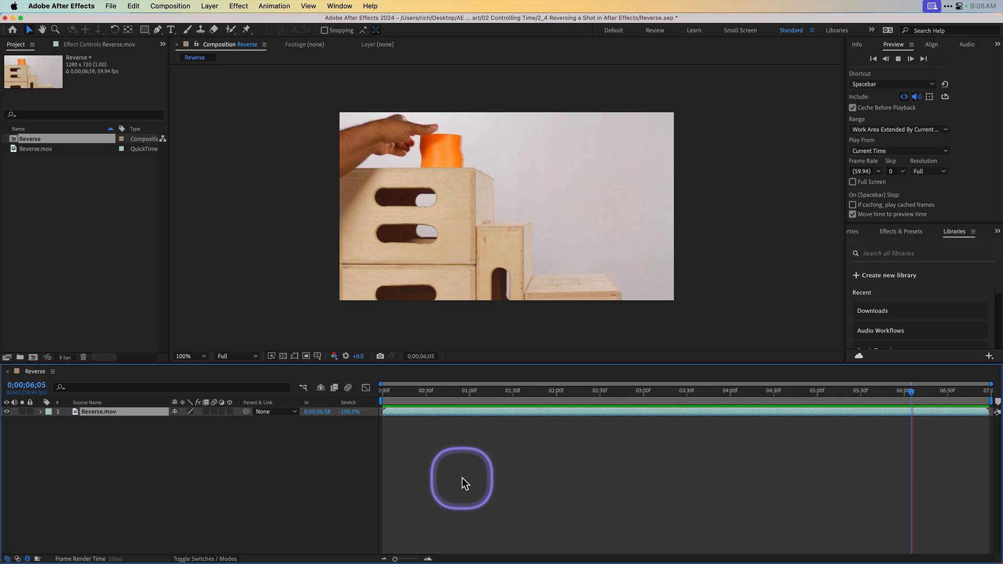